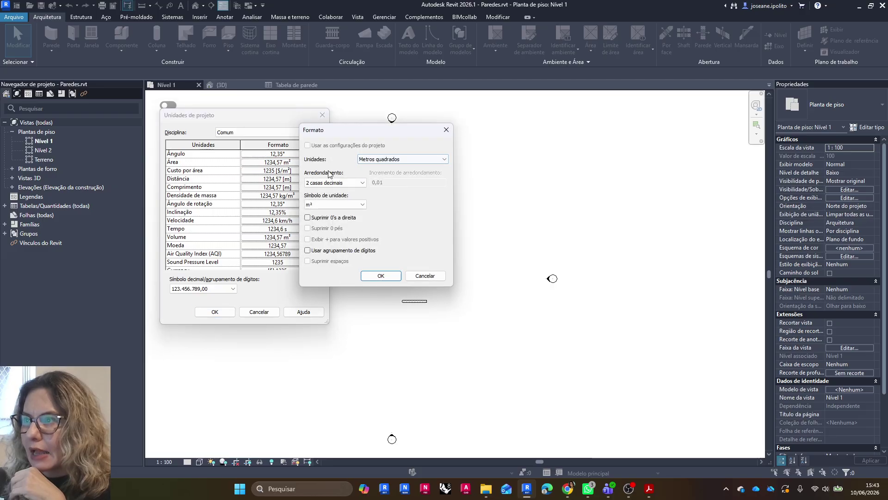
Step: Review the area and slope formats in the project units, keeping 123.456.789,00 as the decimal symbol and digit grouping
click(446, 130)
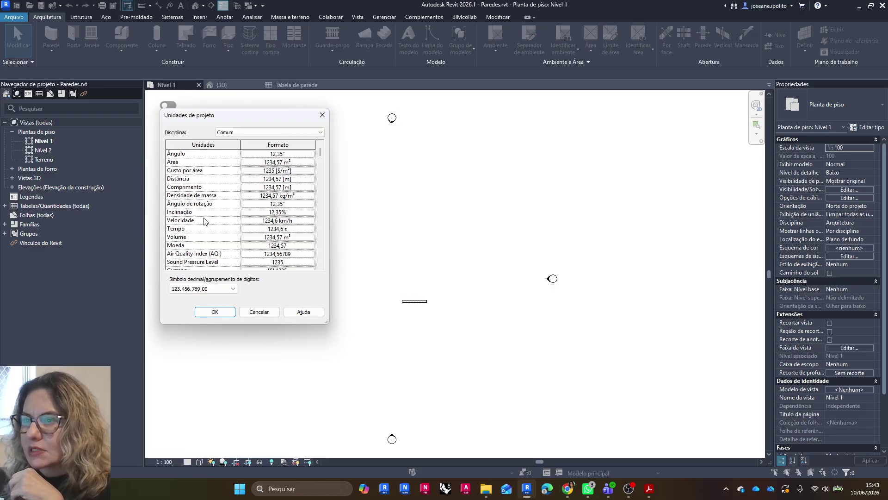
click(272, 212)
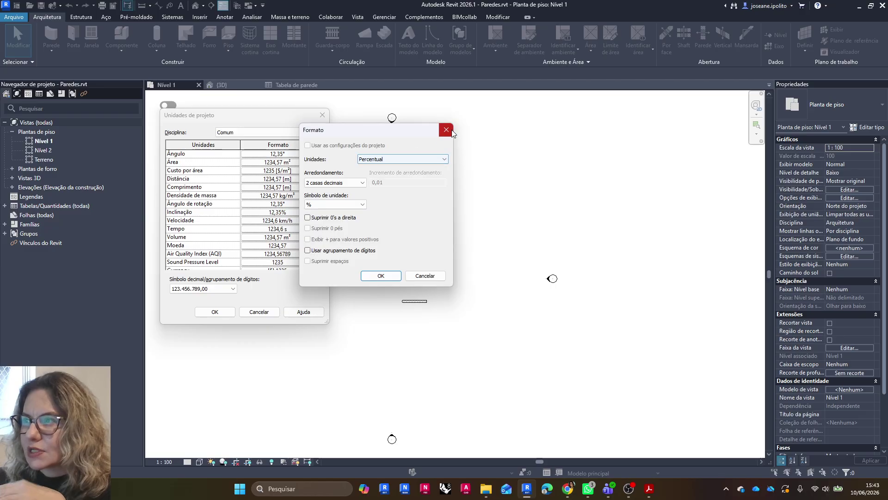
click(447, 130)
click(219, 291)
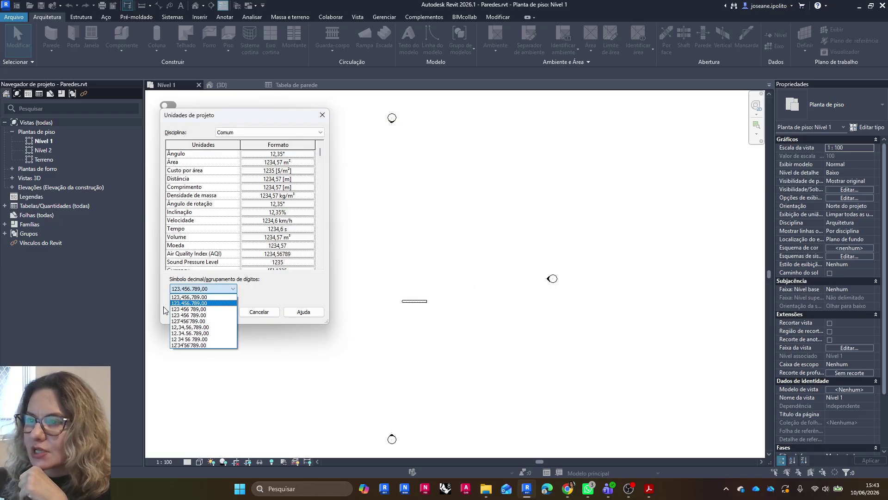
click(200, 303)
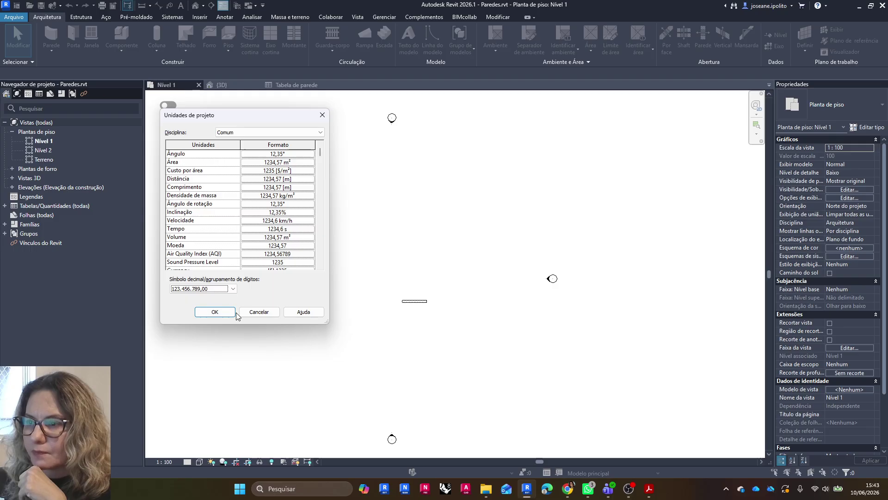
click(215, 312)
scroll(413, 309, up, 1)
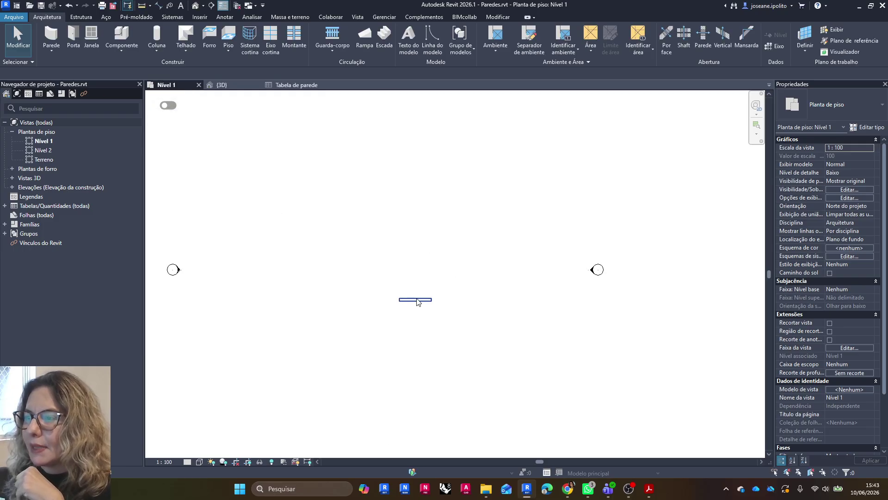
click(411, 303)
scroll(392, 286, down, 2)
click(422, 255)
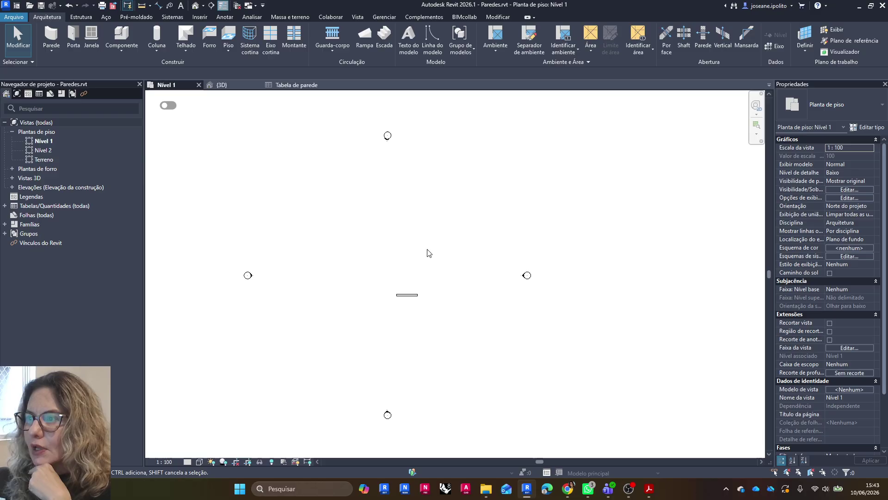
Step: Start a new wall and examine the available basic, curtain and stacked wall types
click(51, 35)
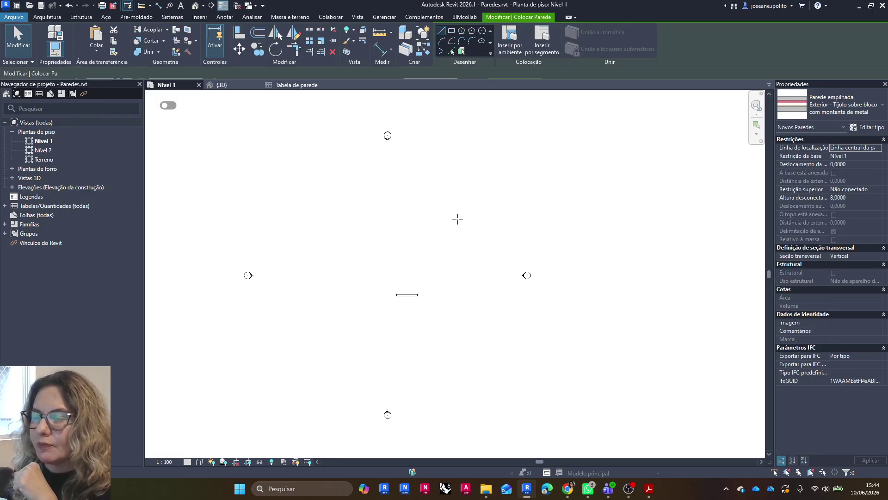
click(878, 108)
scroll(826, 188, up, 10)
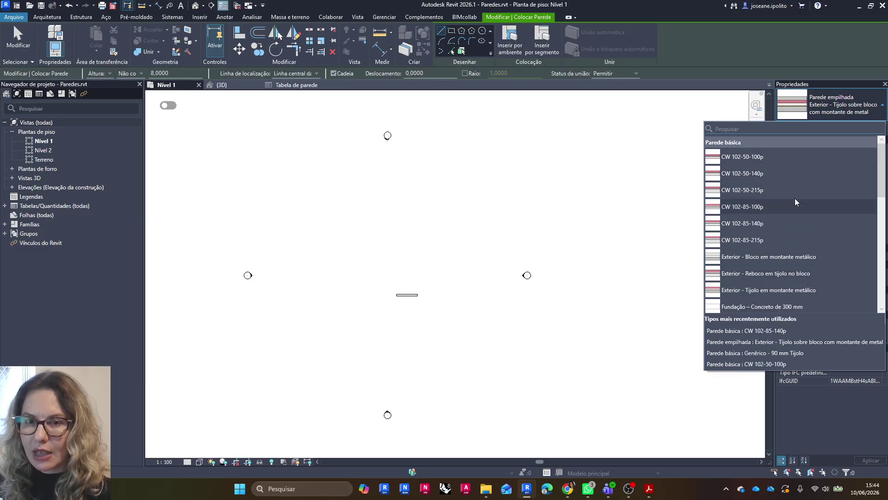
scroll(804, 223, down, 5)
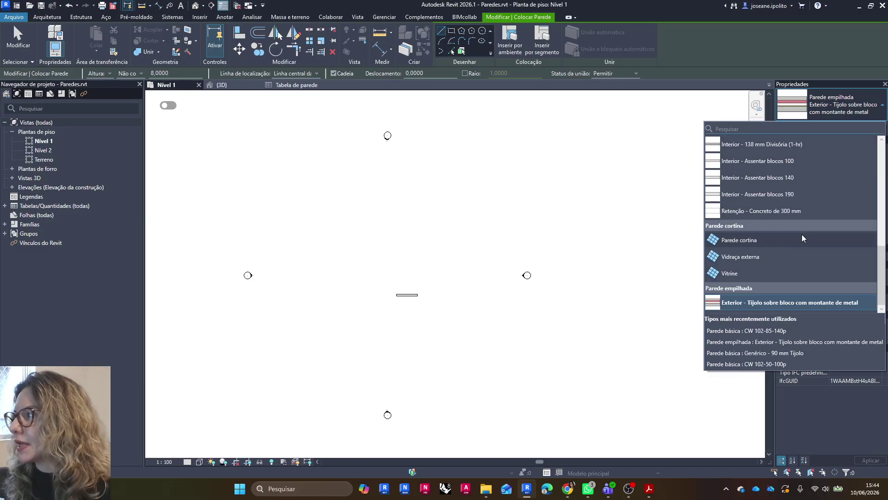
mouse_move(739, 304)
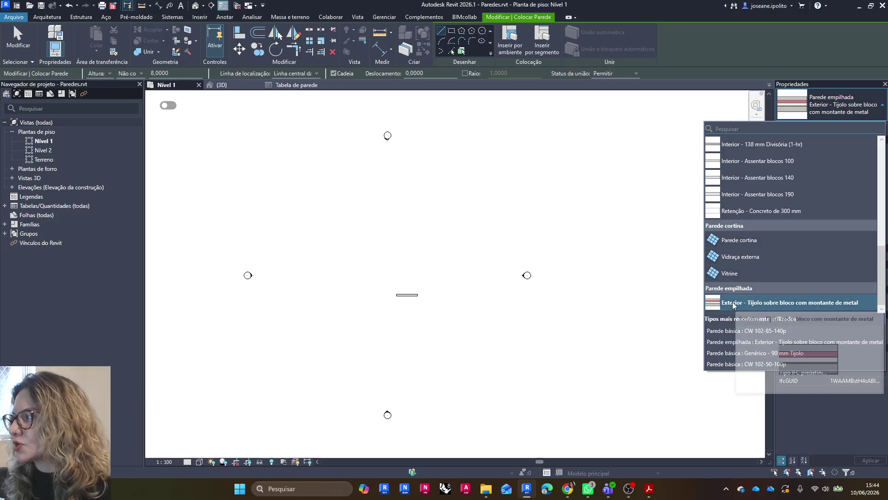
scroll(752, 166, up, 3)
scroll(752, 164, down, 3)
scroll(753, 228, up, 5)
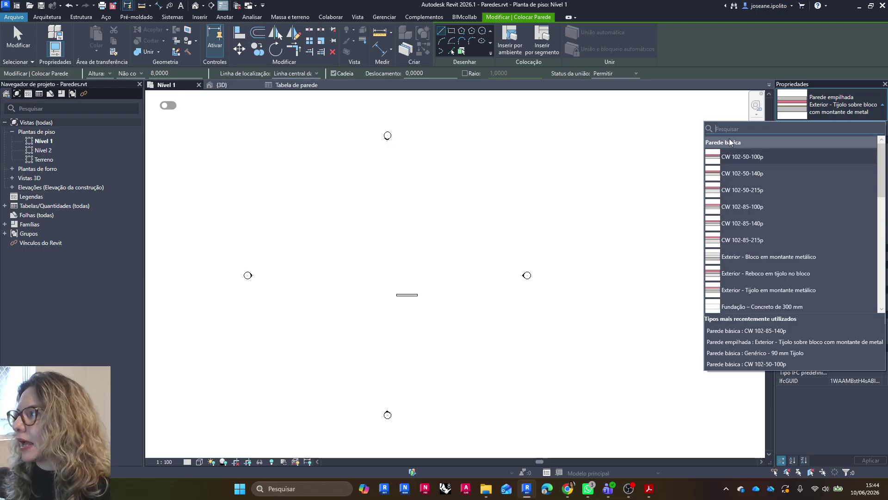
scroll(738, 155, down, 5)
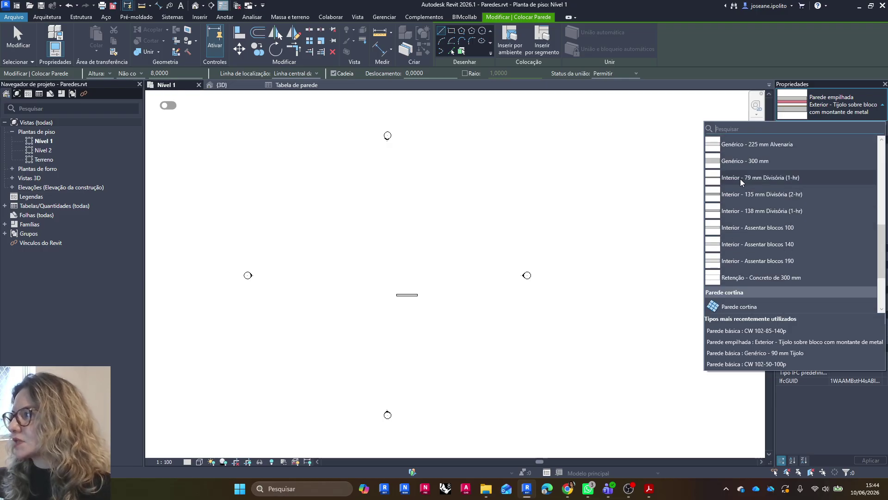
Step: Draw a horizontal Genérico - 300 mm wall about 5 m long, in line with and to the right of the existing wall
click(743, 160)
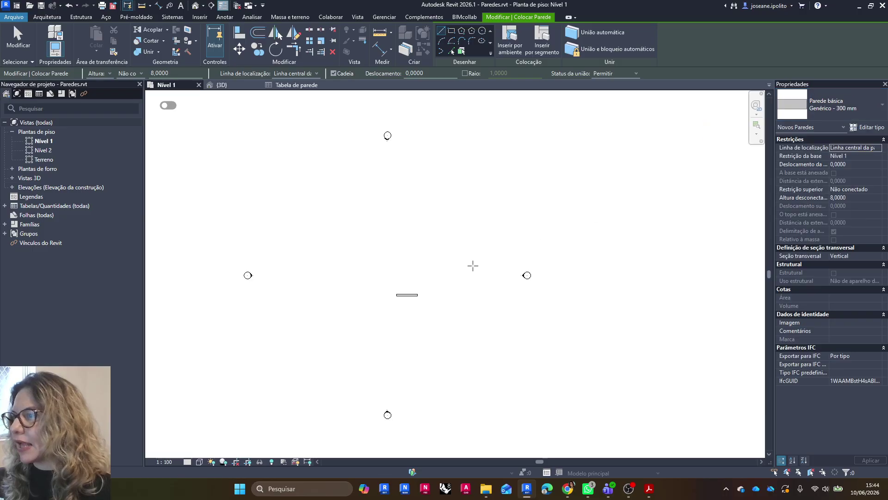
click(428, 296)
click(457, 296)
scroll(444, 296, up, 6)
key(Escape)
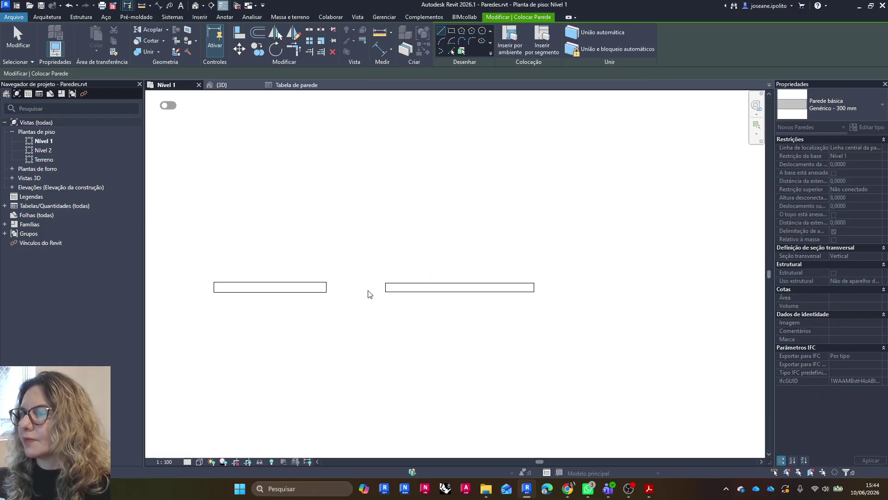
key(Escape)
Step: Change the type of the original wall, left of the new one, to Genérico - 90 mm Tijolo
click(293, 287)
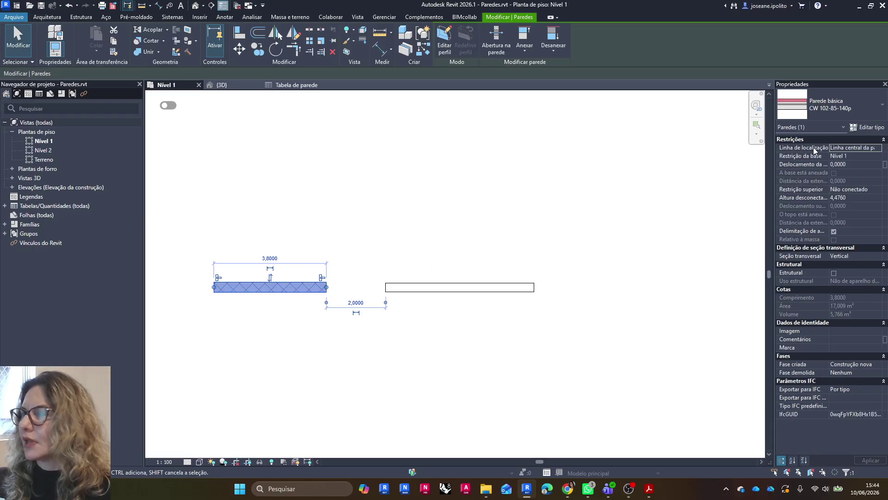
click(838, 109)
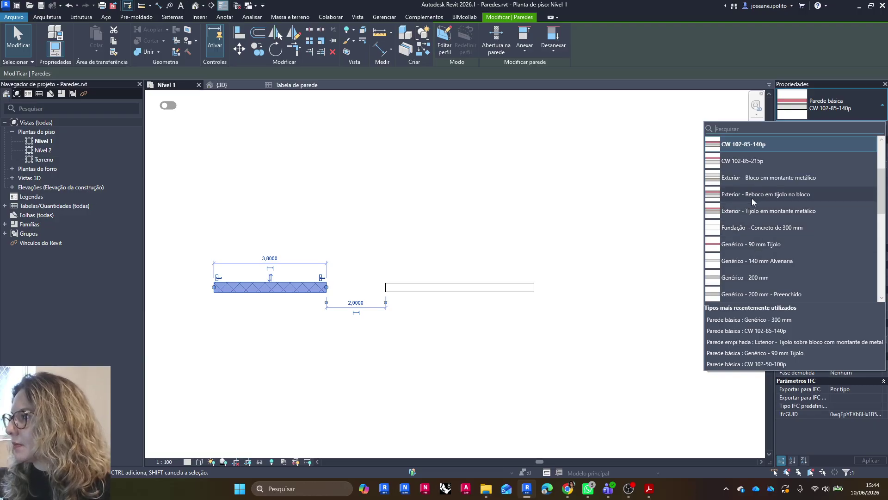
scroll(751, 199, up, 2)
scroll(754, 216, down, 3)
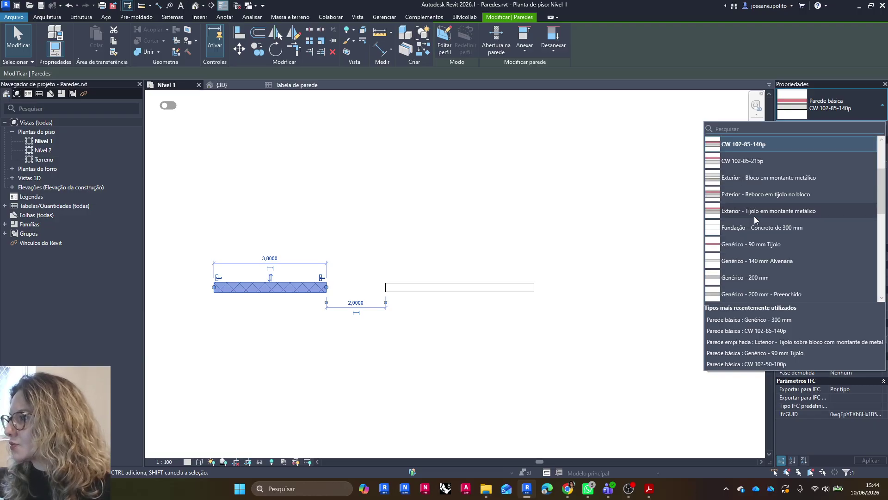
click(747, 244)
click(567, 294)
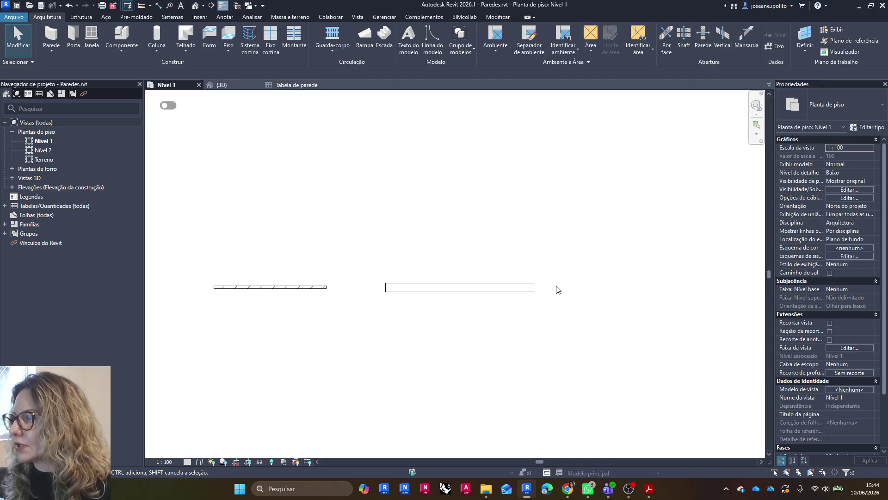
Step: Draw a horizontal Genérico - 90 mm Tijolo wall about 3 m long to the right of the 300 mm wall
click(51, 37)
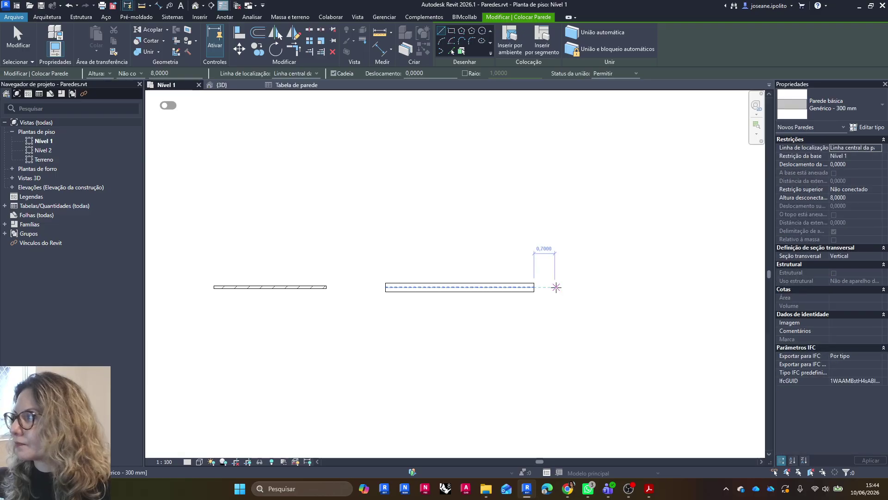
click(828, 107)
scroll(747, 212, up, 4)
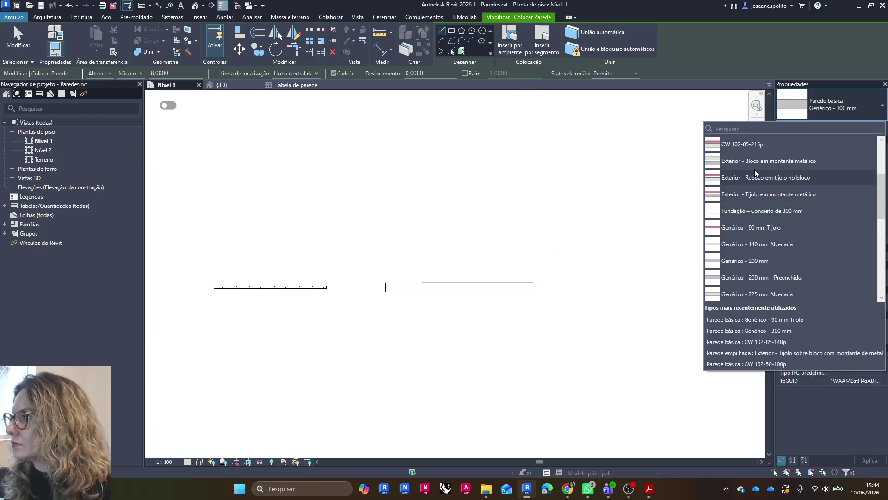
click(749, 227)
click(570, 287)
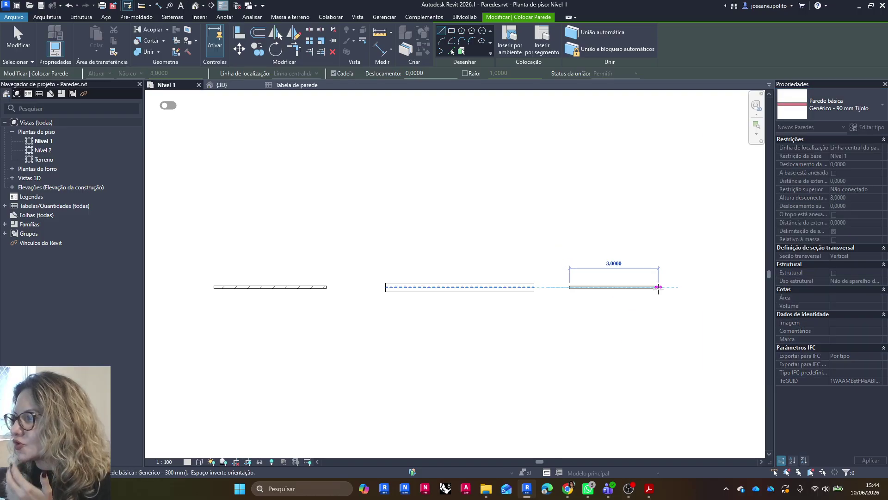
key(Escape)
key(Escape)
Step: Move the 300 mm wall about 0.85 m below the left brick wall so that the two partly overlap lengthwise
scroll(578, 292, up, 3)
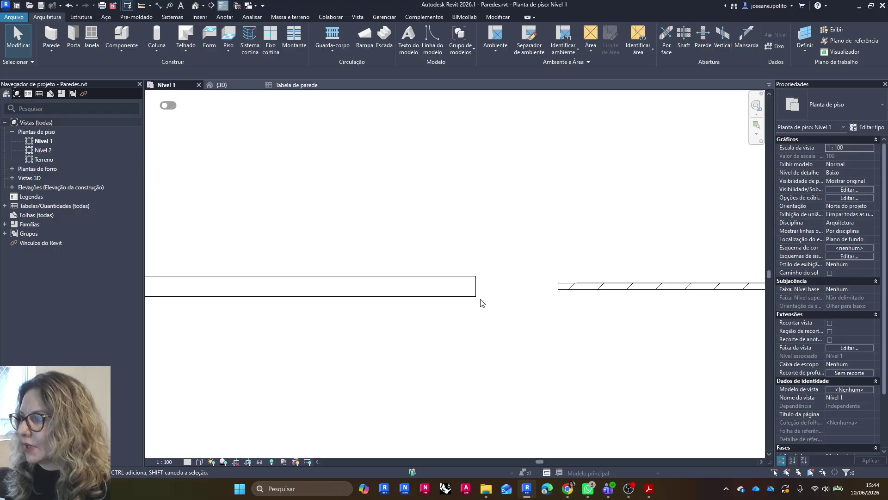
scroll(484, 299, down, 2)
scroll(227, 284, up, 3)
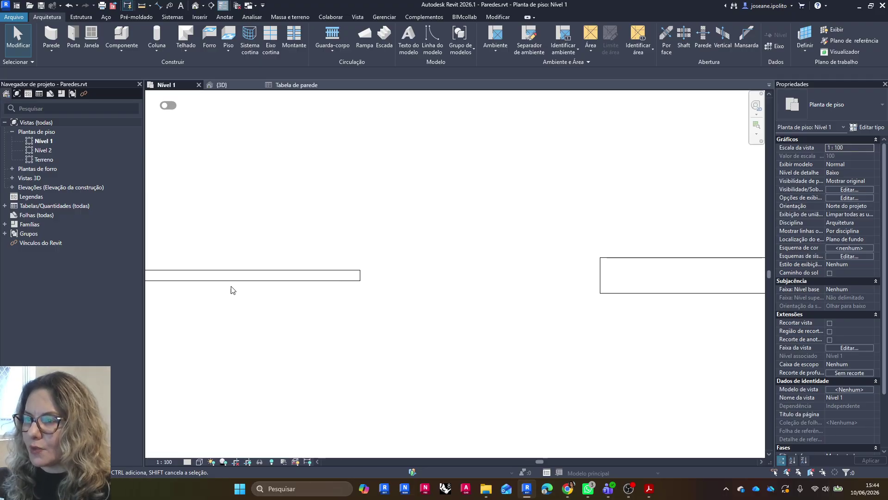
scroll(239, 278, down, 2)
middle_drag(609, 295, 285, 294)
scroll(555, 294, down, 2)
mouse_move(390, 300)
middle_down()
mouse_move(439, 291)
mouse_move(591, 294)
middle_up()
click(408, 279)
scroll(444, 316, down, 1)
drag(572, 263, 470, 294)
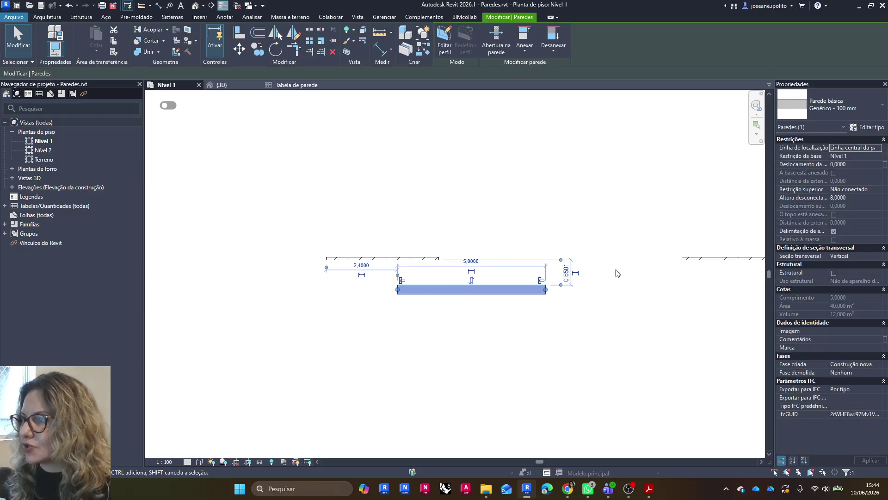
Step: Move the right brick wall below the 300 mm wall to stagger the three walls in plan
click(718, 258)
drag(719, 258, 511, 310)
click(481, 329)
Step: Set the detail level of the Nível 1 floor plan to Alto
scroll(483, 332, up, 2)
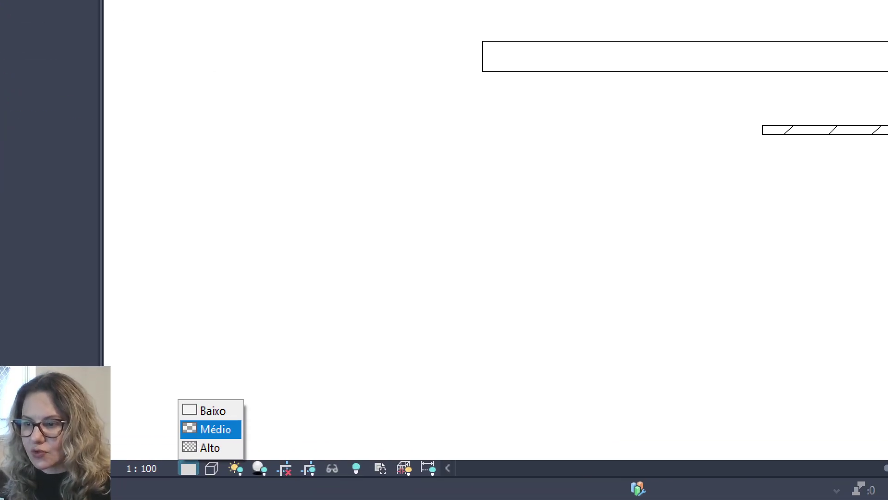
key(Escape)
click(188, 462)
click(199, 453)
scroll(296, 203, up, 2)
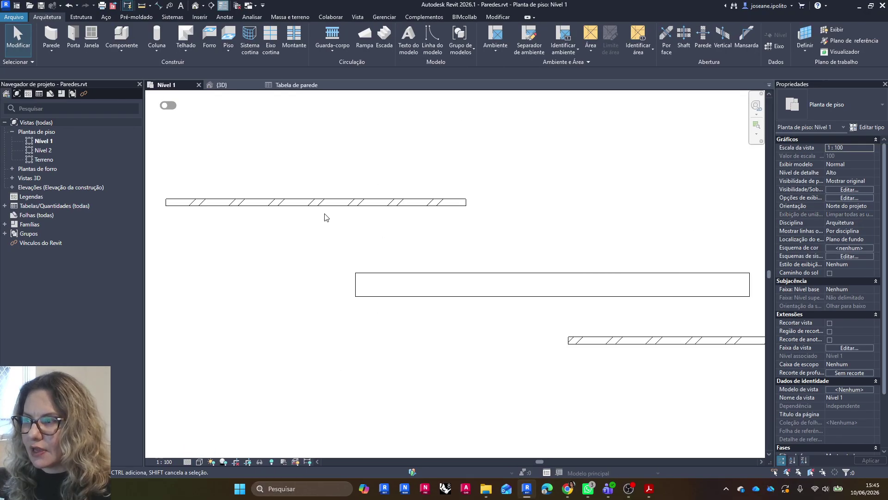
scroll(323, 214, down, 2)
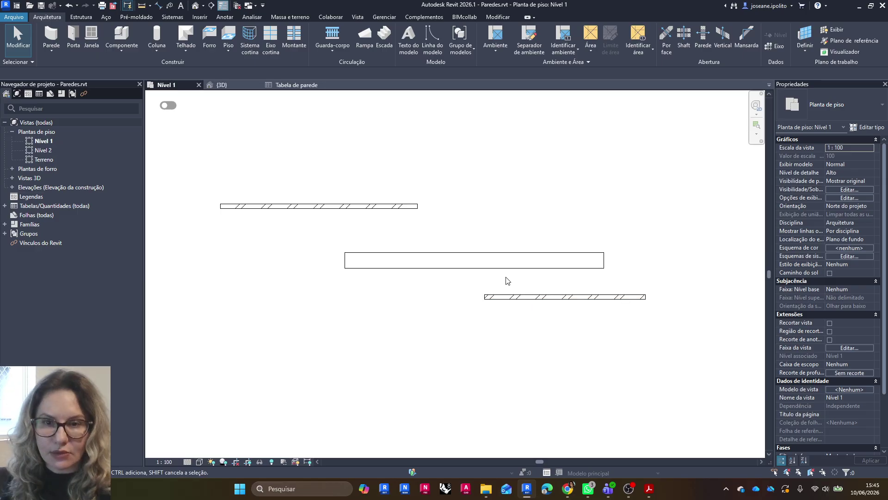
Step: Try the Linha oculta visual style on the floor plan, and apply Sombreado instead
click(199, 460)
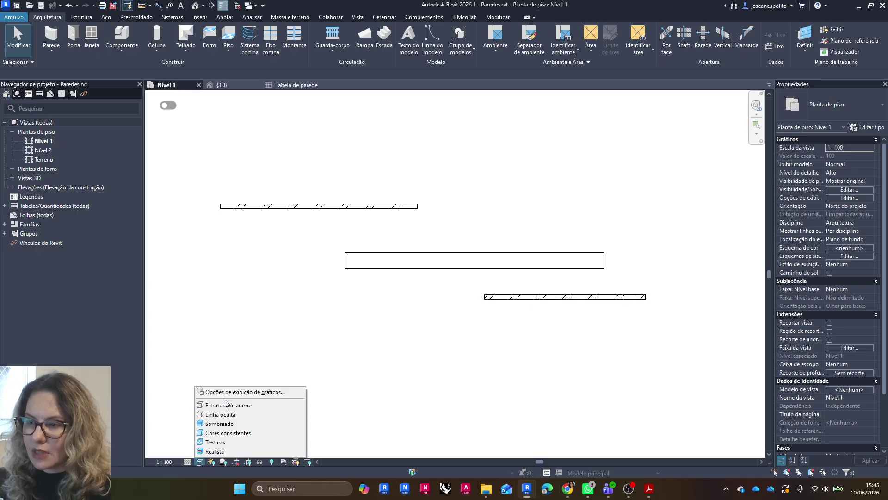
click(225, 415)
click(200, 461)
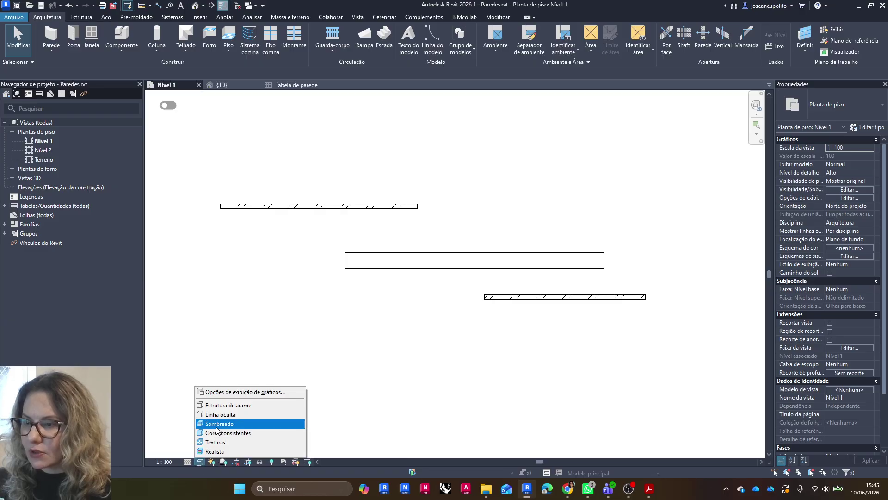
click(216, 425)
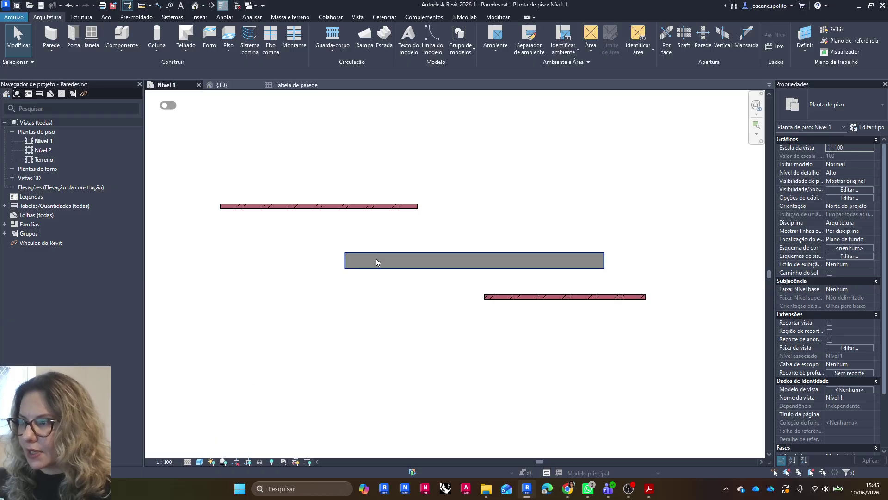
click(419, 254)
click(382, 300)
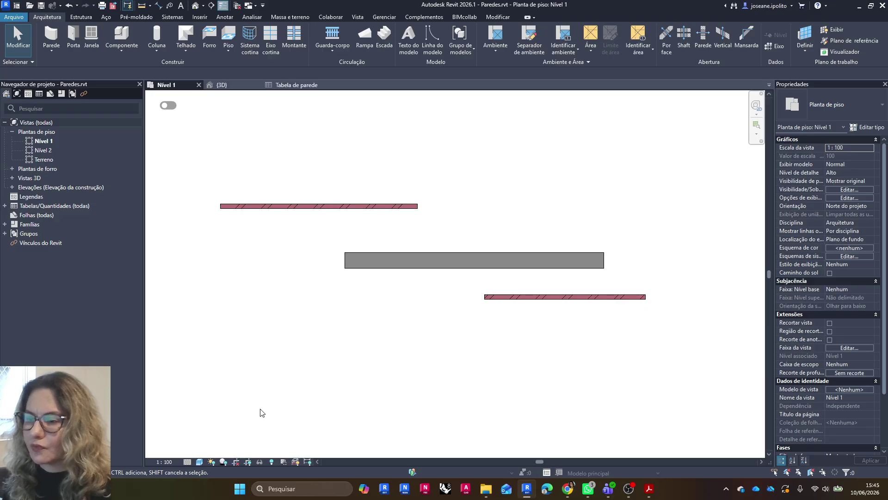
Step: Open the {3D} view and move the tall brick wall out from behind the grey 300 mm wall
scroll(311, 216, down, 3)
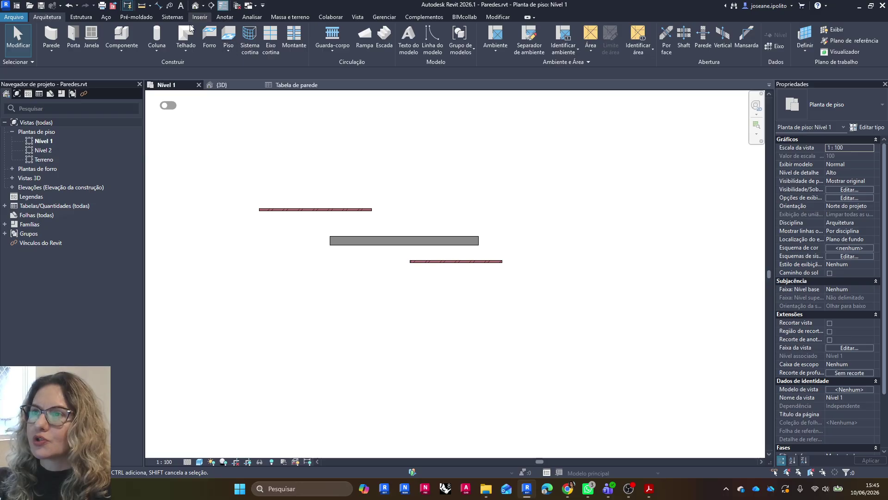
click(221, 85)
shift+middle_drag(540, 240, 343, 243)
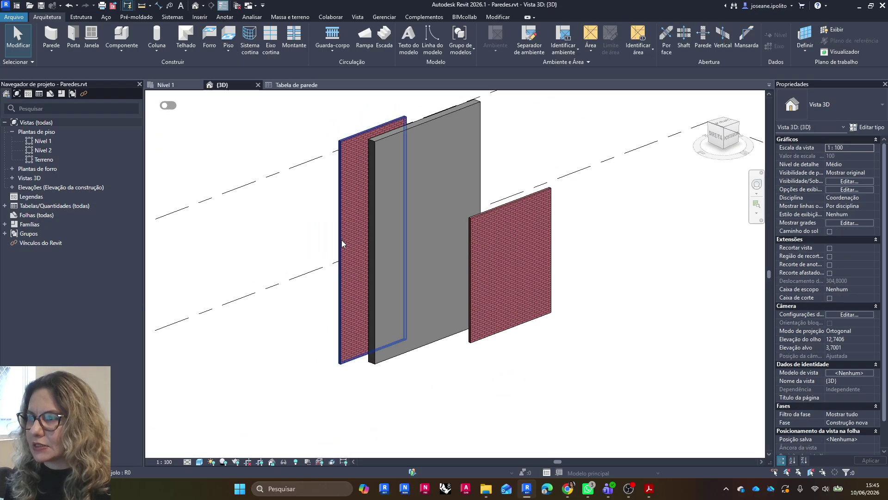
click(344, 244)
drag(343, 270, 243, 311)
key(Escape)
Step: Move the grey 300 mm wall towards the tall brick wall and shift the shorter brick wall slightly in the same direction
click(375, 275)
drag(376, 276, 329, 293)
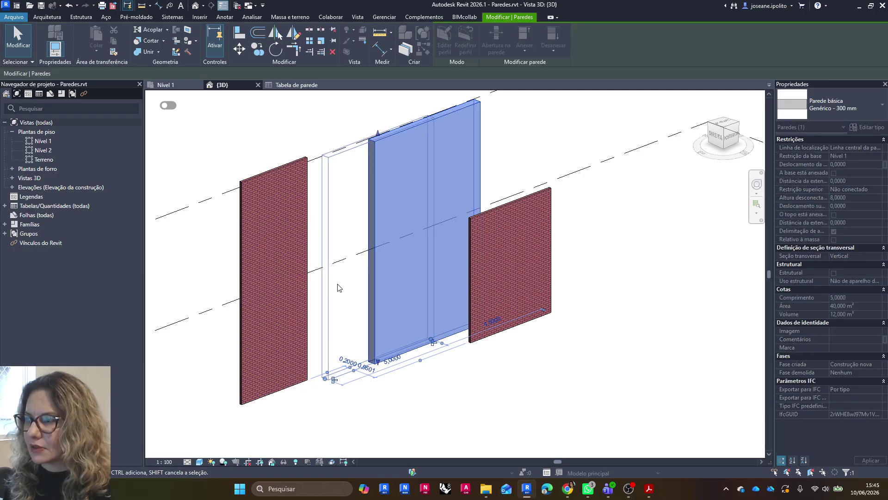
click(478, 290)
drag(470, 279, 457, 287)
click(584, 285)
middle_drag(406, 297, 445, 304)
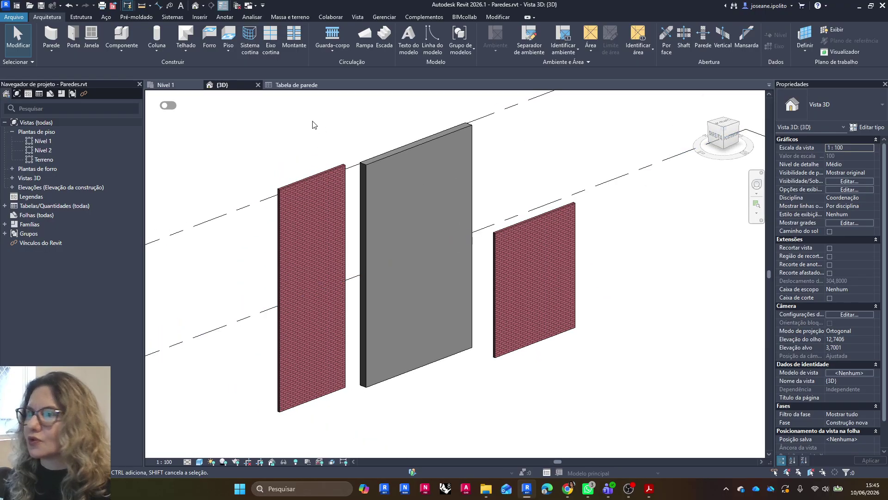
Step: Open the Nível 1 floor plan briefly, and switch to the Norte elevation view
double_click(49, 143)
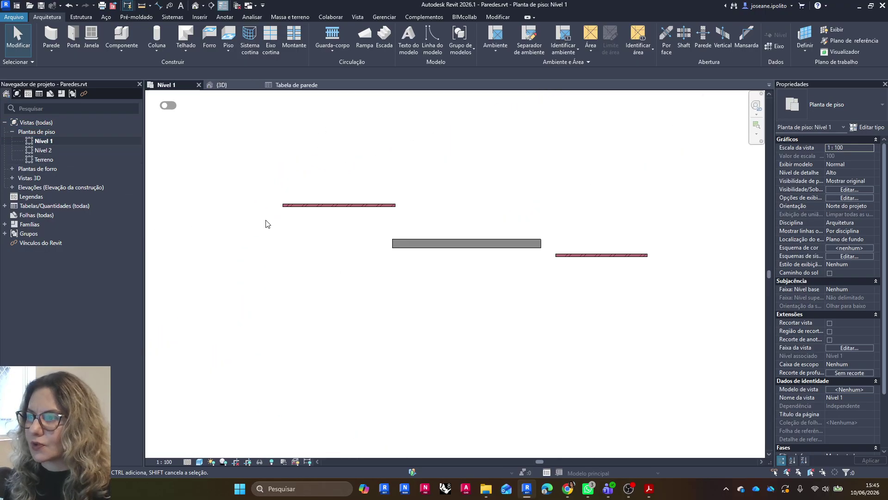
double_click(28, 178)
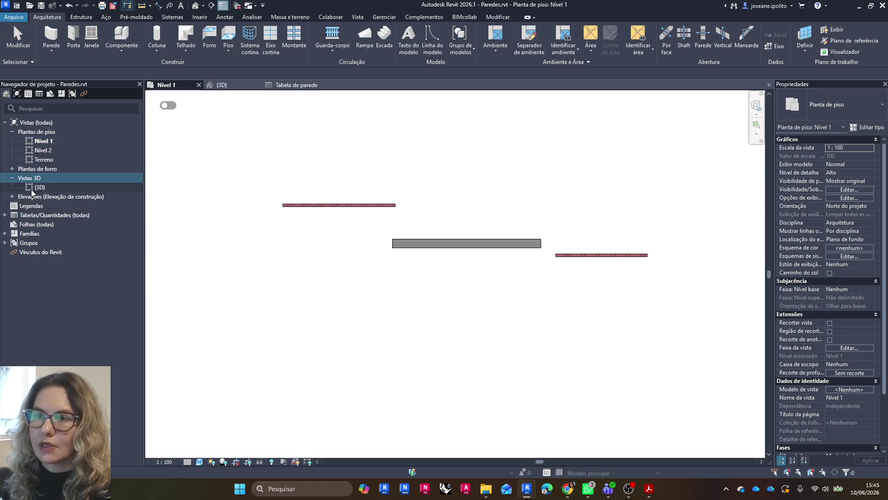
click(12, 197)
double_click(38, 213)
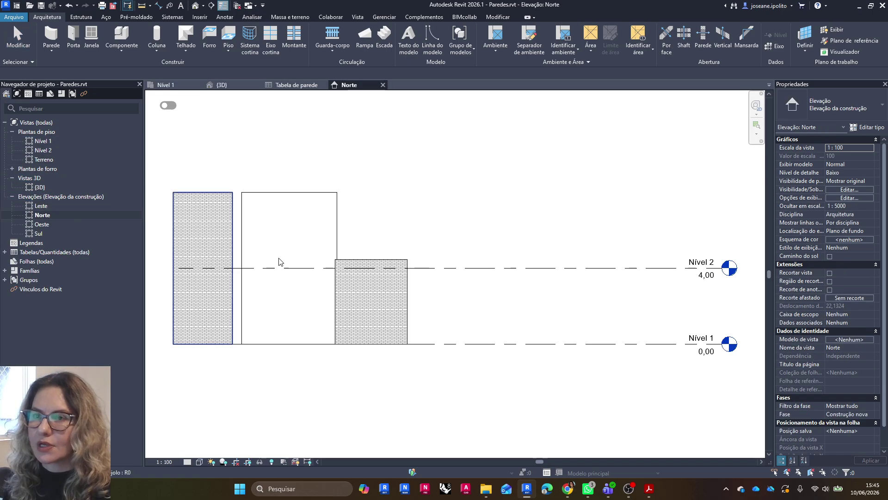
scroll(470, 250, down, 1)
scroll(356, 264, up, 2)
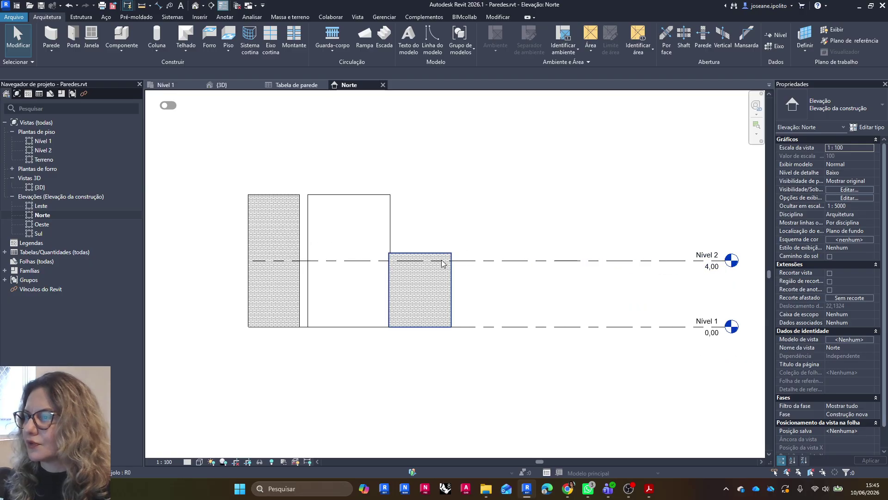
Step: Select all Genérico - 90 mm Tijolo wall instances visible in the Norte elevation, and clear the selection
click(415, 255)
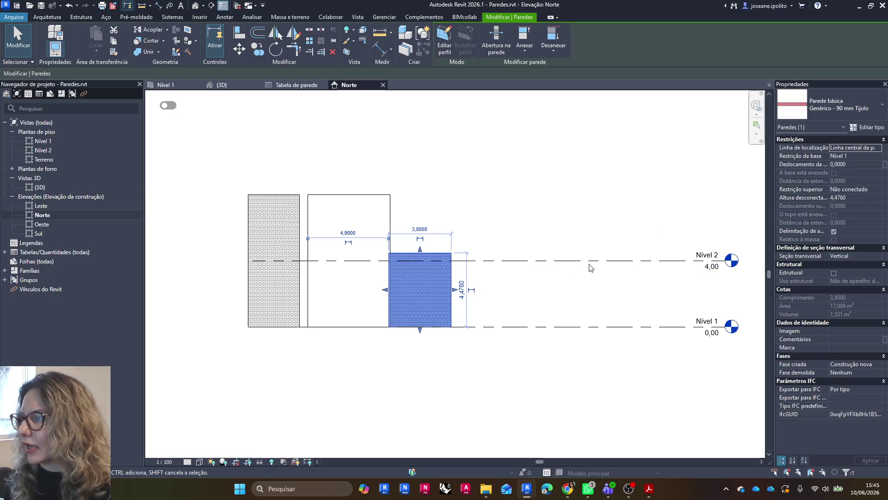
drag(524, 152, 247, 260)
click(446, 192)
click(283, 193)
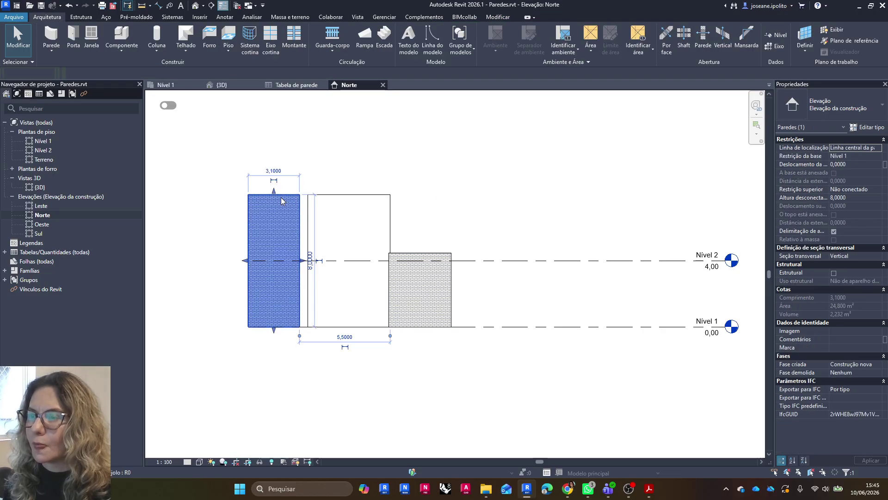
right_click(435, 148)
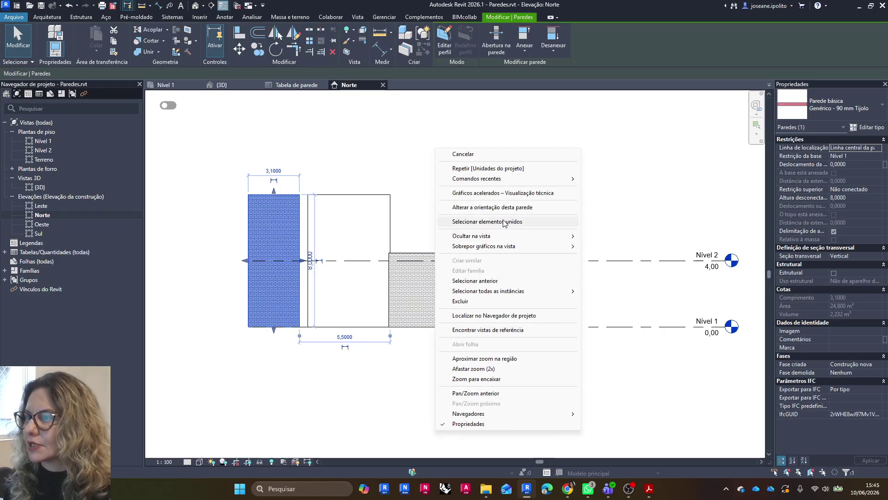
mouse_move(532, 291)
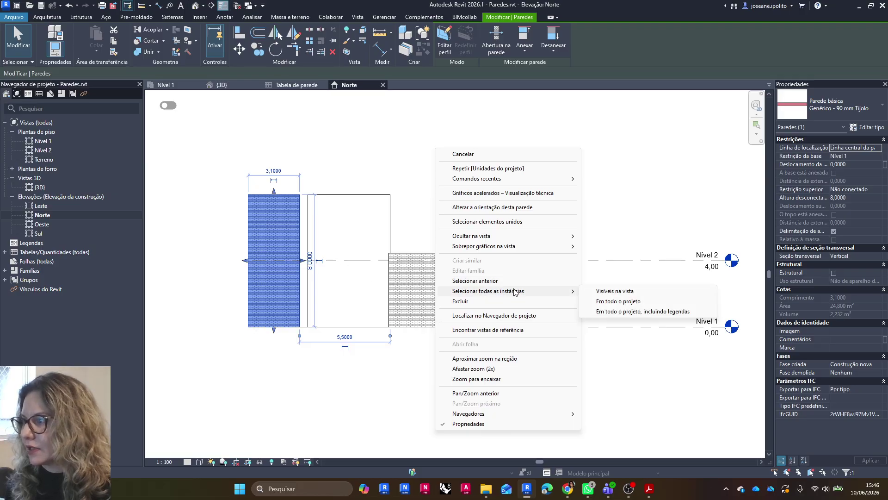
click(615, 291)
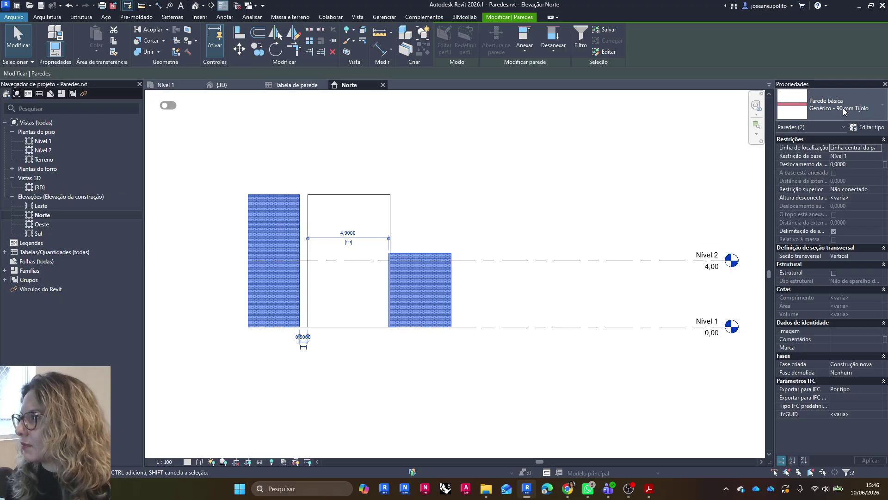
click(430, 222)
Step: Try selecting the three walls with window and crossing selections in both directions, clearing the selection each time
click(376, 205)
click(550, 163)
drag(493, 153, 282, 229)
click(444, 179)
drag(198, 140, 511, 366)
click(190, 139)
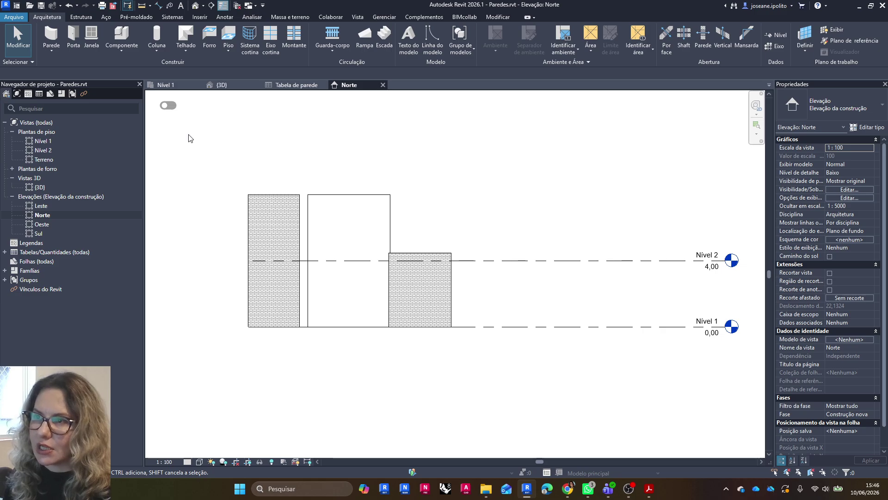
drag(188, 134, 491, 361)
click(525, 161)
drag(532, 141, 202, 359)
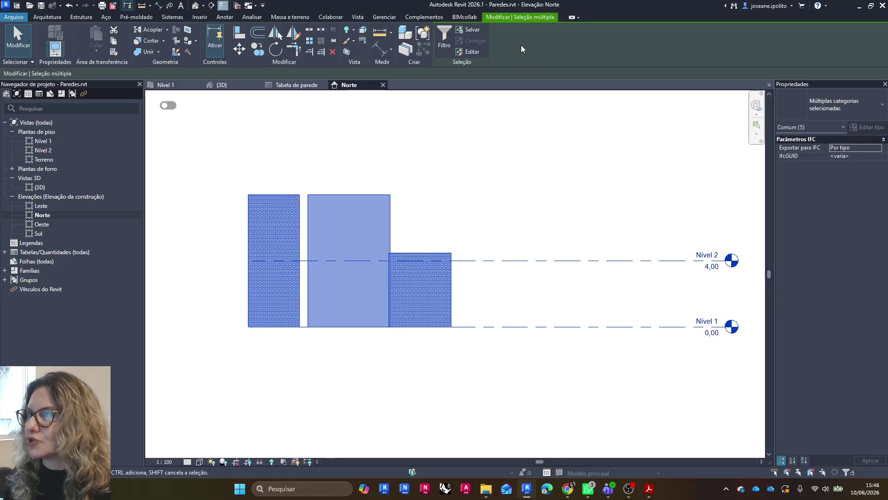
click(490, 172)
Step: Select everything in the Norte elevation and filter out the Níveis category, keeping only the walls selected
drag(740, 135, 214, 353)
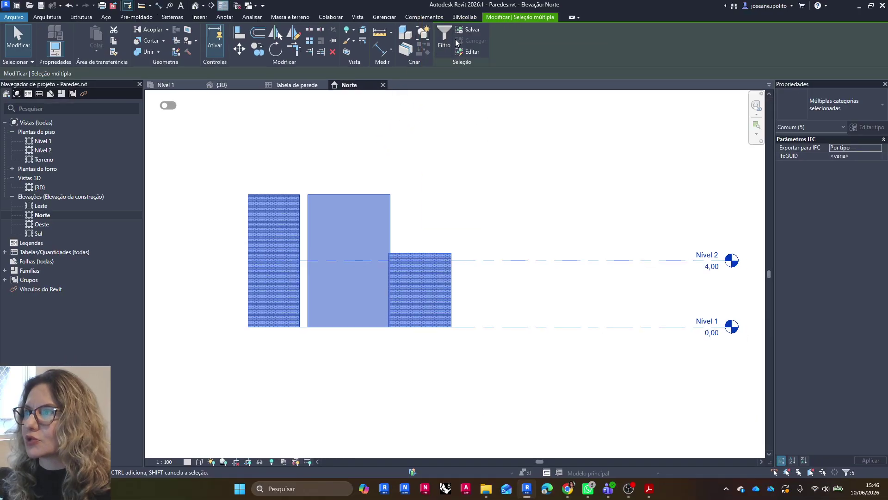
click(443, 64)
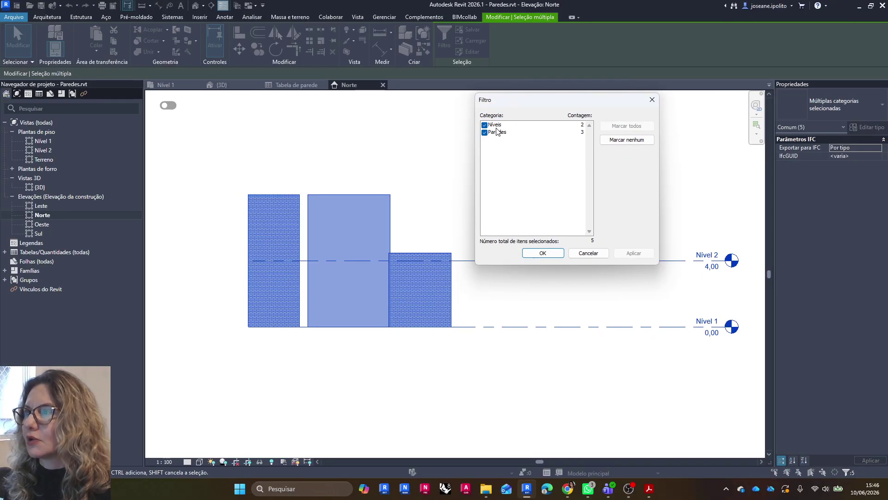
click(446, 110)
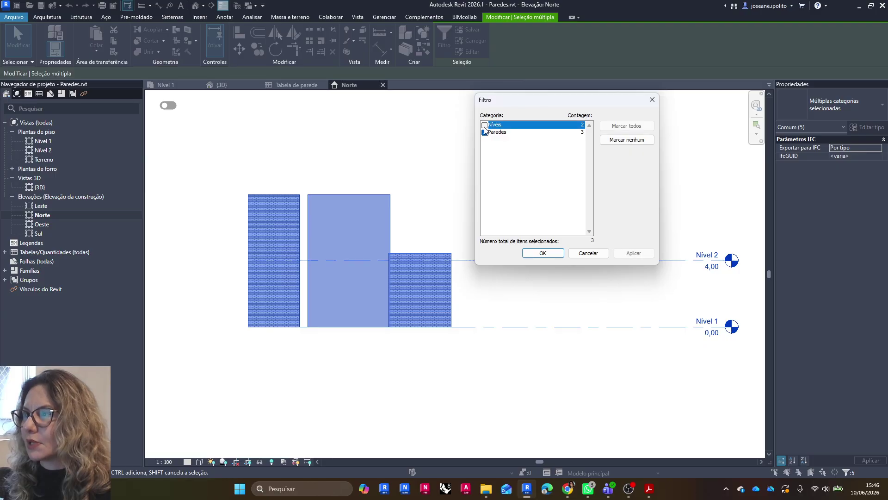
click(542, 254)
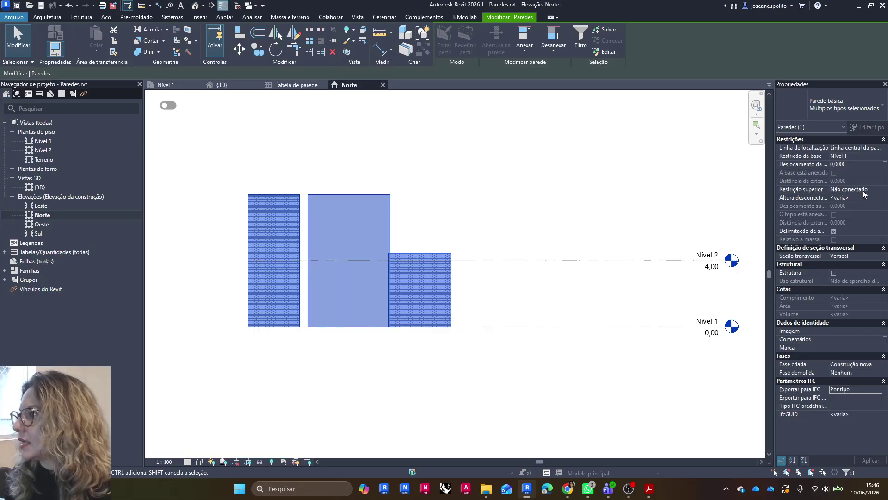
Step: Set the top constraint of the three selected walls up to Nível 2
click(875, 194)
click(858, 211)
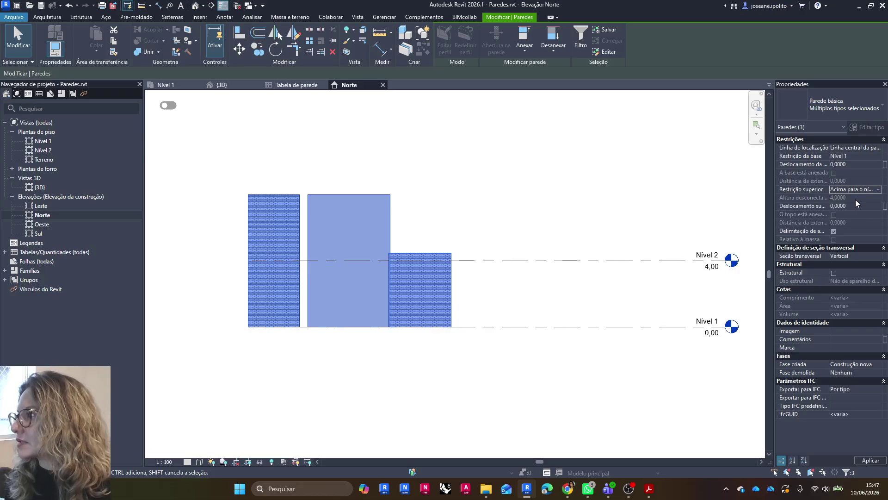
click(372, 244)
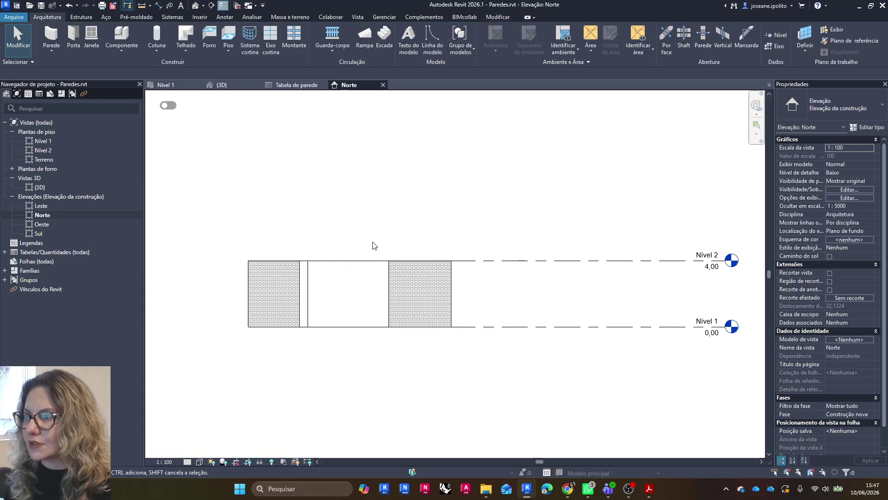
Step: Set the elevation of Nível 2 to 6 m and straighten the elbow in its level line
click(550, 261)
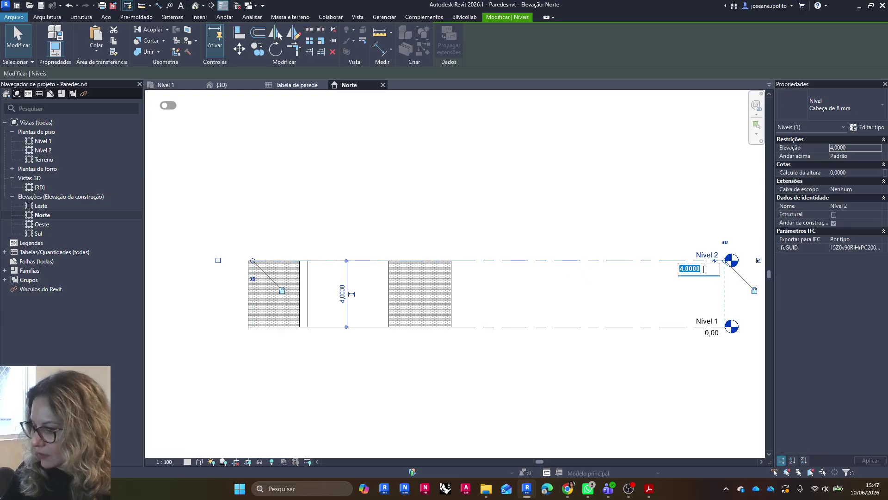
text(6)
key(Return)
drag(725, 227, 720, 227)
click(709, 228)
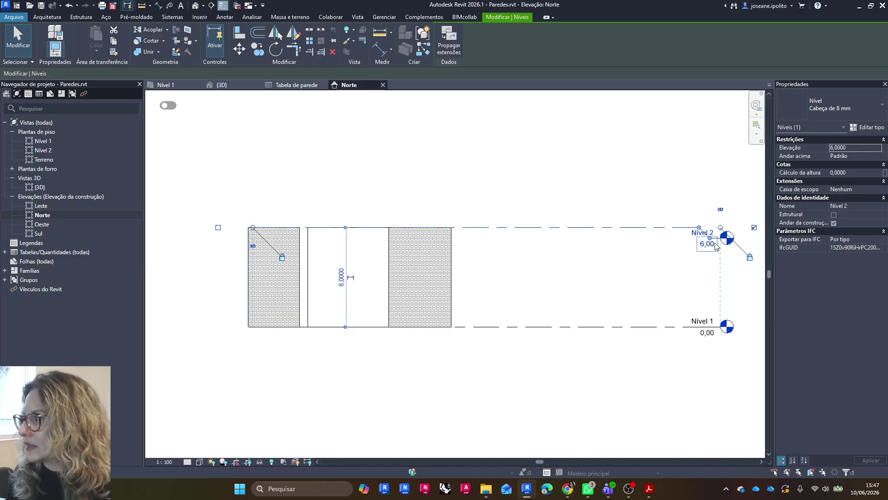
drag(712, 239, 712, 228)
Step: Set the elevation of Nível 2 to 3 m
click(710, 235)
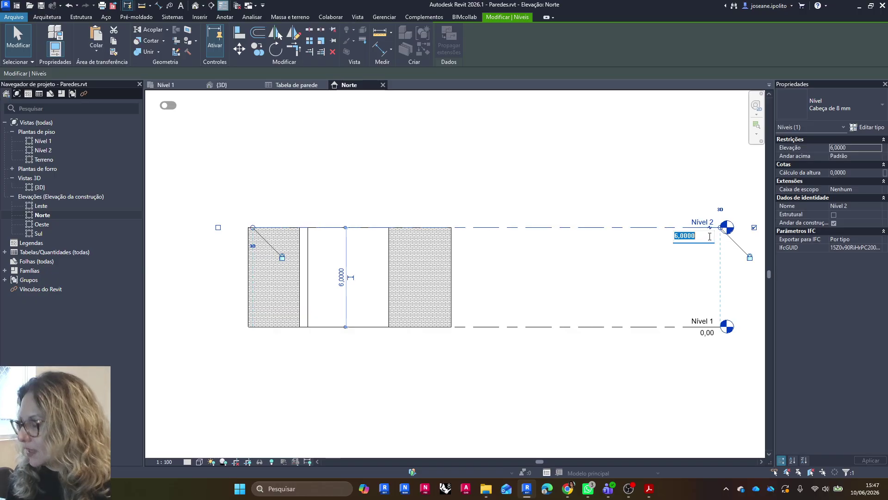
text(3)
key(Return)
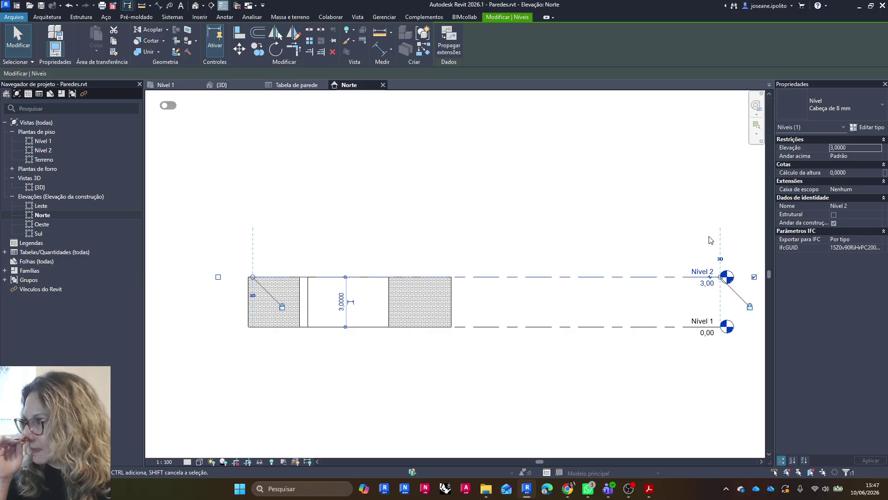
Step: Set the elevation of Nível 2 to 4 m and clear the level selection
click(707, 283)
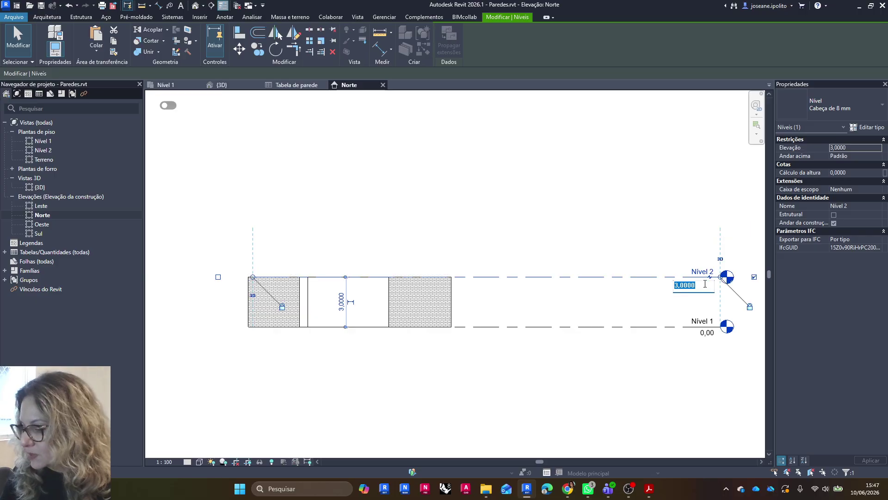
text(4)
key(Return)
click(502, 236)
Step: Open the {3D} view and examine the heights of the three walls against the levels
click(222, 85)
scroll(407, 240, down, 4)
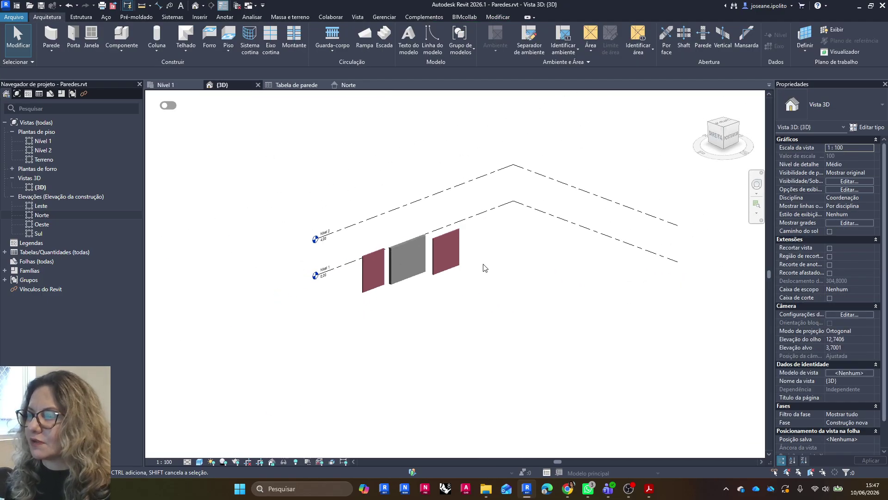
scroll(301, 279, up, 5)
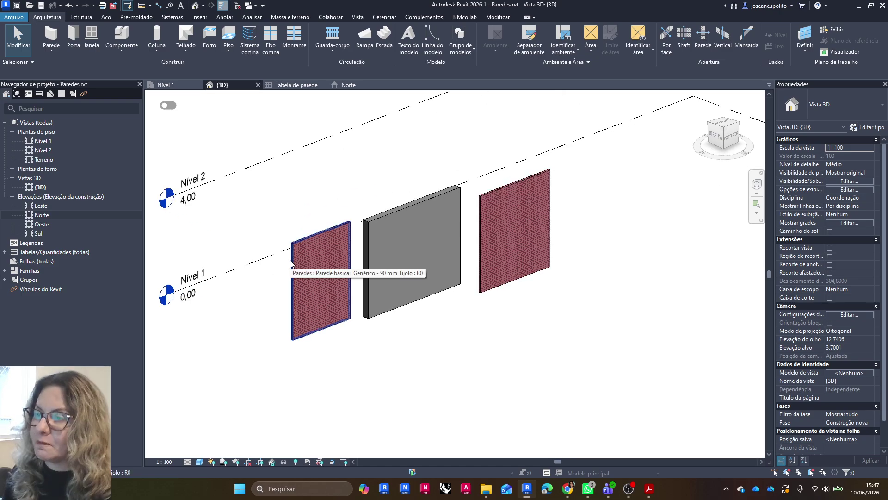
scroll(426, 259, down, 2)
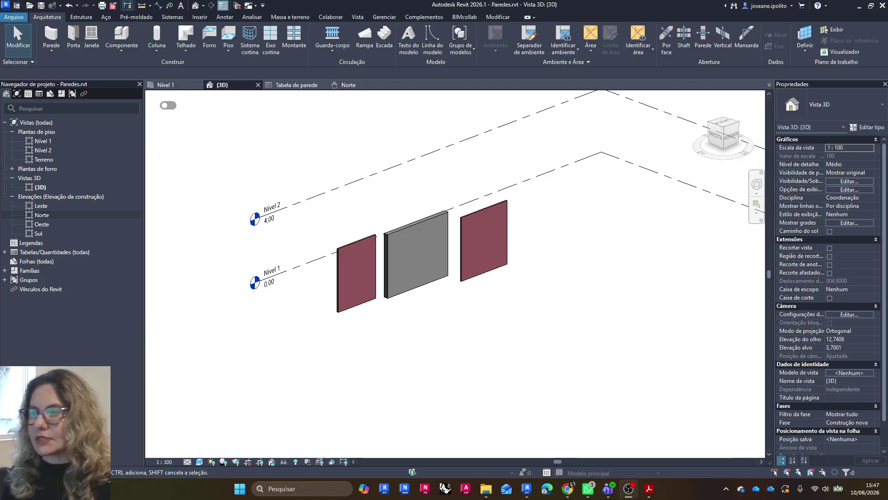
click(475, 293)
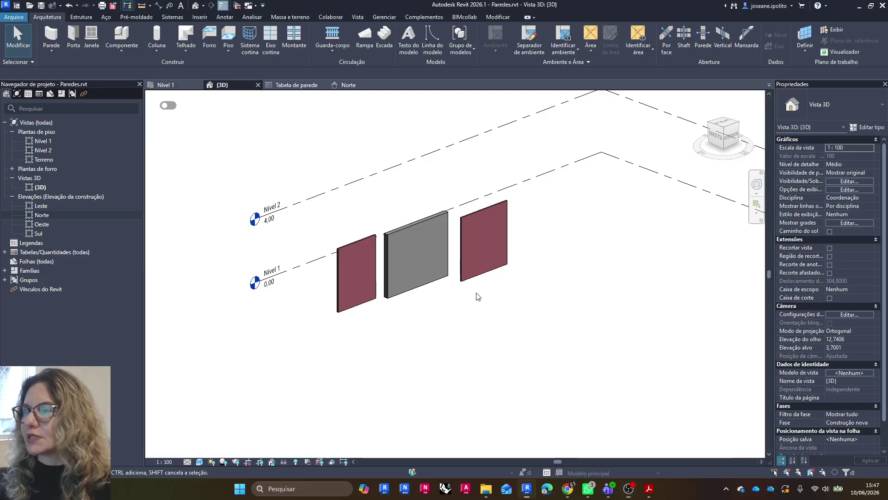
Step: Draw a horizontal Vitrine curtain wall about 4.7 m long on the Nível 1 plan, below the longer brick wall
double_click(37, 142)
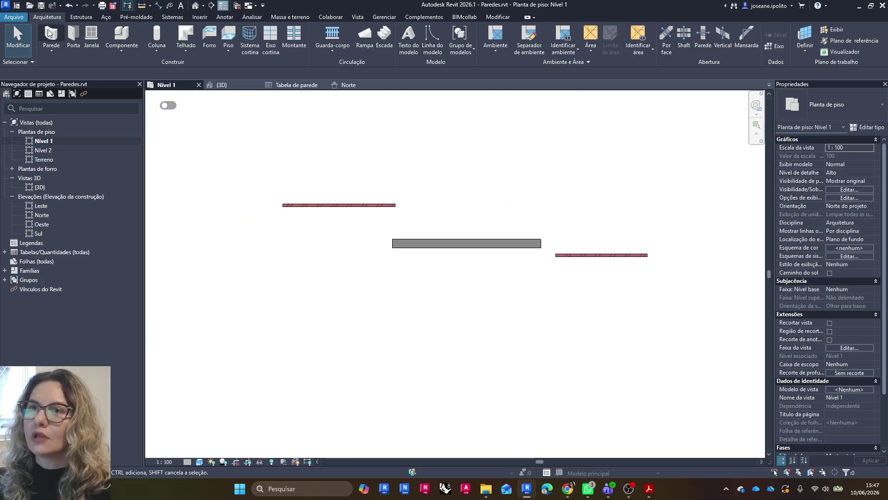
click(50, 33)
click(864, 116)
scroll(774, 290, down, 5)
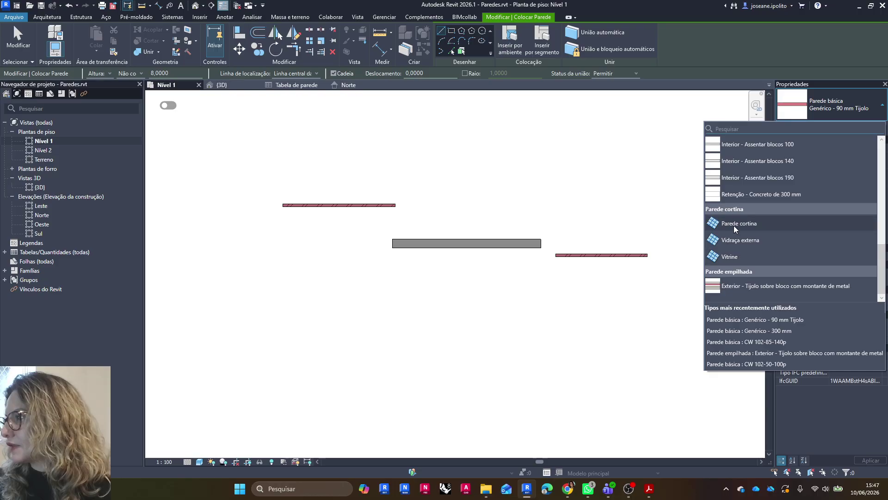
click(735, 256)
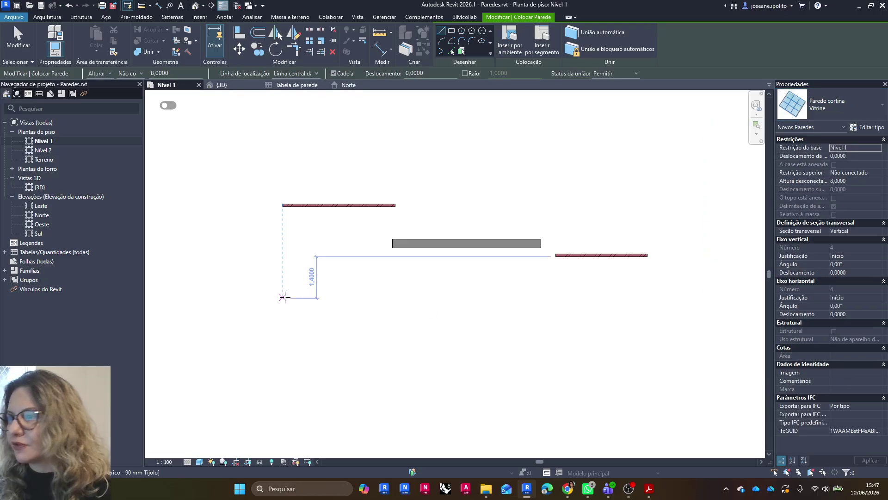
click(198, 256)
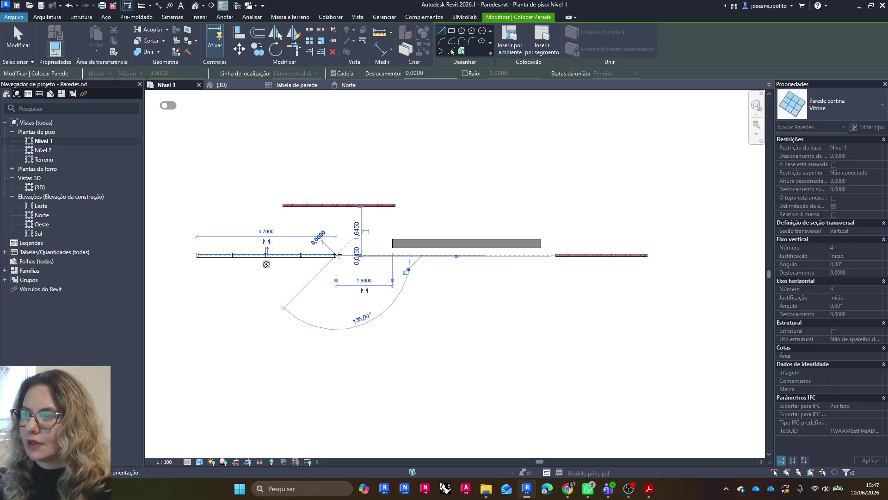
key(Escape)
key(Escape)
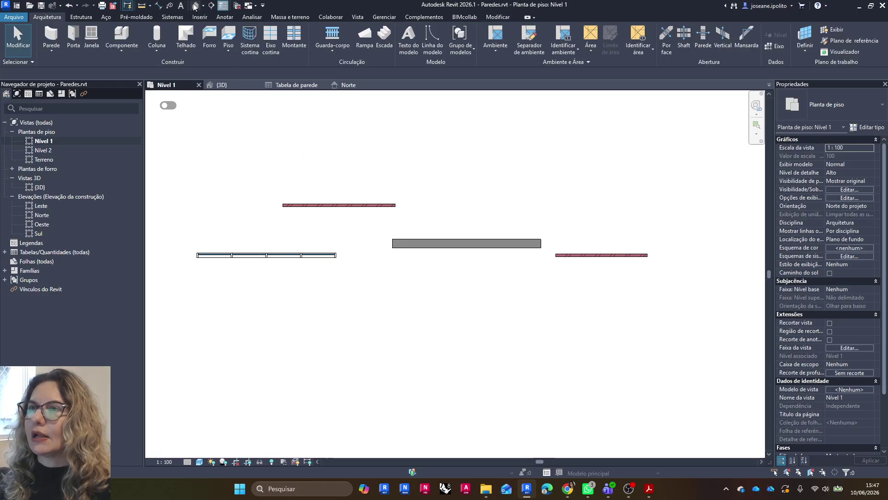
Step: Open the 3D view, inspect the curtain wall from both sides, and delete the brick wall nearest to it
click(195, 6)
shift+middle_drag(560, 232, 369, 226)
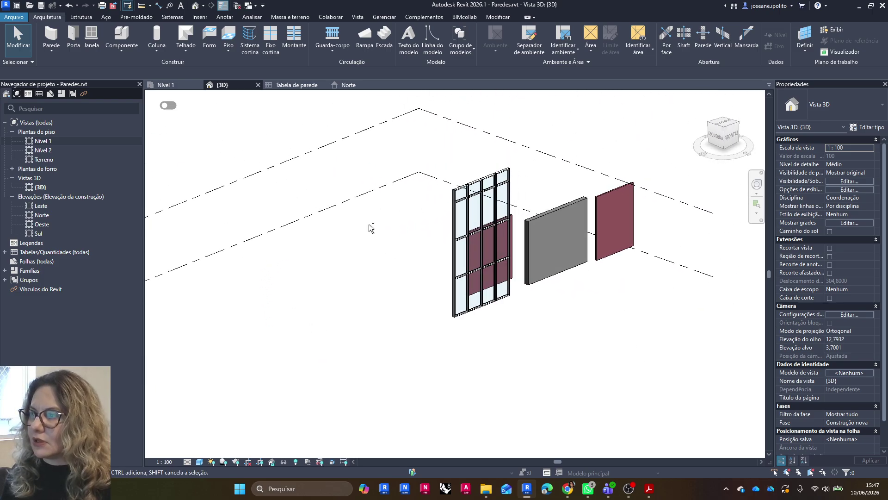
scroll(513, 301, up, 5)
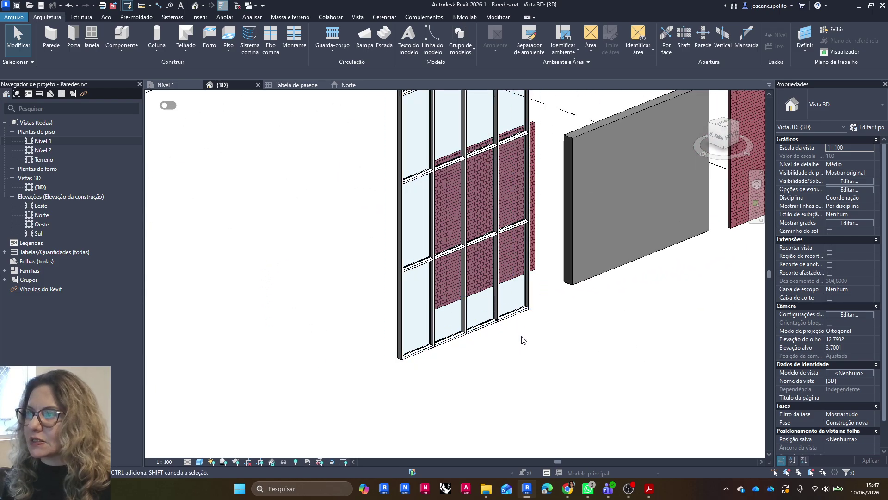
scroll(521, 339, down, 3)
scroll(523, 229, up, 2)
shift+middle_drag(379, 299, 573, 312)
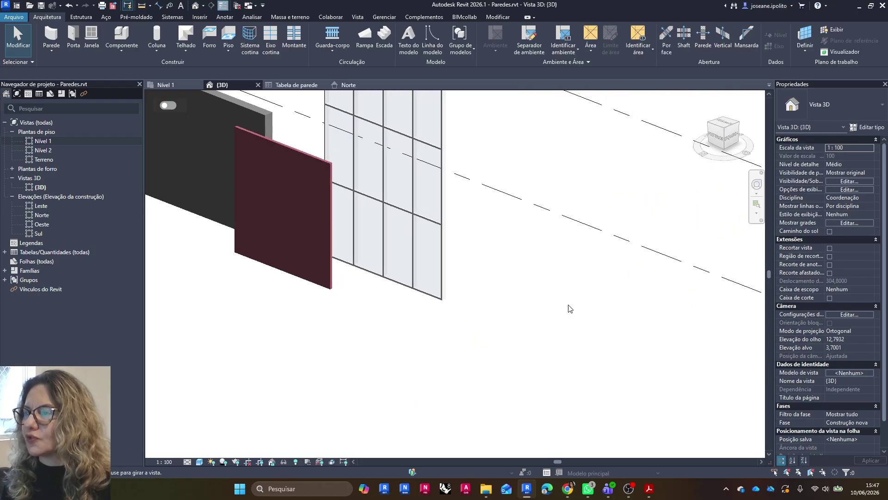
click(331, 291)
key(Delete)
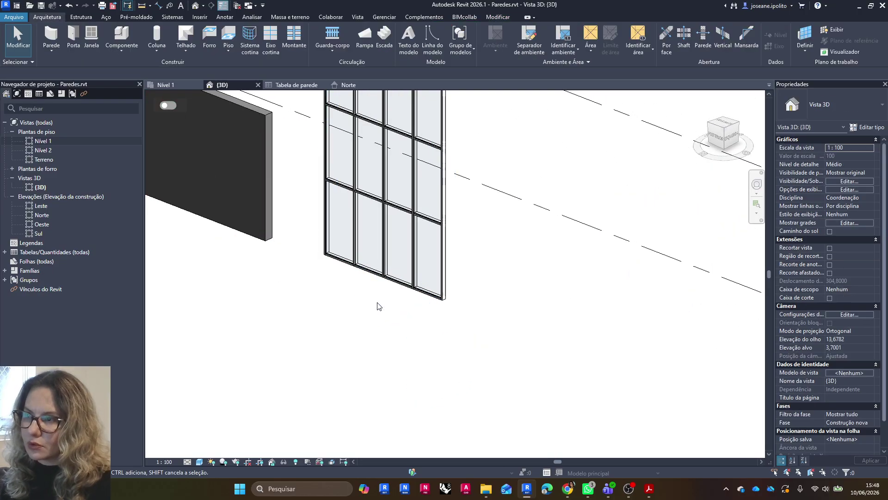
Step: Examine the curtain wall in 3D from several sides against the generic and brick walls
middle_drag(377, 303, 448, 333)
shift+middle_drag(540, 310, 393, 301)
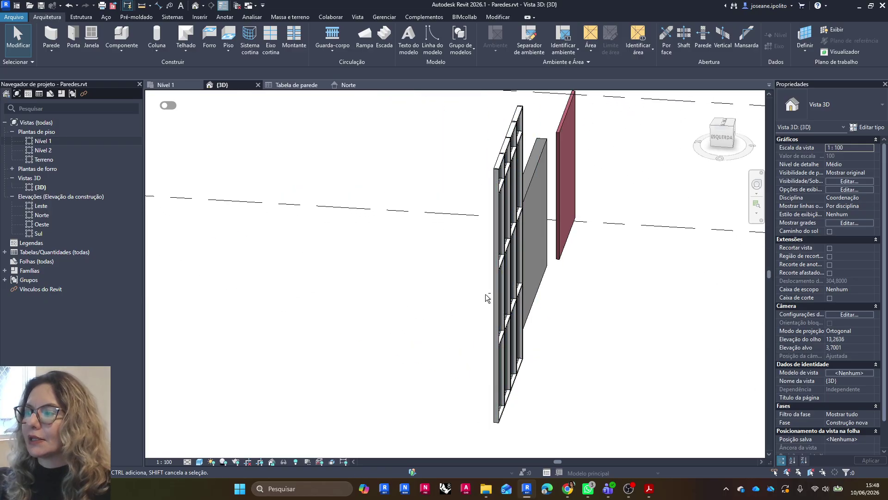
shift+middle_drag(485, 297, 367, 279)
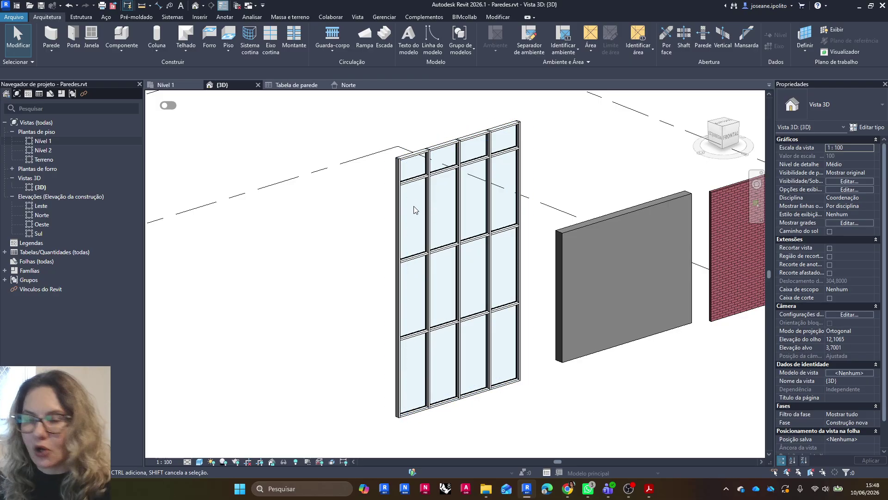
scroll(414, 206, down, 4)
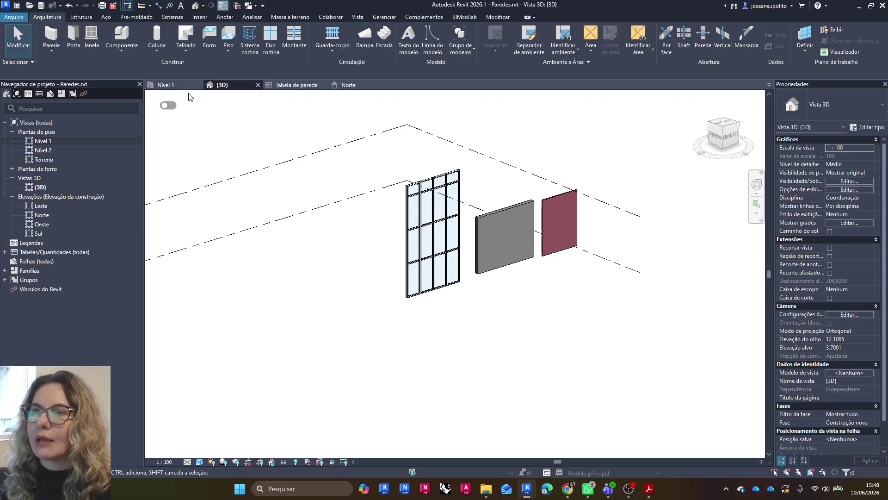
Step: Draw a horizontal Exterior - Tijolo sobre bloco com montante de metal stacked wall about 6 m long on the Nível 1 plan, left of the curtain wall
click(178, 85)
key(w)
key(a)
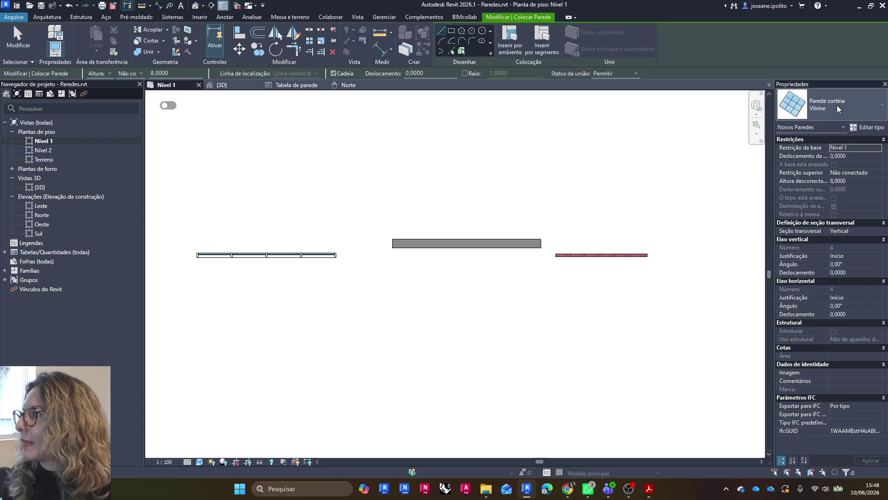
click(836, 105)
click(745, 267)
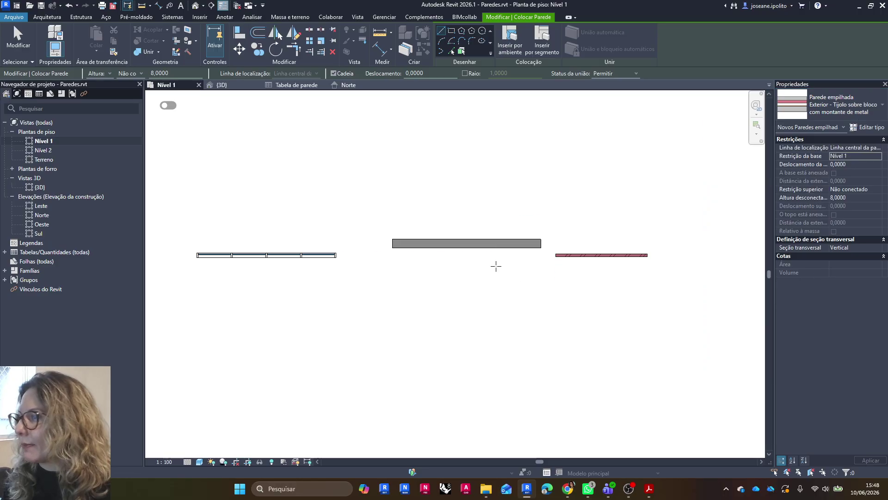
scroll(497, 270, down, 4)
scroll(484, 259, down, 2)
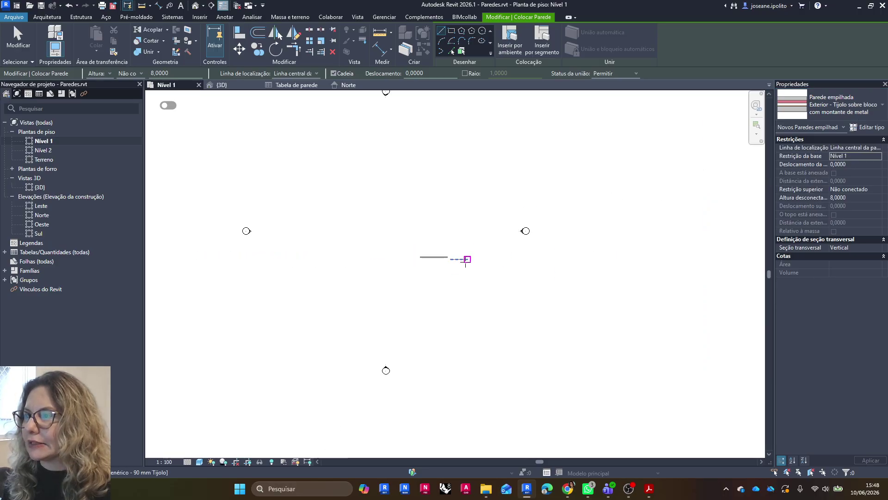
click(345, 259)
click(378, 259)
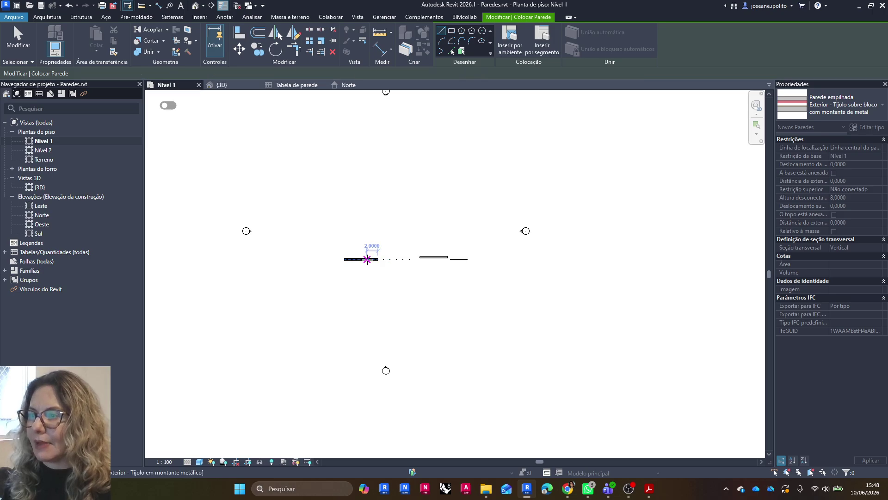
key(Escape)
key(Escape)
Step: Open the 3D view and examine the stacked wall's brick upper part and block base
click(221, 87)
shift+middle_drag(422, 266, 419, 286)
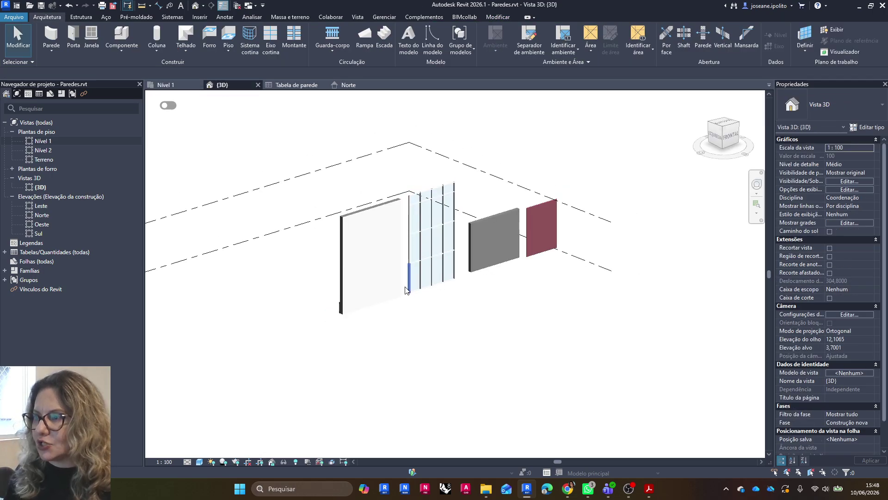
shift+middle_drag(329, 277, 373, 215)
scroll(363, 255, up, 3)
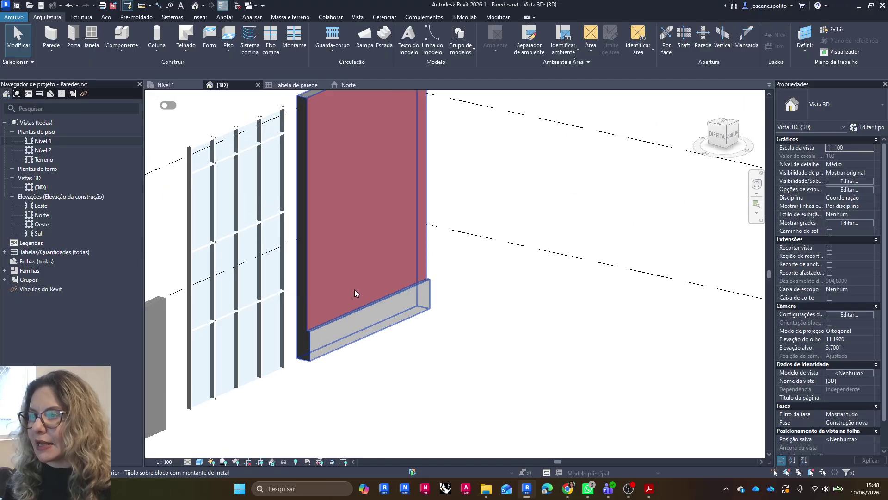
scroll(303, 326, up, 4)
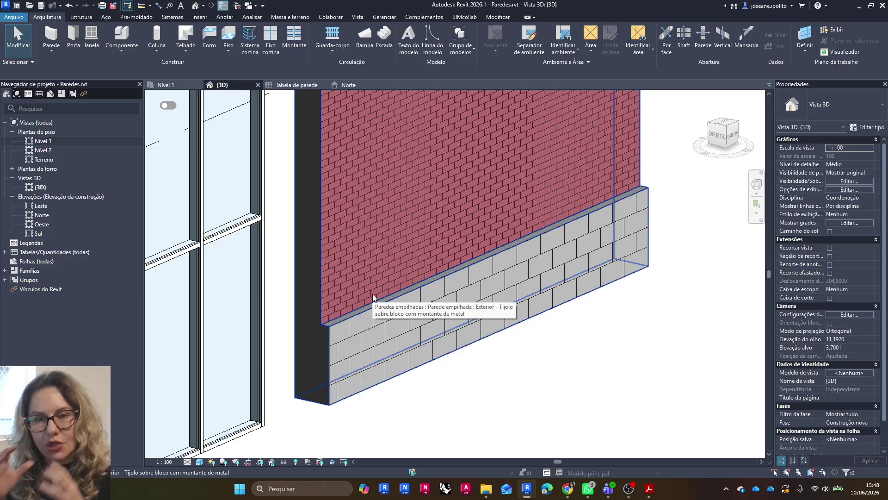
scroll(402, 307, down, 3)
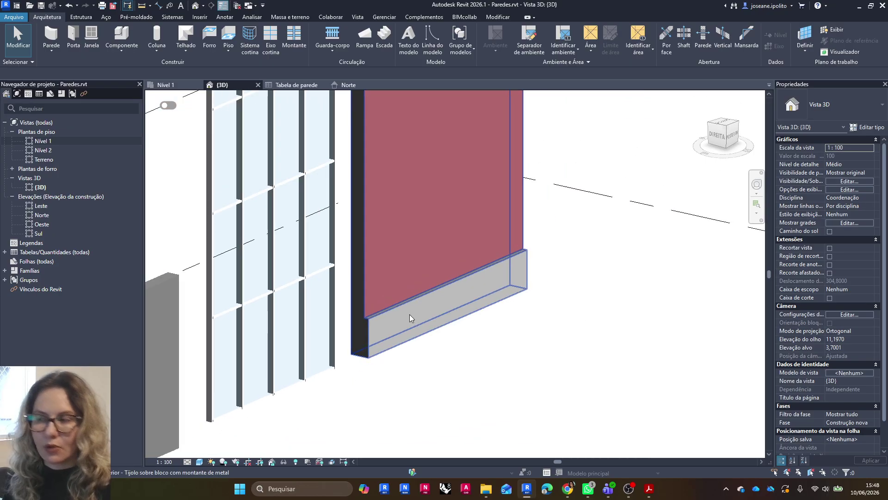
scroll(409, 315, down, 3)
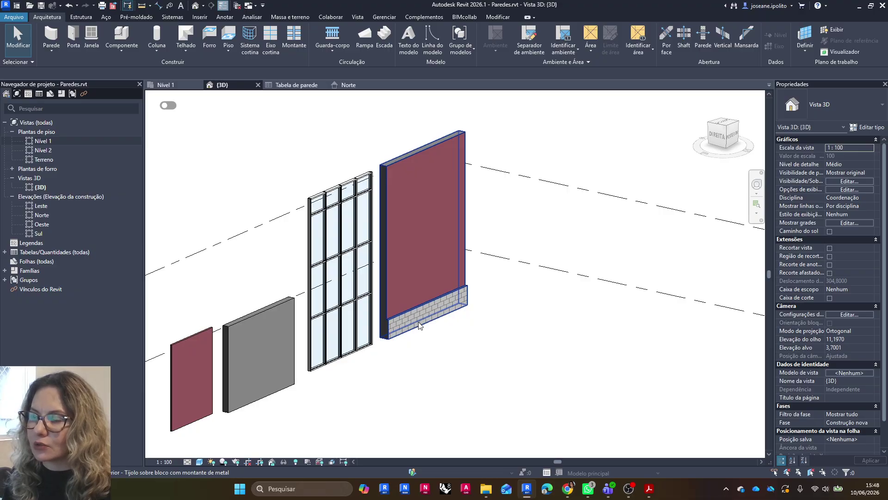
Step: Constrain the top of the stacked wall to Nível 2
click(403, 162)
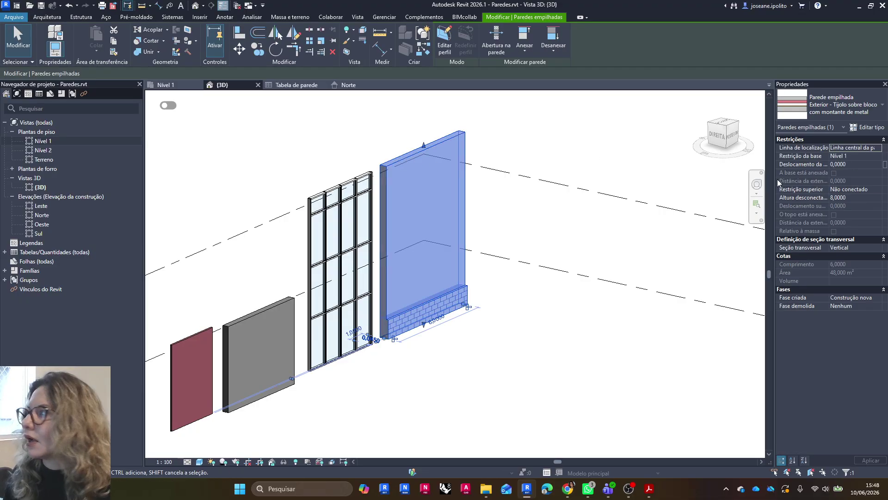
click(874, 189)
click(879, 189)
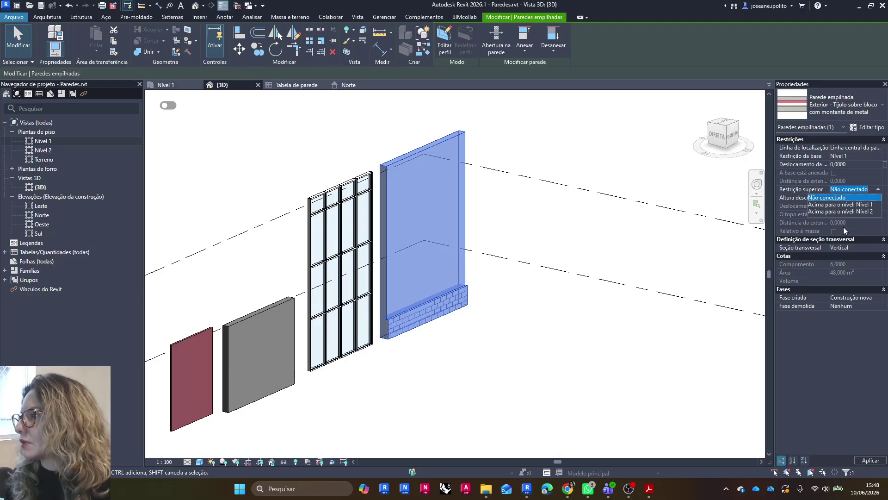
click(844, 212)
scroll(419, 287, up, 4)
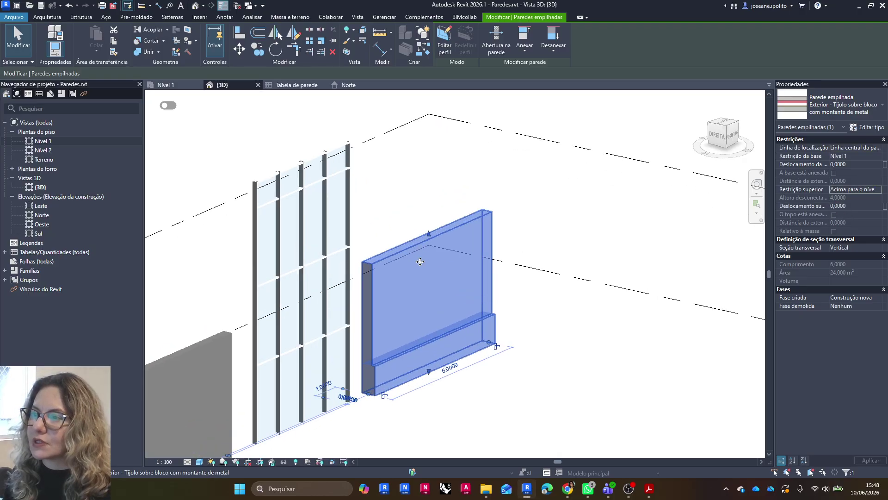
click(563, 311)
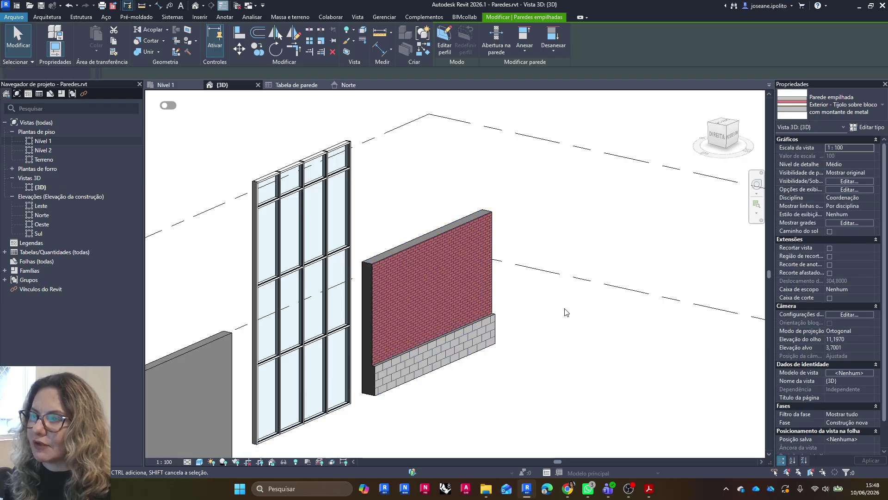
Step: Constrain the top of the Vitrine curtain wall to Nível 2 and compare the four walls in 3D
click(330, 159)
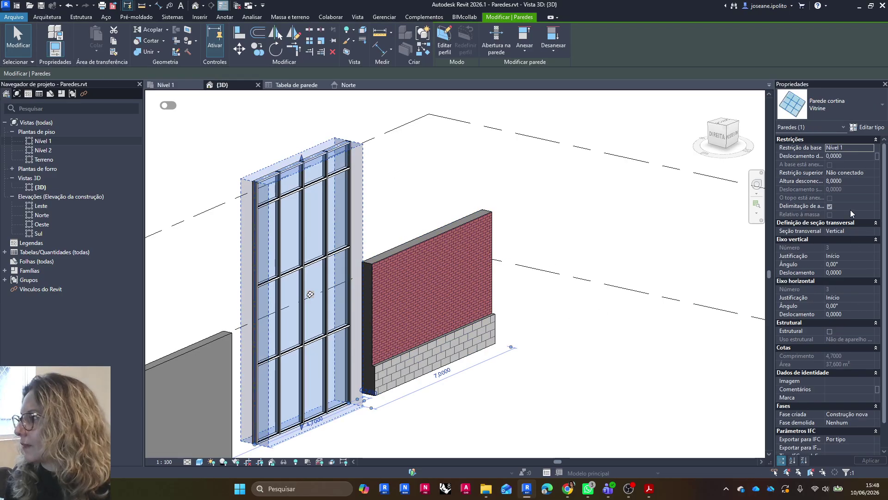
click(861, 172)
click(870, 172)
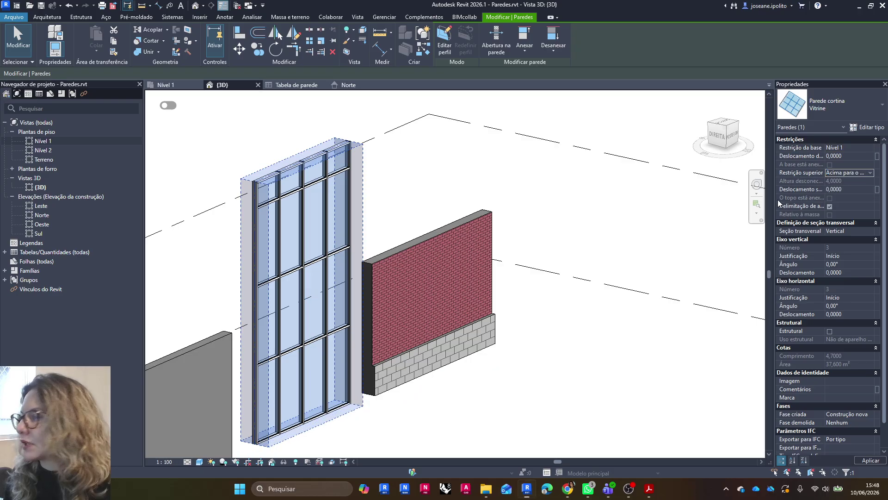
scroll(351, 256, down, 2)
click(426, 345)
middle_drag(335, 368, 460, 328)
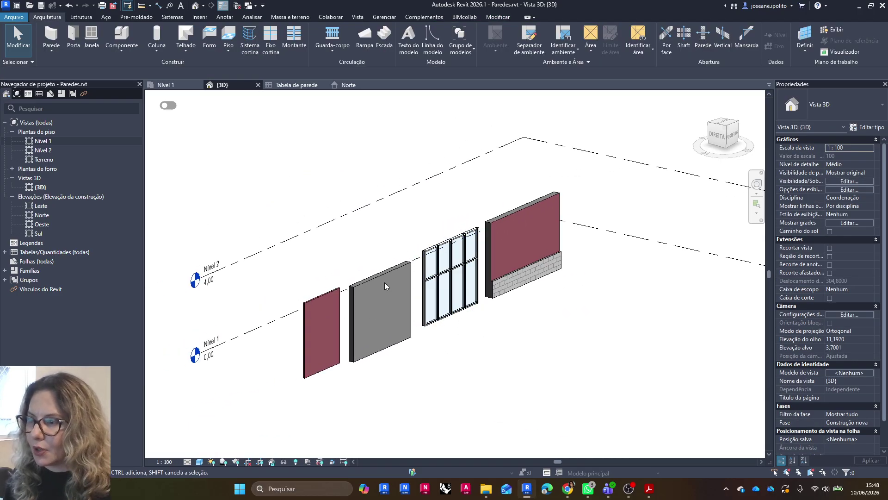
scroll(463, 287, up, 2)
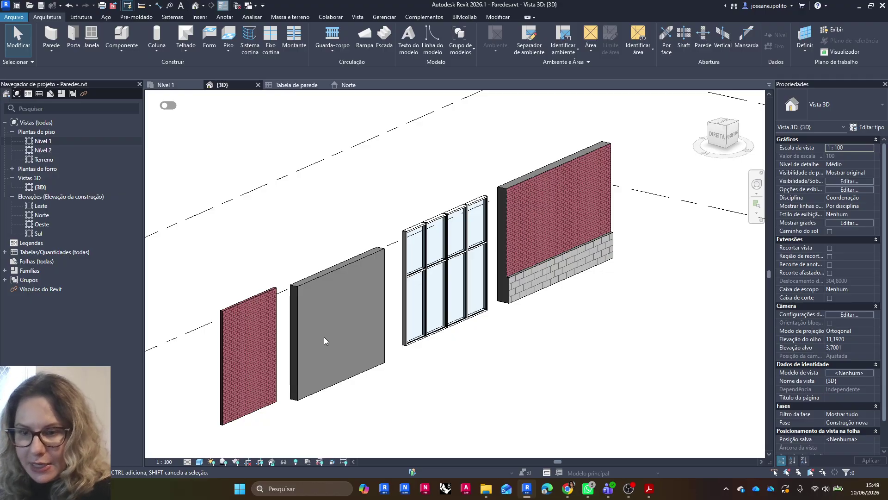
scroll(324, 340, down, 5)
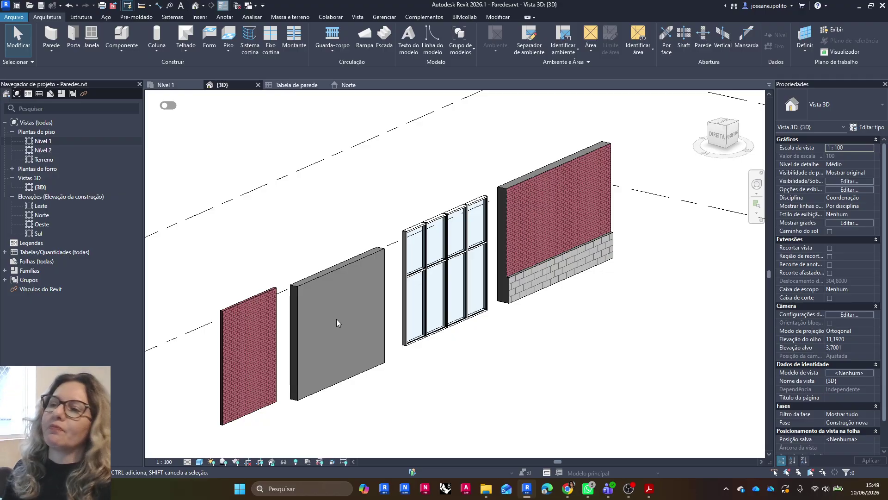
Step: Delete all the walls from the Nível 1 floor plan
double_click(46, 141)
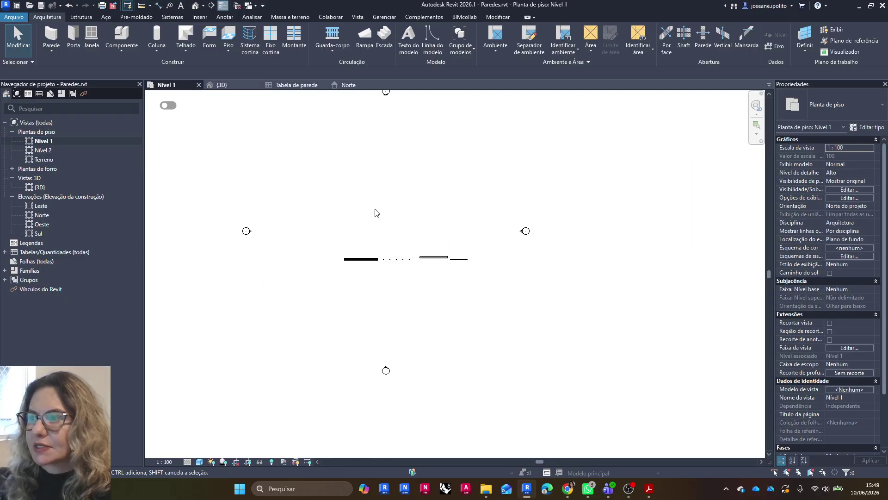
scroll(341, 247, up, 1)
drag(329, 228, 496, 292)
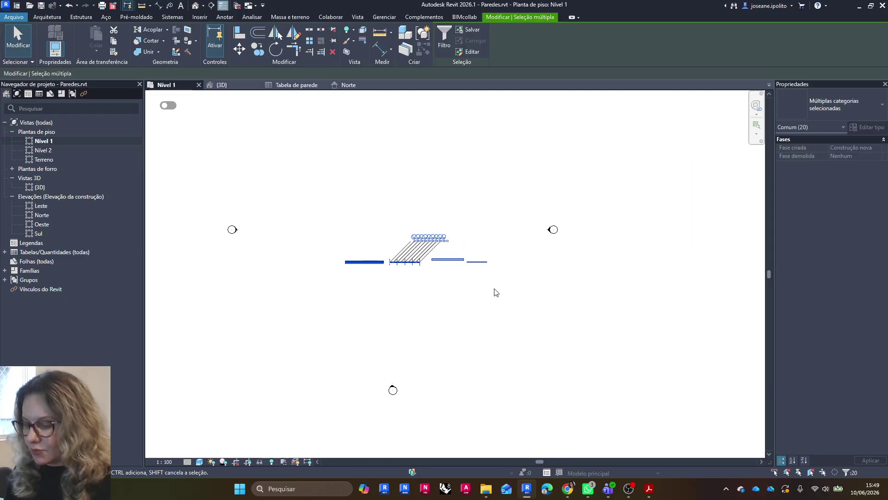
key(Delete)
middle_drag(427, 164, 430, 216)
Step: Set the type for new walls to the basic wall CW 102-50-100p
click(51, 35)
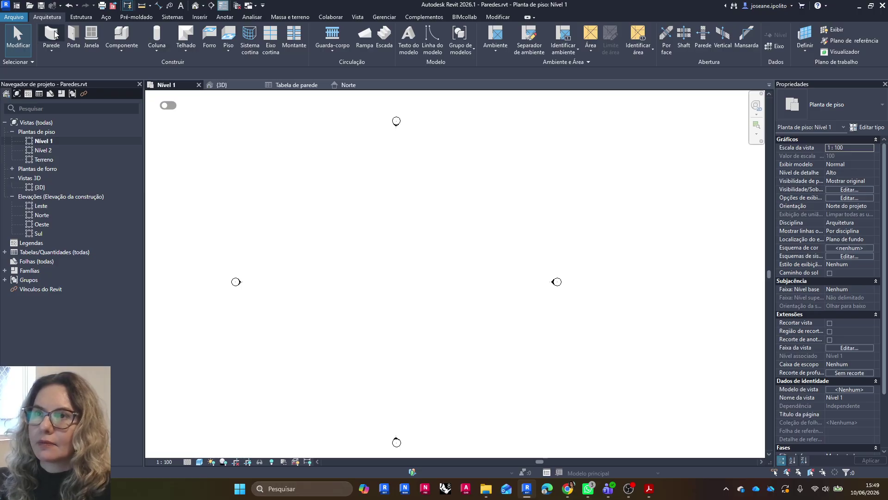
click(817, 111)
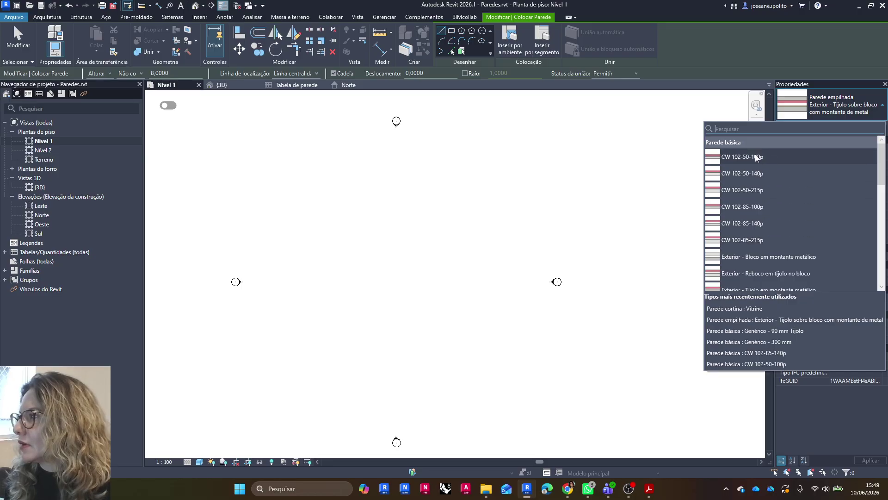
click(754, 156)
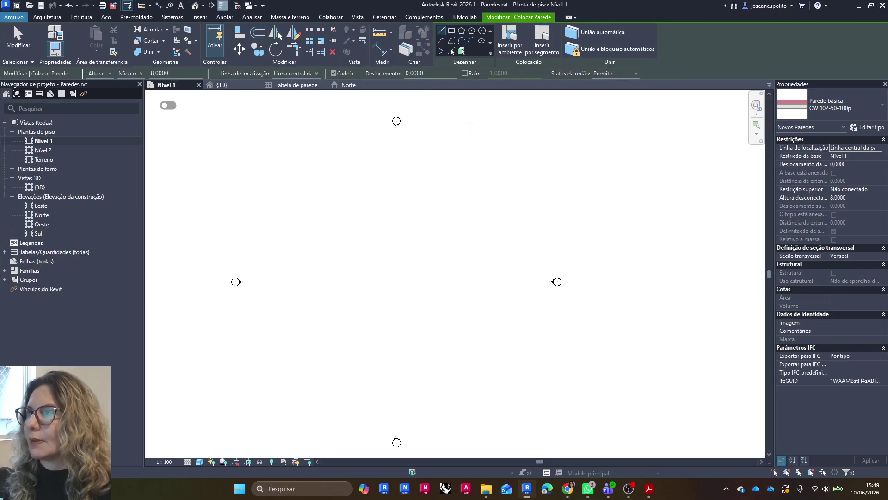
key(Escape)
Step: Draw a rectangle of CW 102-50-100p walls about 22 by 14 m on the Nível 1 plan, and delete it
click(51, 36)
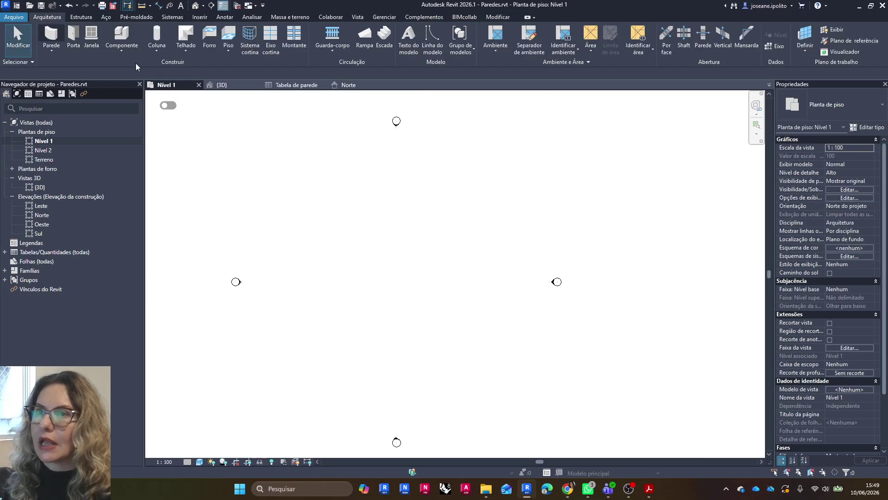
click(450, 31)
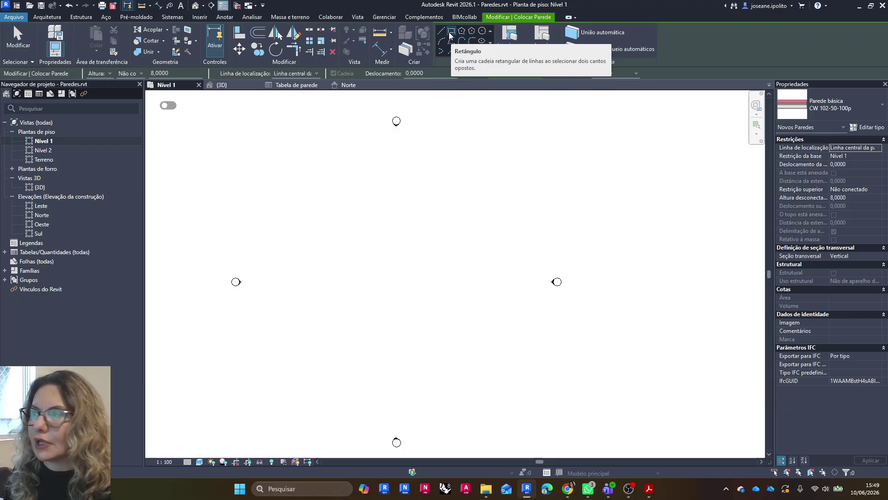
click(349, 216)
click(491, 304)
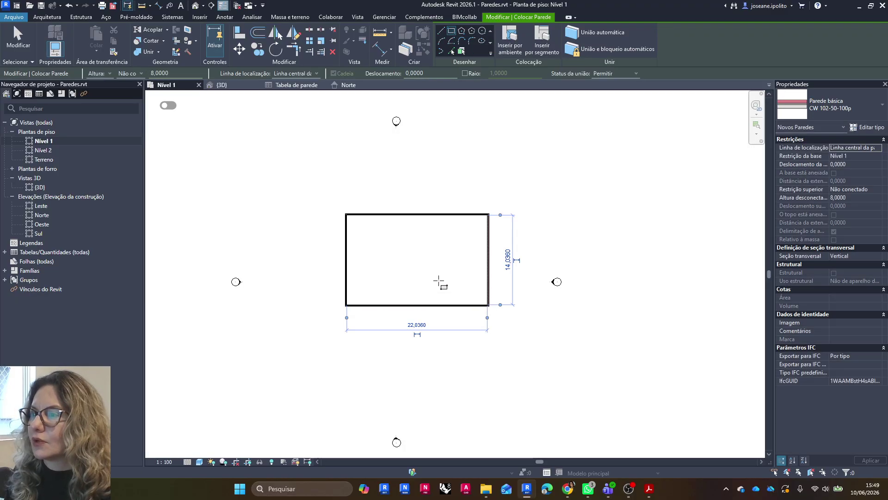
scroll(391, 256, up, 2)
key(Escape)
key(Escape)
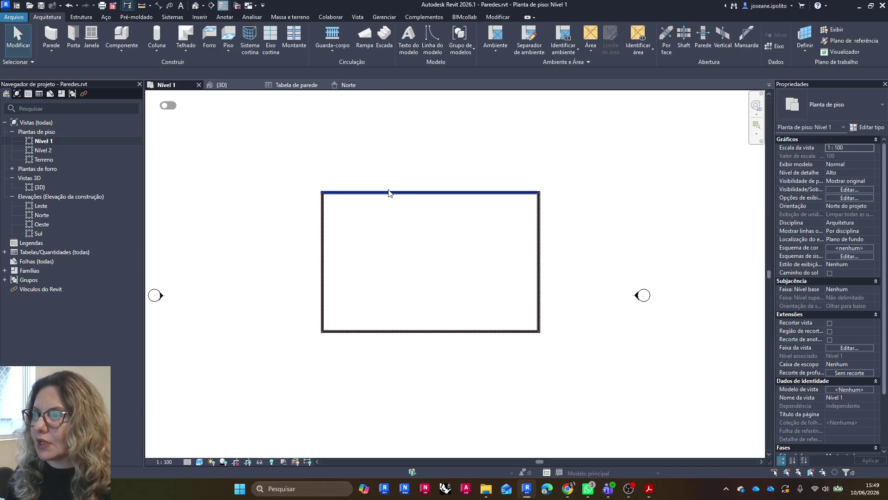
drag(302, 168, 541, 351)
key(Delete)
Step: Set new CW 102-50-100p walls to reach up to Nível 2, with the location line at Face de acabamento: Externa
click(57, 35)
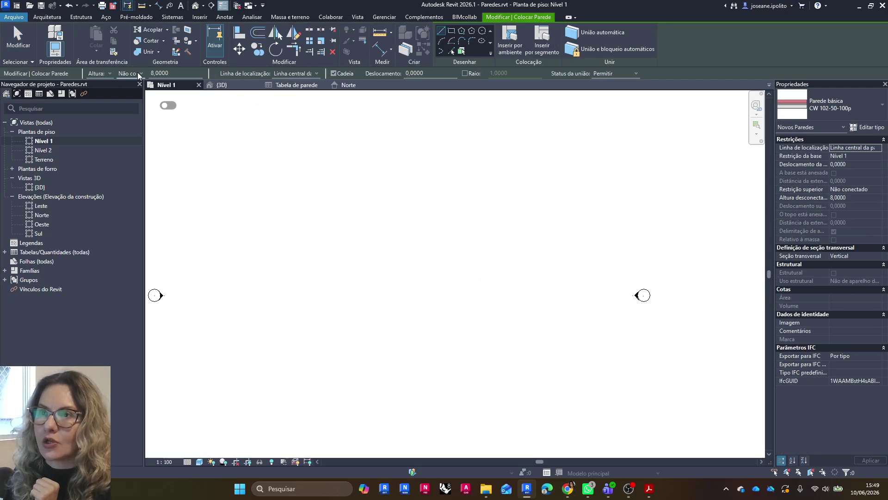
click(139, 73)
click(130, 91)
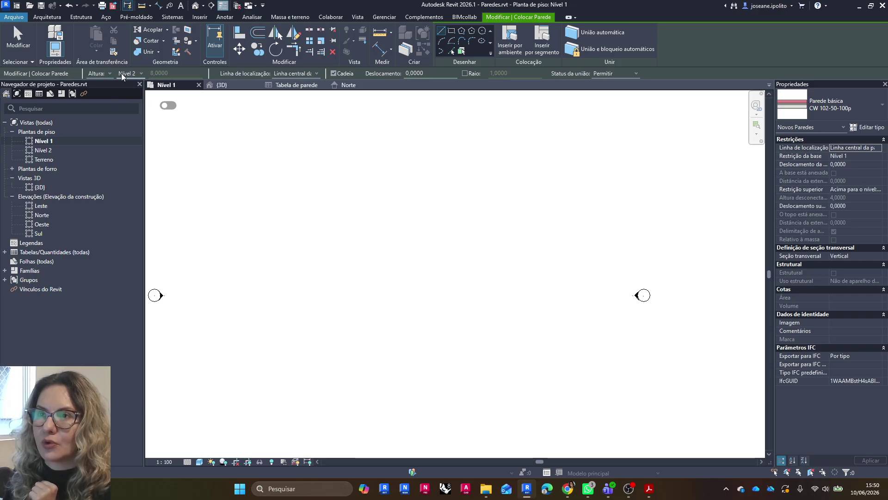
click(318, 73)
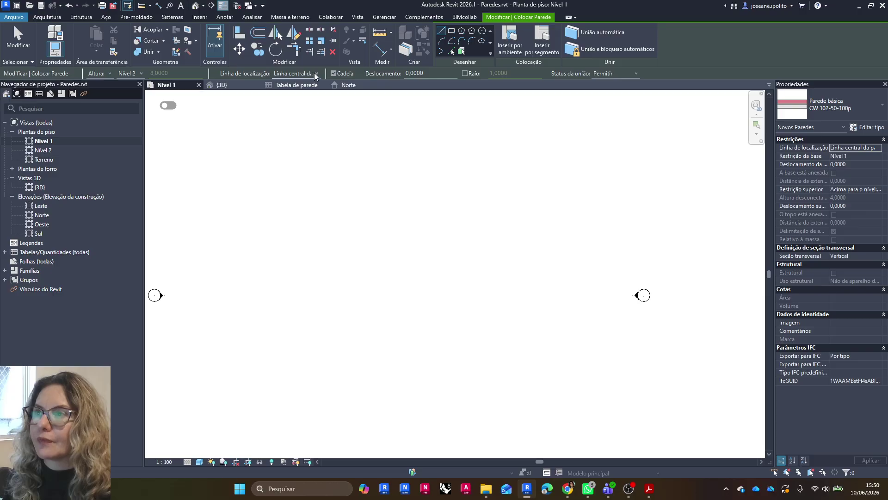
click(317, 73)
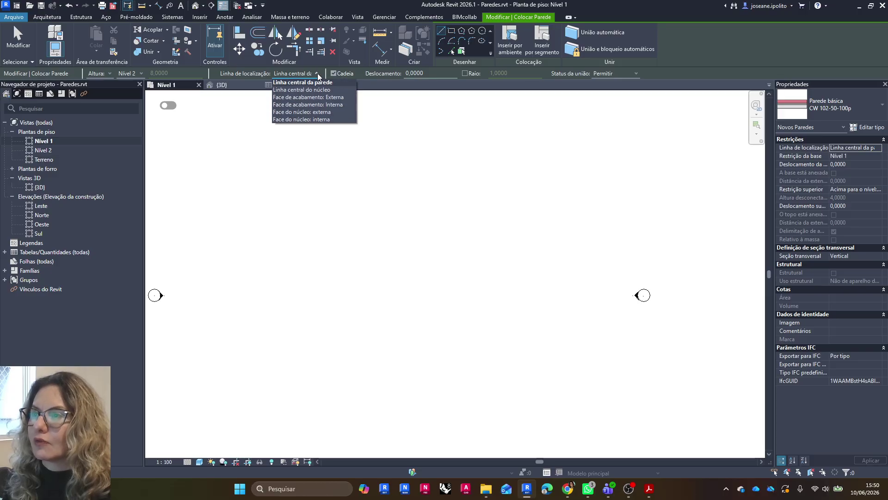
click(321, 97)
click(331, 211)
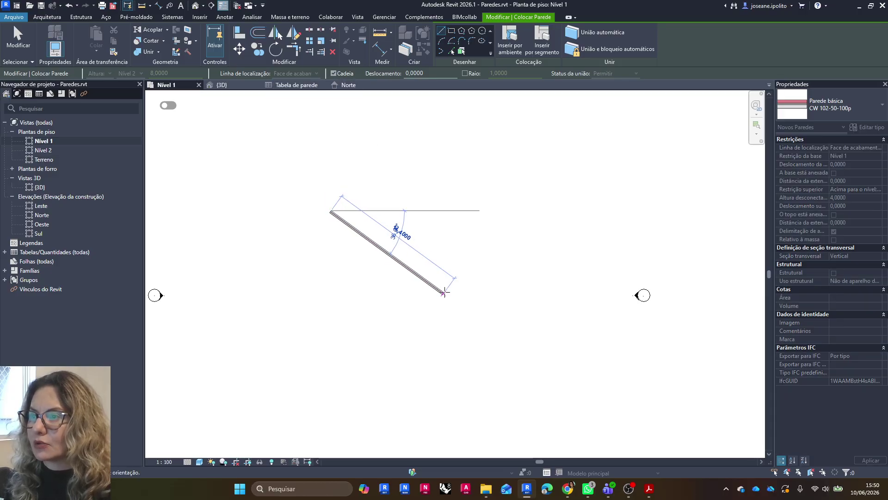
key(Escape)
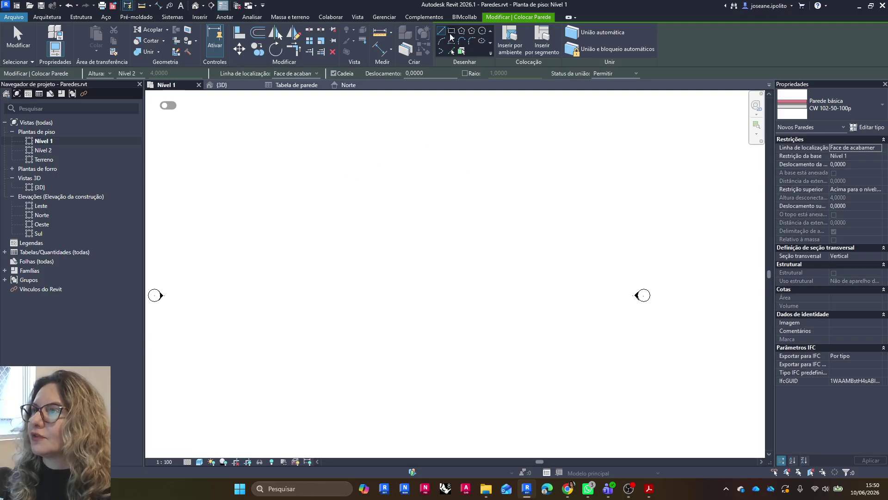
click(451, 30)
key(Escape)
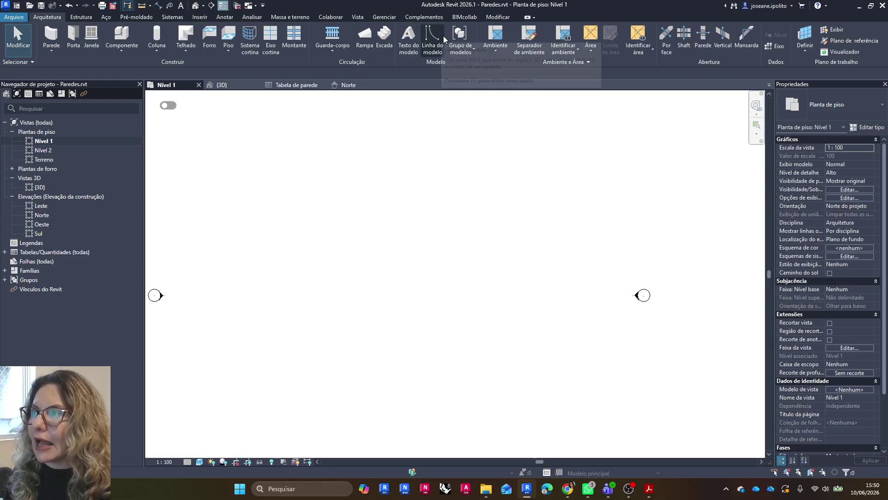
Step: Draw three chained walls on the Nível 1 plan: 5 m to the right, 2.5 m down and 3 m to the right
key(w)
key(a)
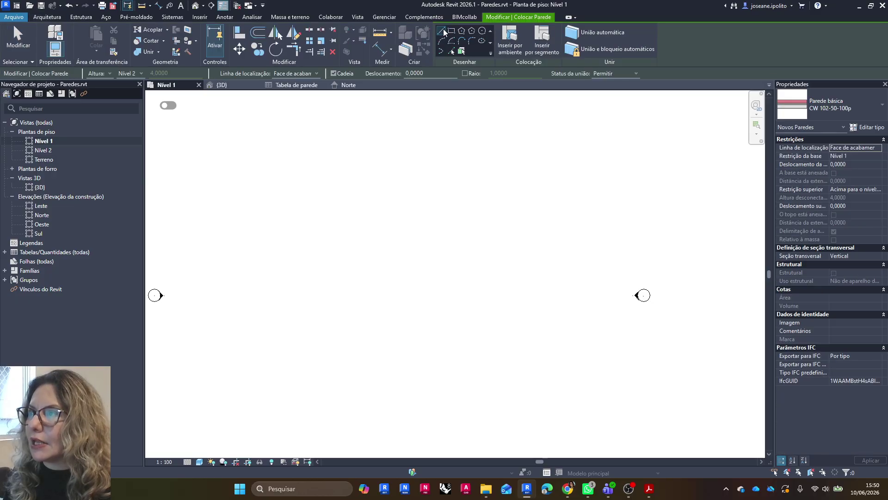
click(342, 218)
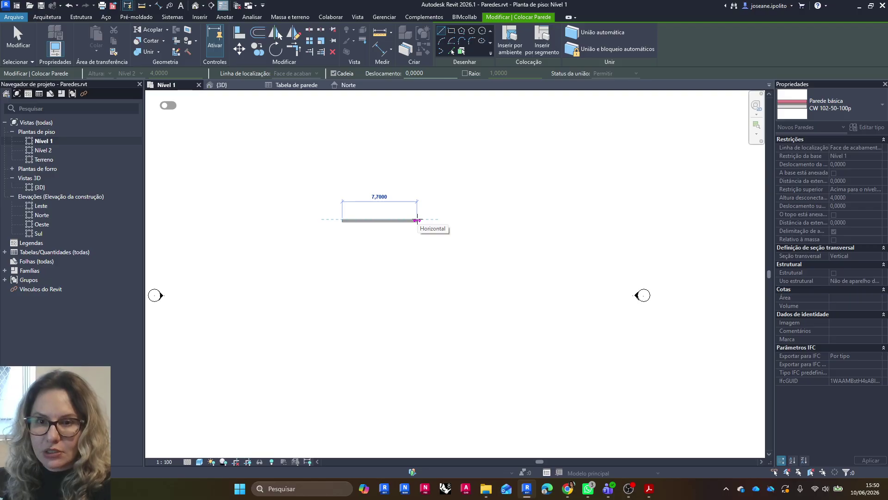
text(5)
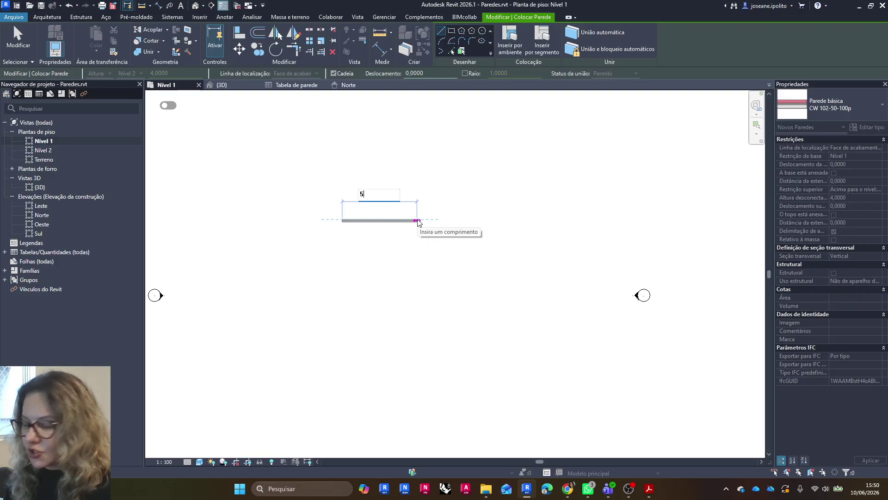
key(Return)
scroll(402, 251, up, 3)
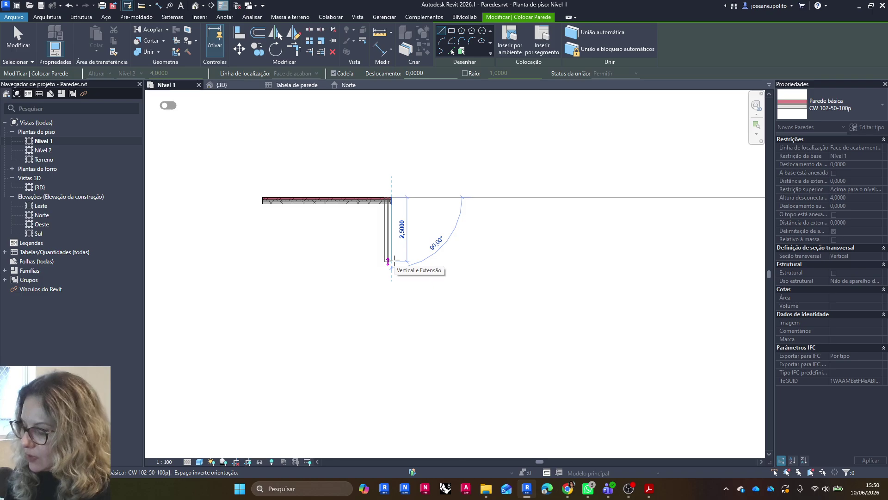
text(2.5)
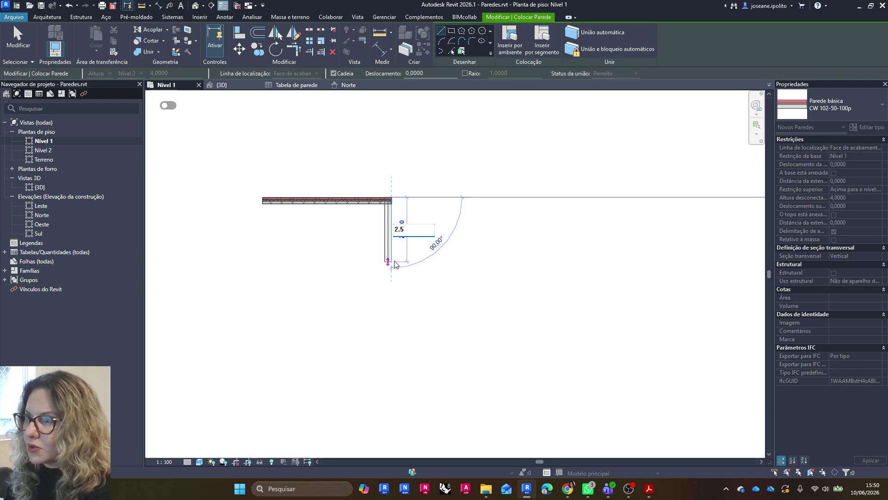
key(Return)
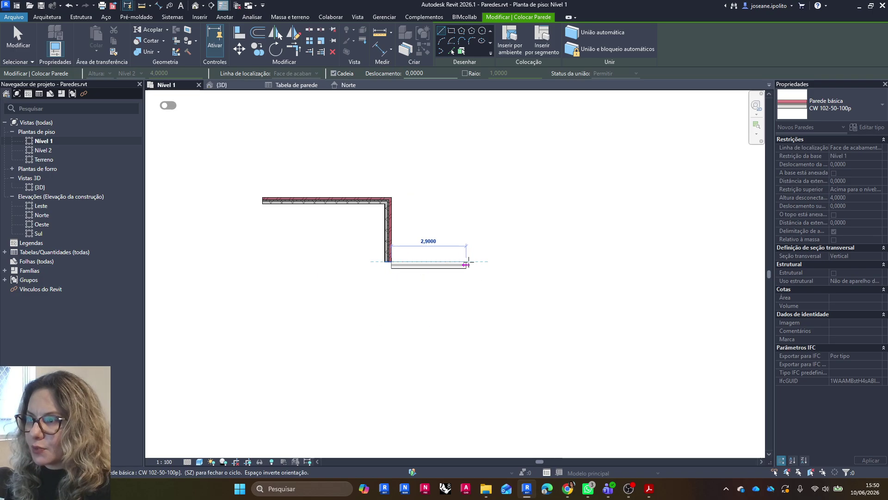
text(3)
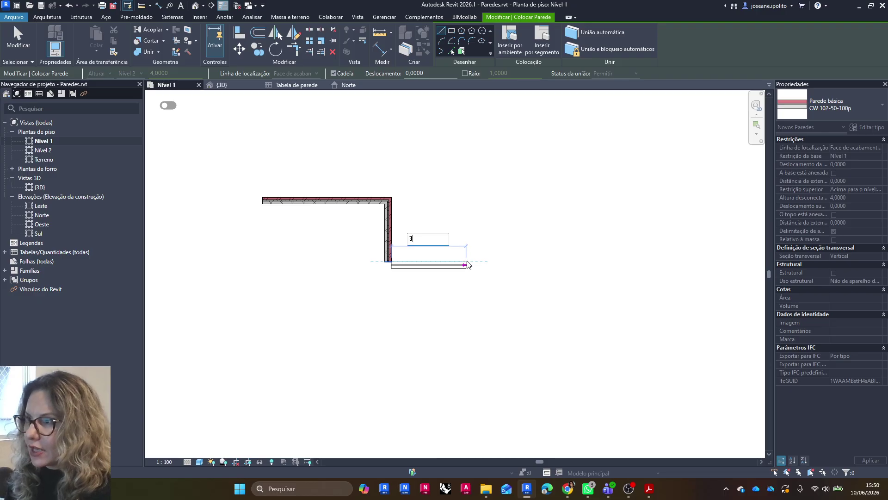
key(Return)
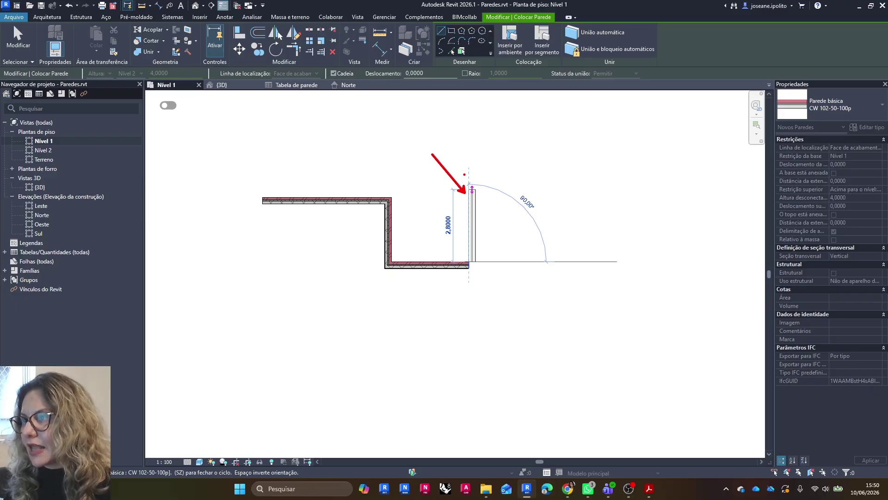
Step: Close the outline with a wall up to the first wall's line, about 3 m right, about 8 m down, and back around to the start
shift+drag(466, 162, 466, 253)
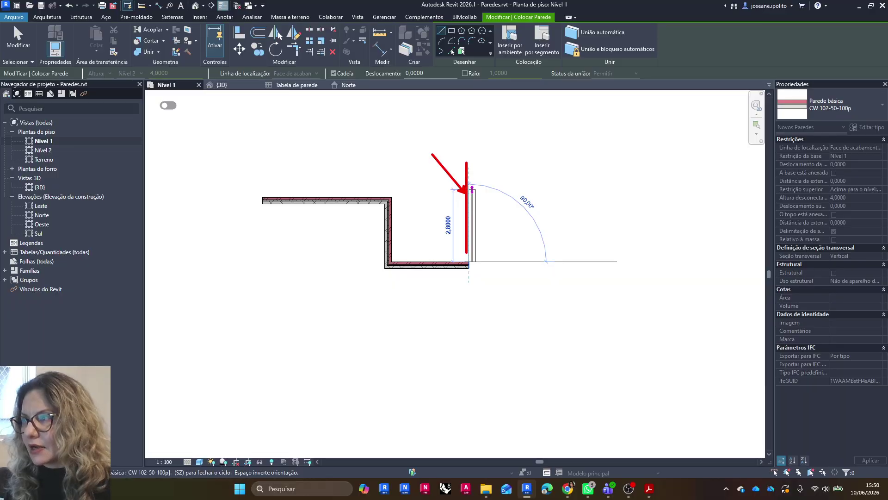
key(Escape)
click(469, 197)
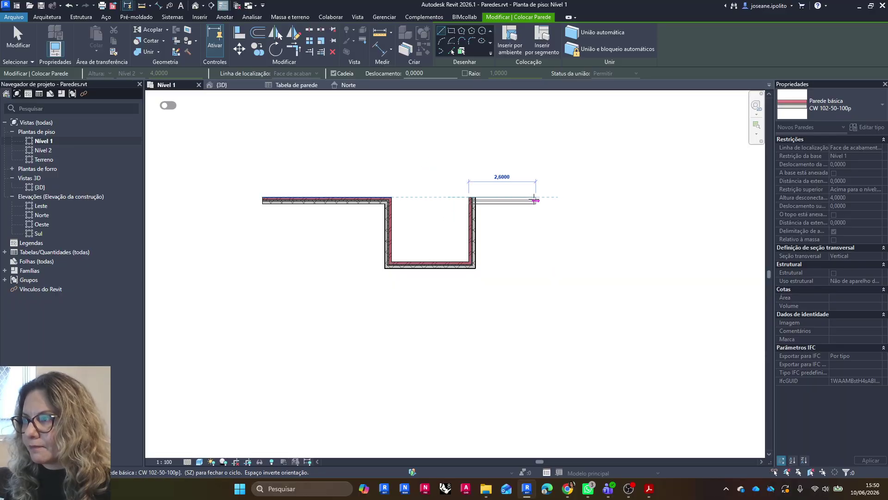
click(546, 199)
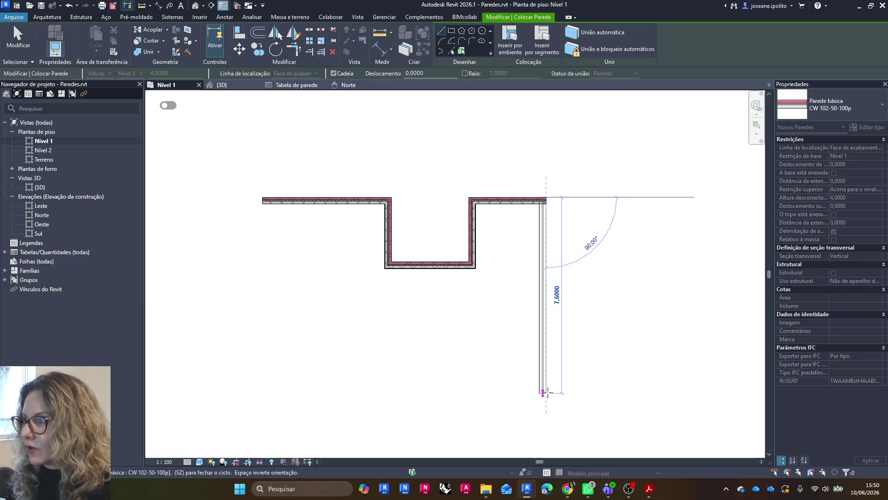
click(545, 401)
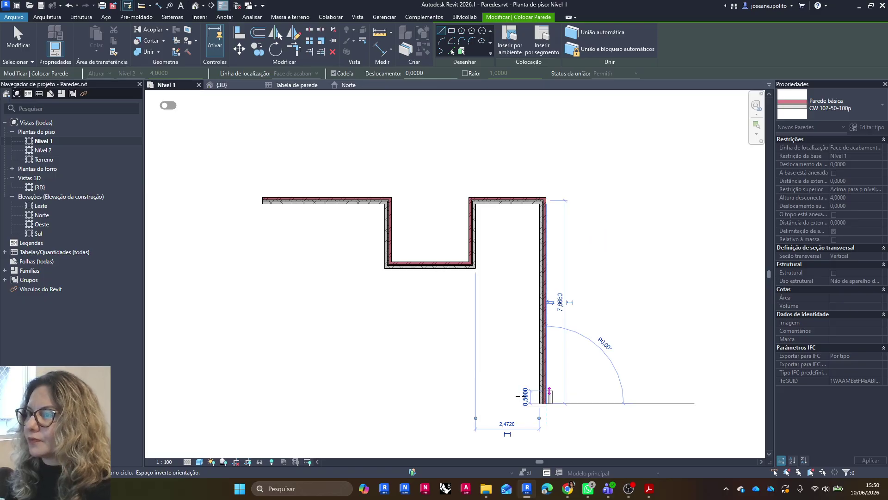
click(262, 403)
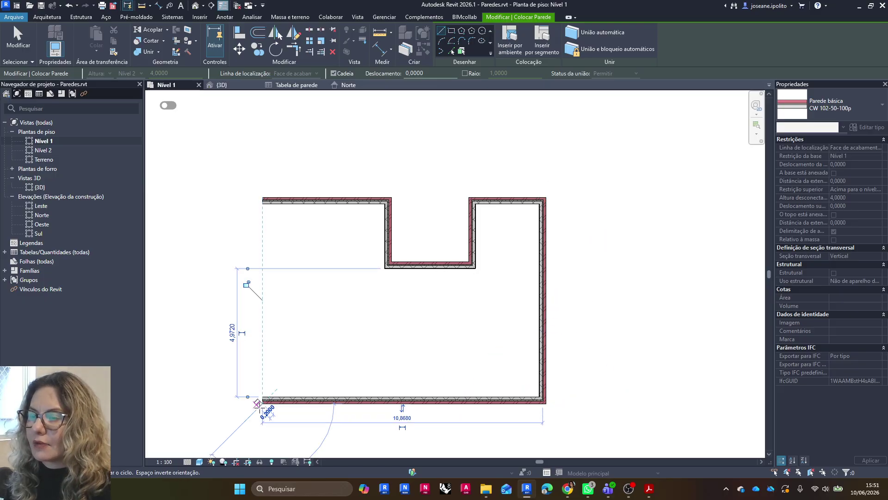
click(263, 198)
key(Escape)
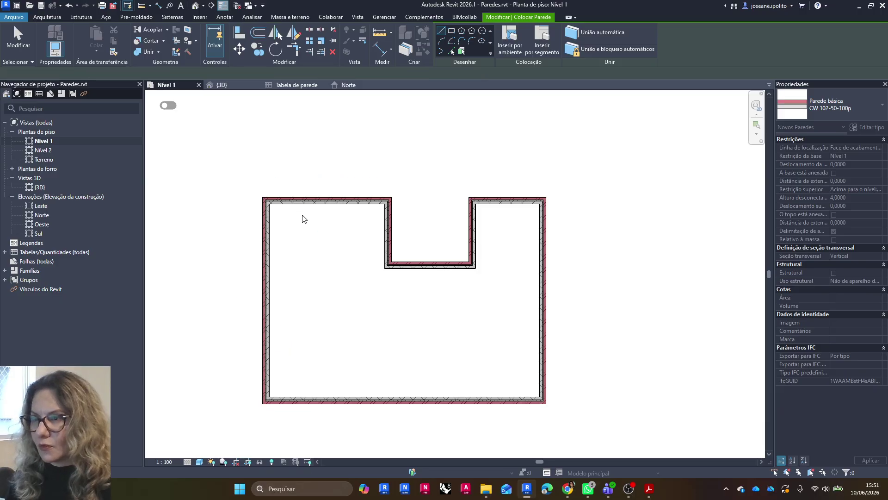
key(Escape)
Step: Inspect the left wall of the recess and the side its exterior finish faces
middle_drag(446, 321, 471, 293)
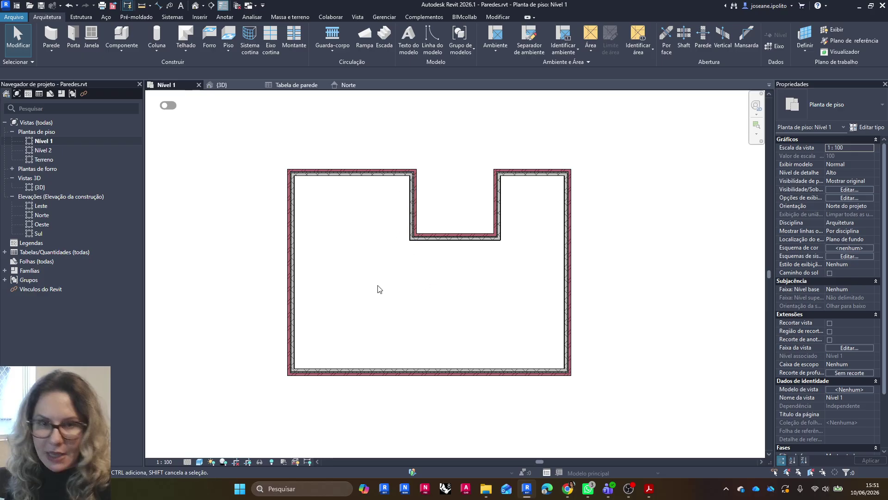
click(413, 183)
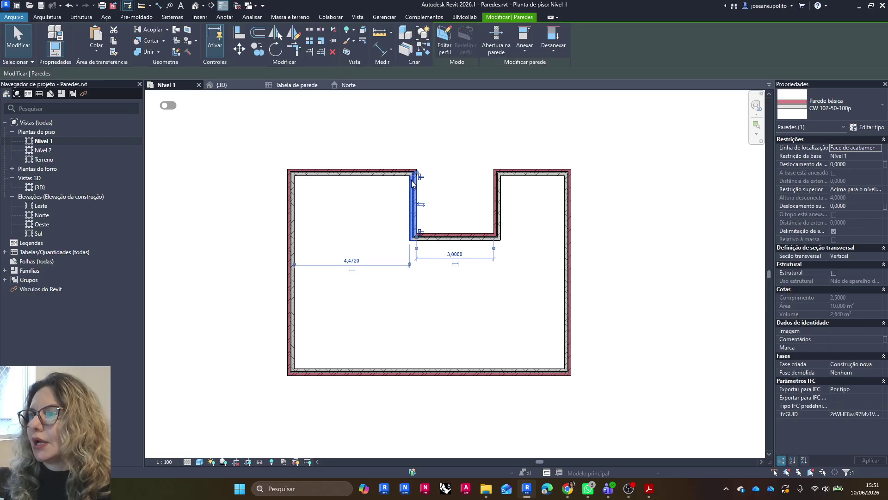
scroll(413, 183, up, 2)
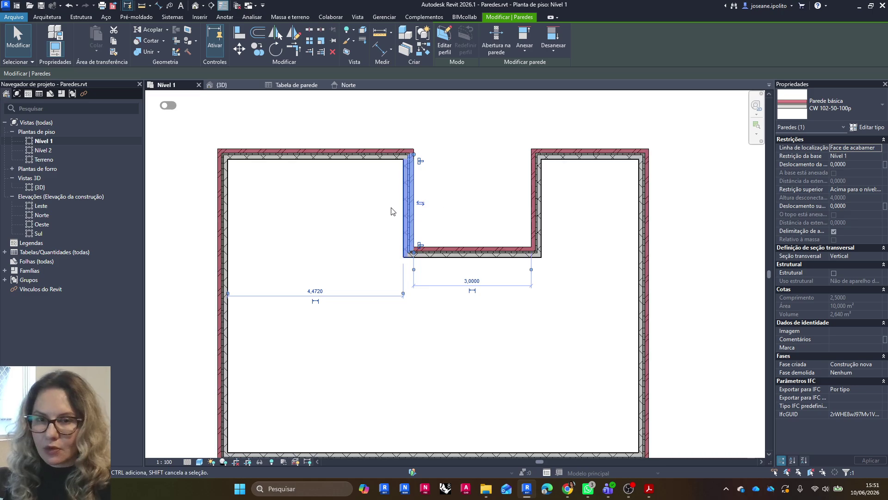
scroll(436, 197, down, 2)
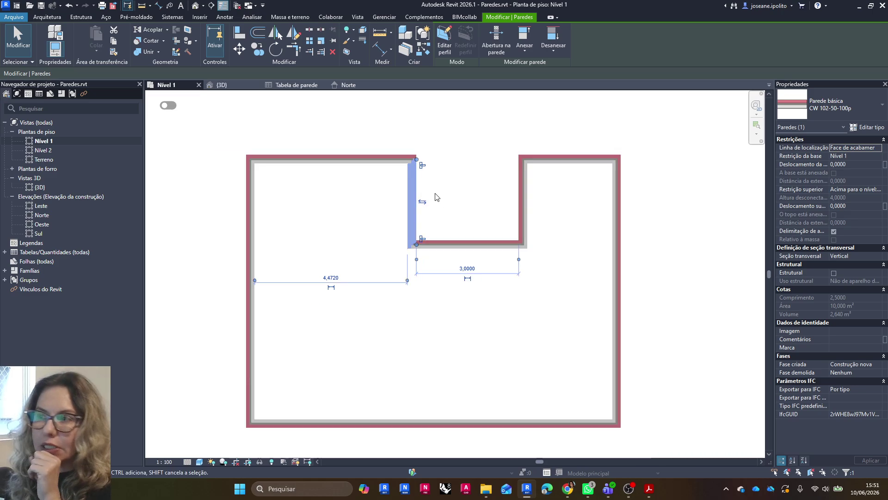
key(Escape)
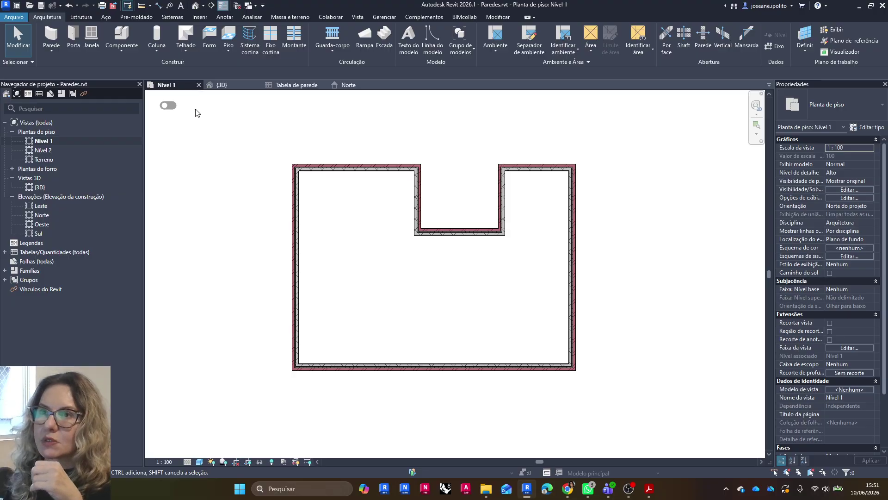
Step: Draw a vertical grid line along the outer face of the outline's left wall, extending above the upper wall
click(782, 44)
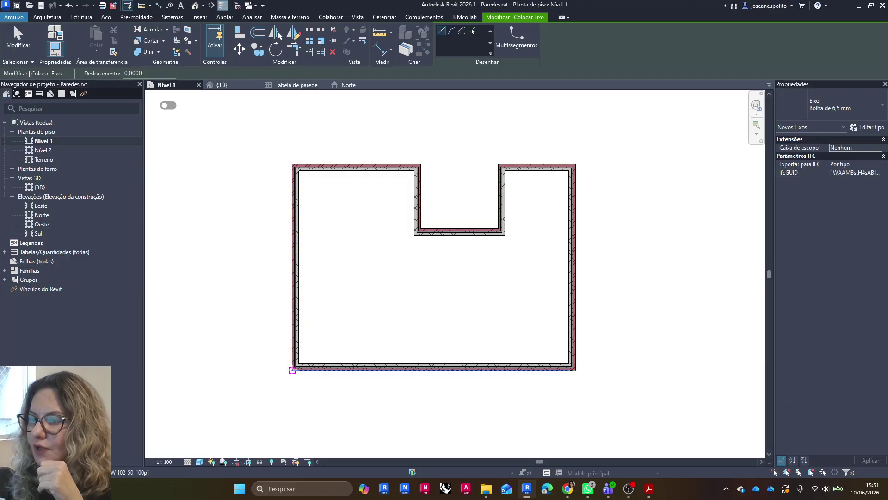
click(292, 370)
click(292, 126)
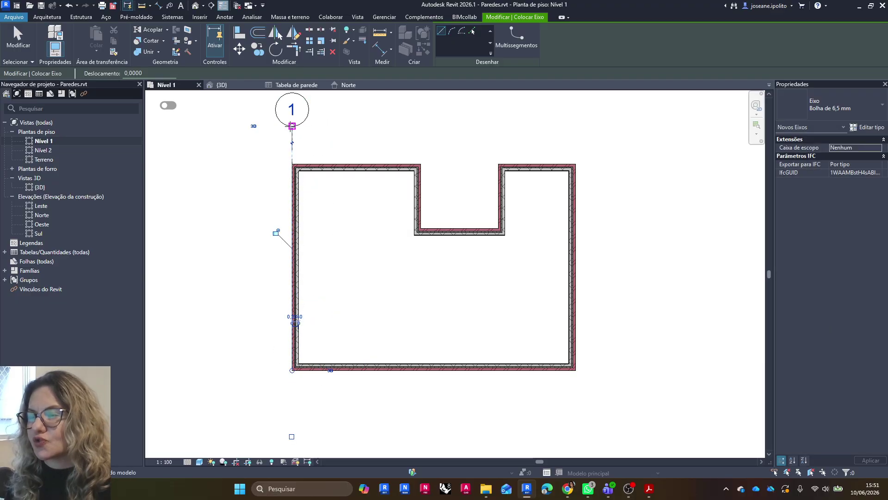
key(Escape)
key(Escape)
Step: Check how the left wall's outer finish face aligns with the grid line
scroll(293, 166, up, 5)
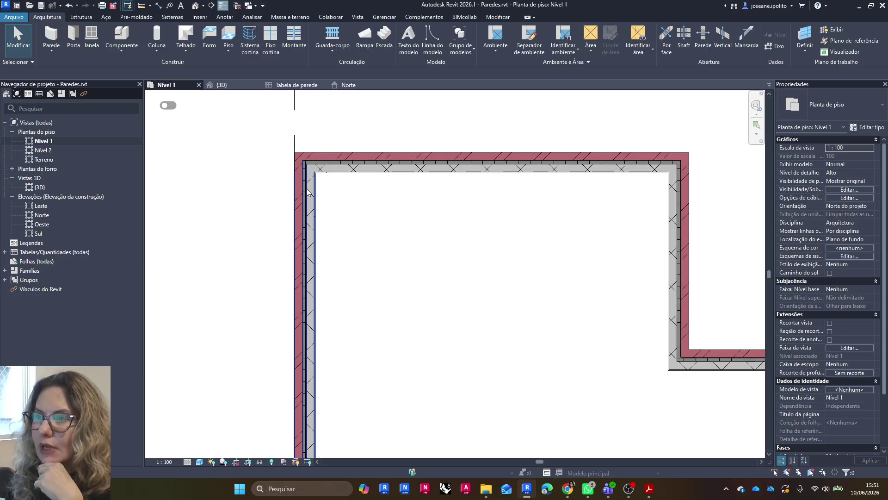
click(307, 192)
scroll(354, 242, down, 4)
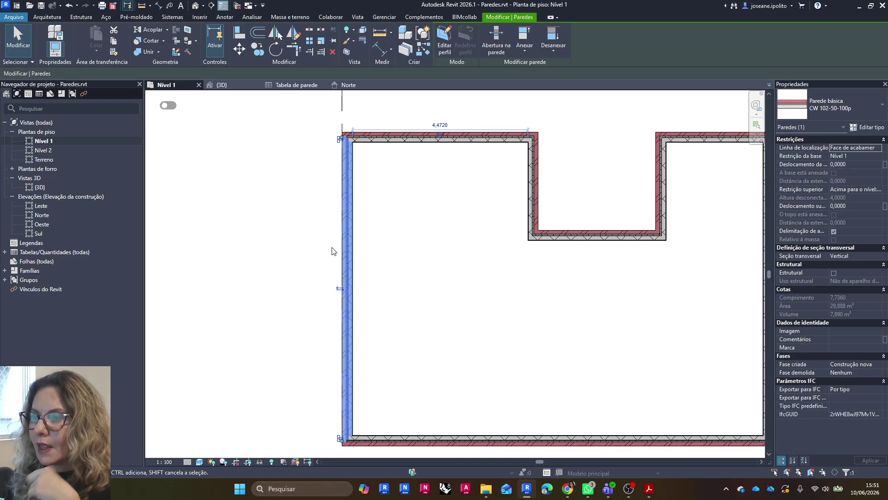
scroll(338, 259, down, 1)
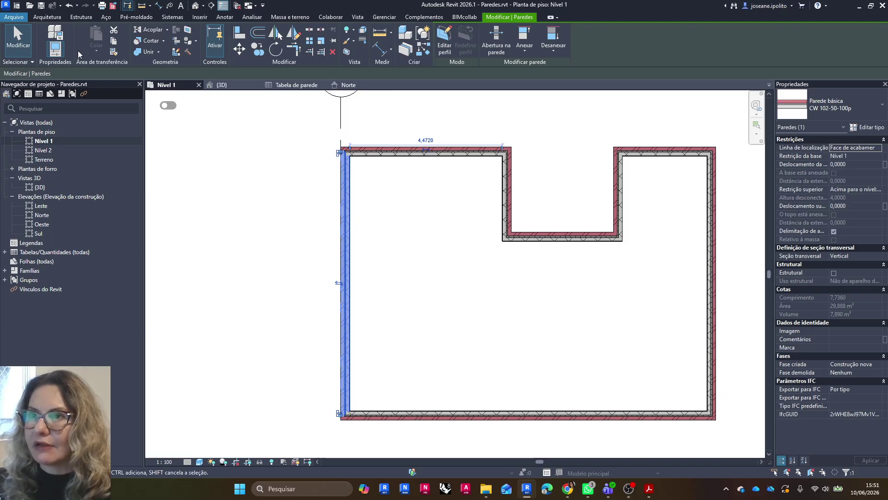
key(Escape)
Step: Review the location line options available for new walls
click(52, 33)
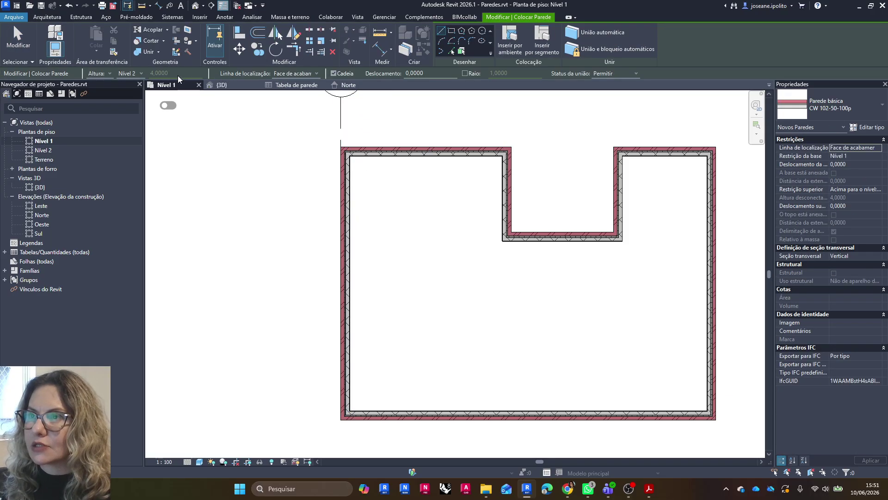
click(315, 73)
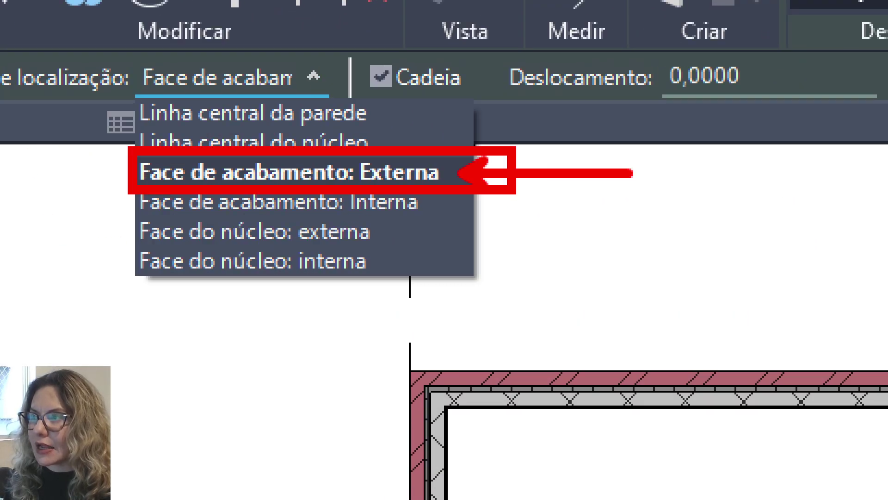
key(Escape)
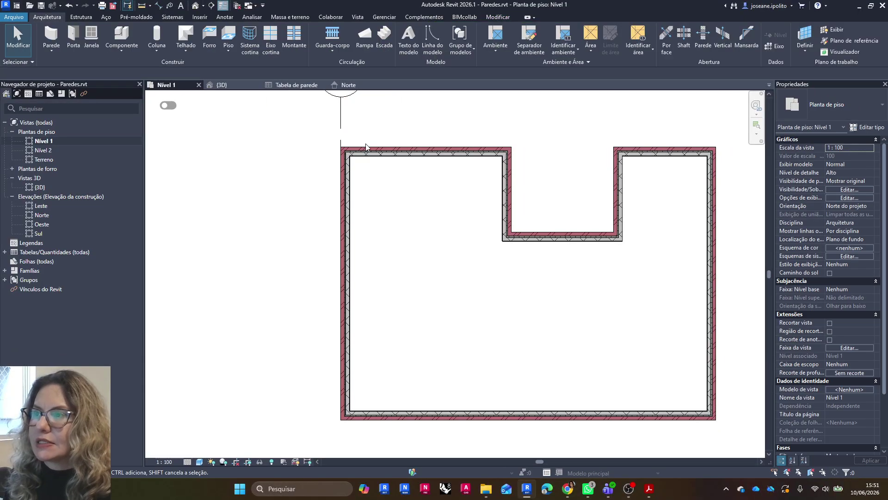
Step: Flip the outline's left wall about its exterior finish face at grid line 1
click(350, 177)
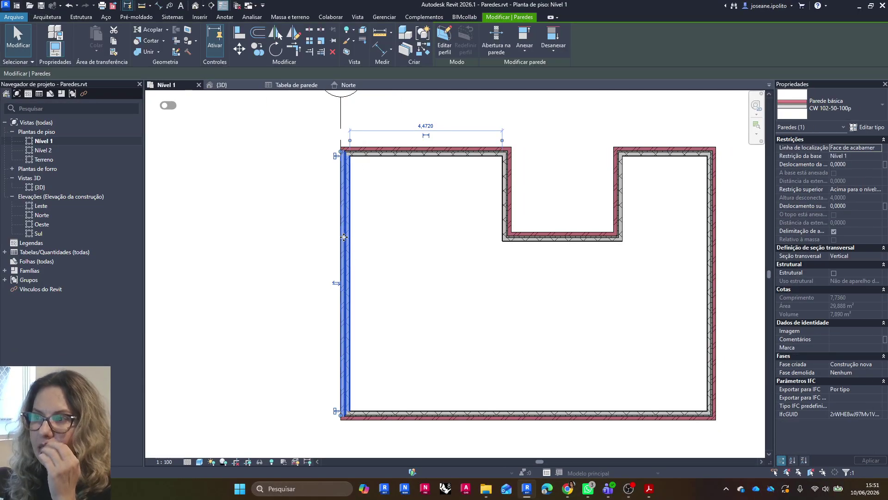
key(Escape)
scroll(340, 259, up, 3)
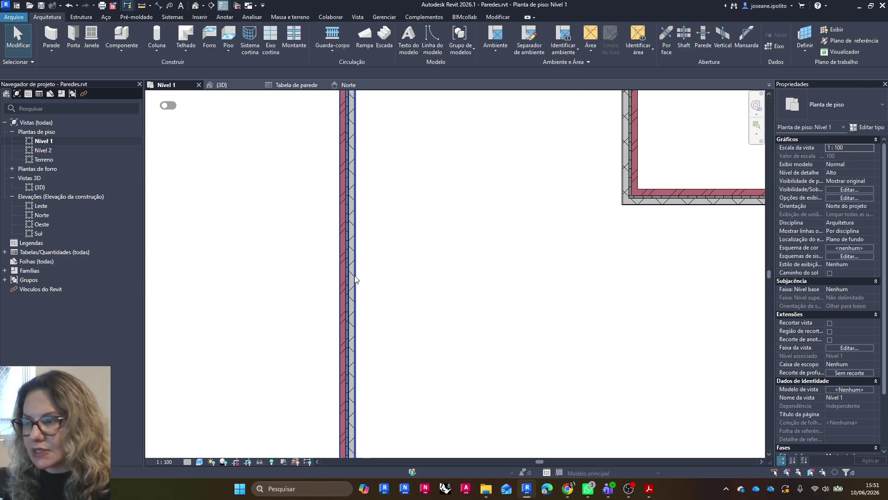
scroll(354, 276, down, 3)
click(354, 276)
scroll(342, 278, up, 3)
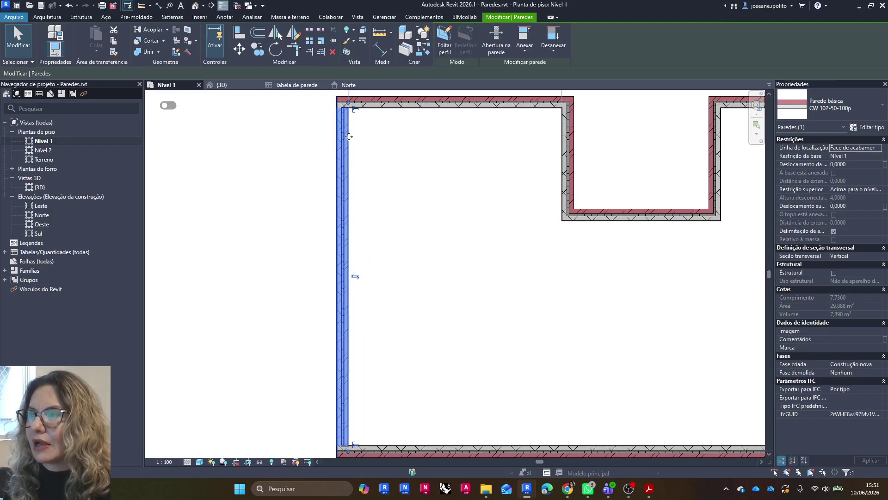
Step: Flip the left wall back and forth to compare its sides with grid line 1, ending with the exterior finish outward
scroll(351, 189, down, 3)
scroll(340, 368, up, 3)
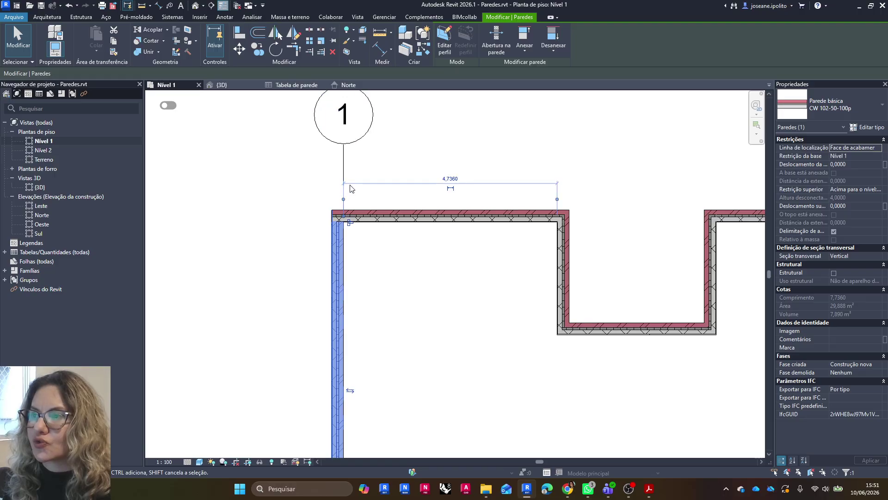
click(350, 390)
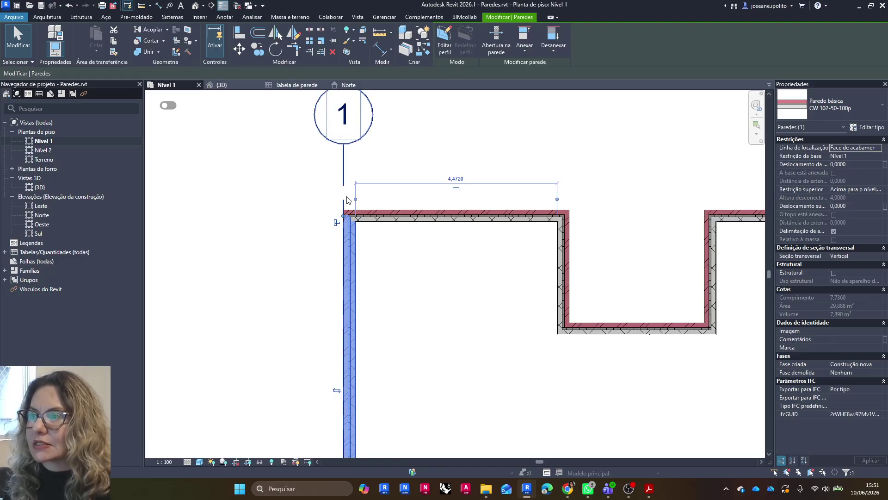
click(337, 389)
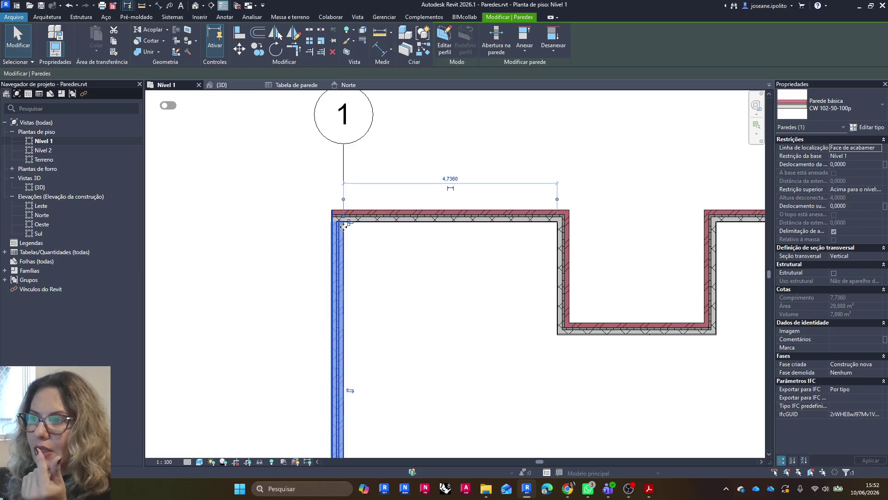
click(350, 390)
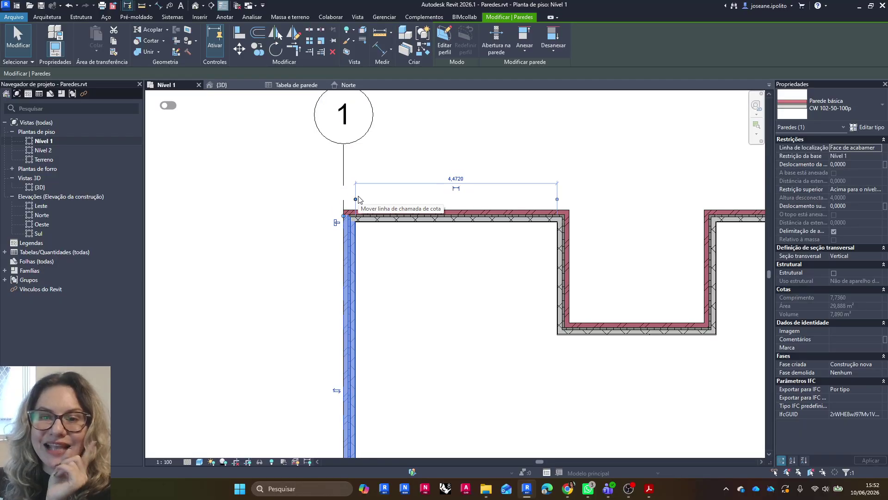
scroll(265, 192, down, 3)
key(Escape)
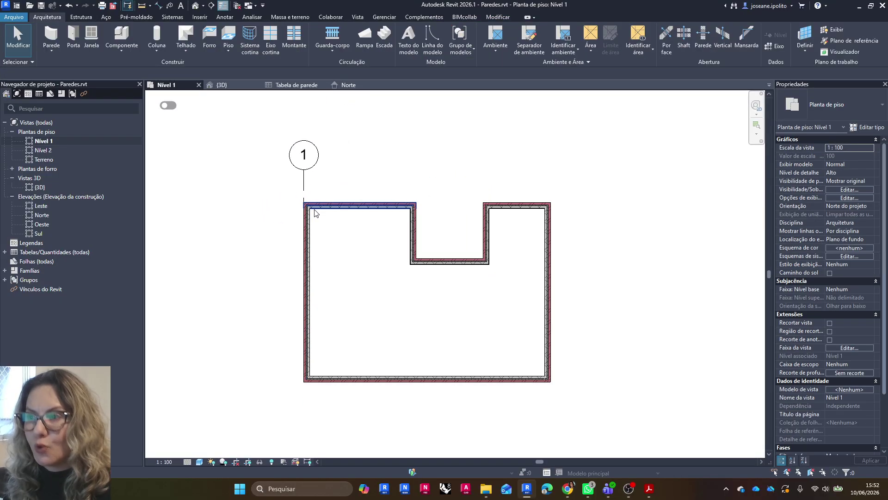
Step: Place an aligned dimension string above the outline, from the left wall's inner face through both faces of the recess walls and right wall
scroll(316, 213, up, 2)
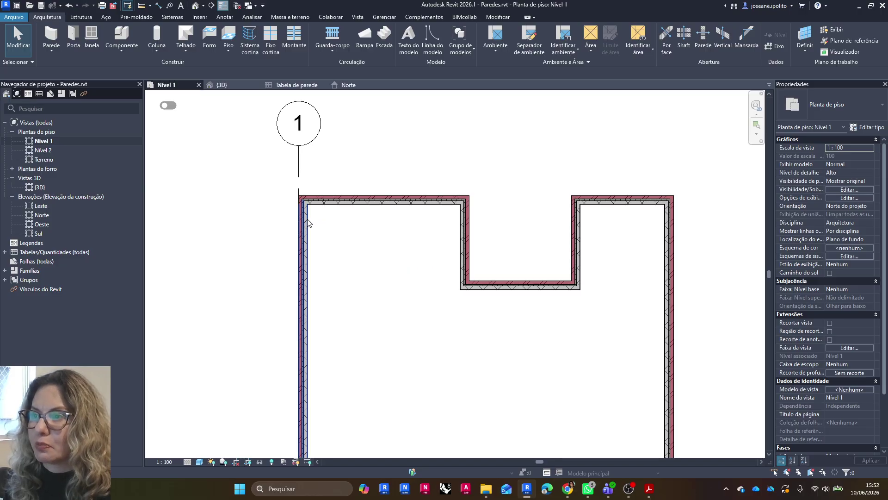
key(d)
key(i)
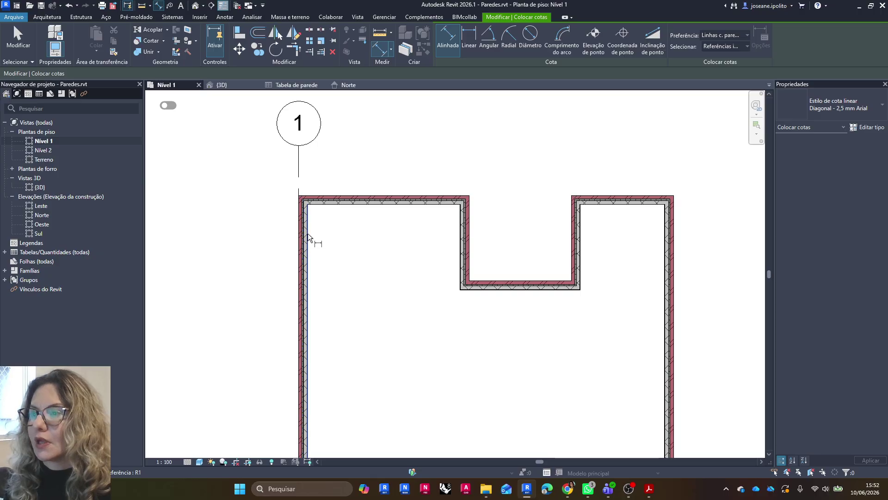
click(308, 235)
click(460, 245)
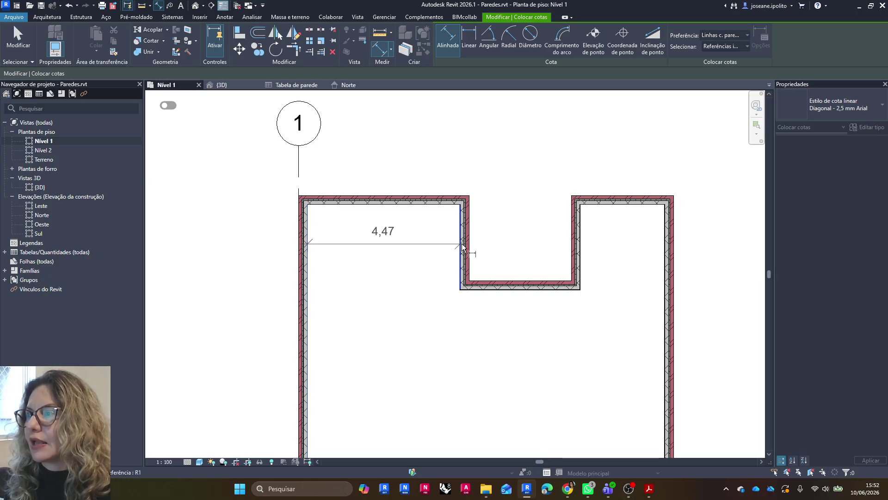
click(469, 249)
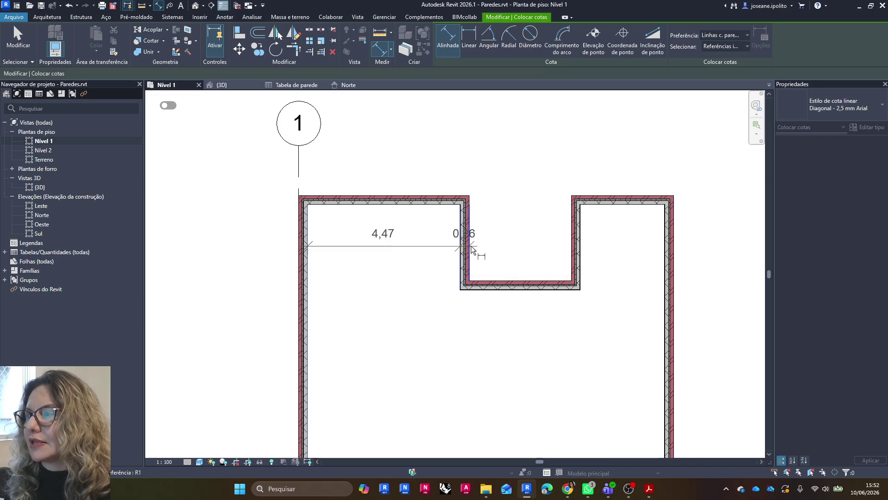
click(581, 253)
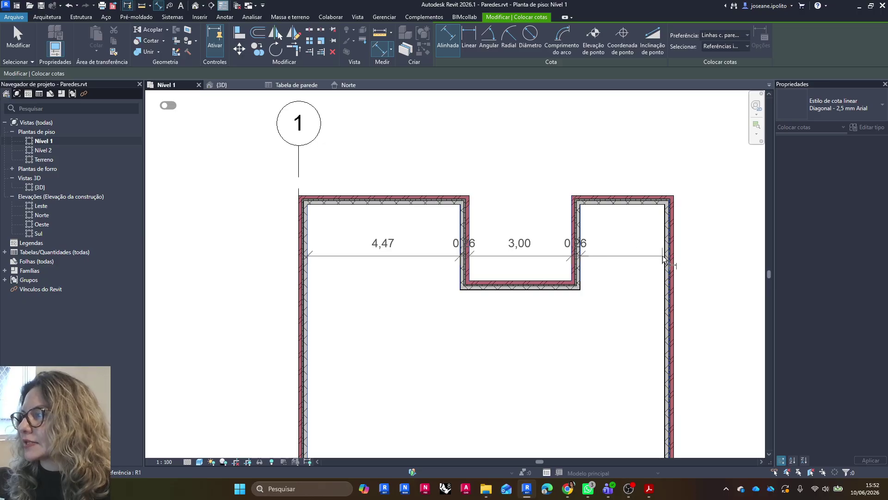
click(671, 257)
click(676, 256)
click(665, 157)
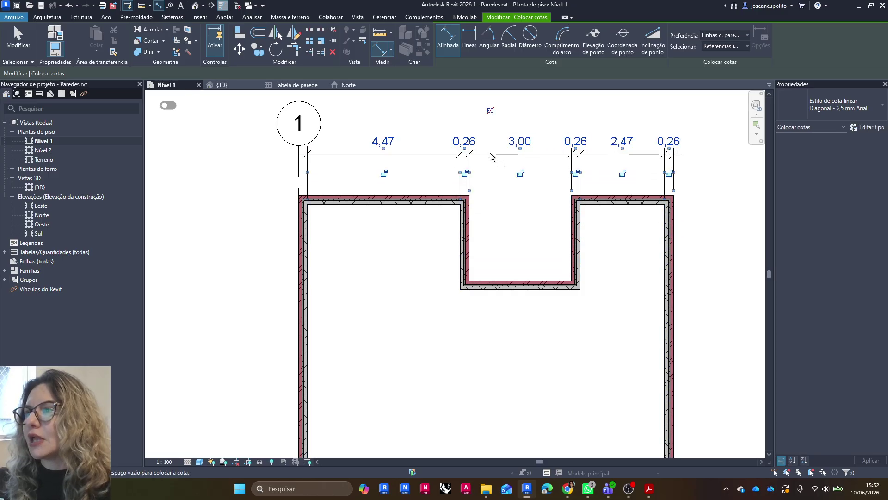
key(Escape)
key(Escape)
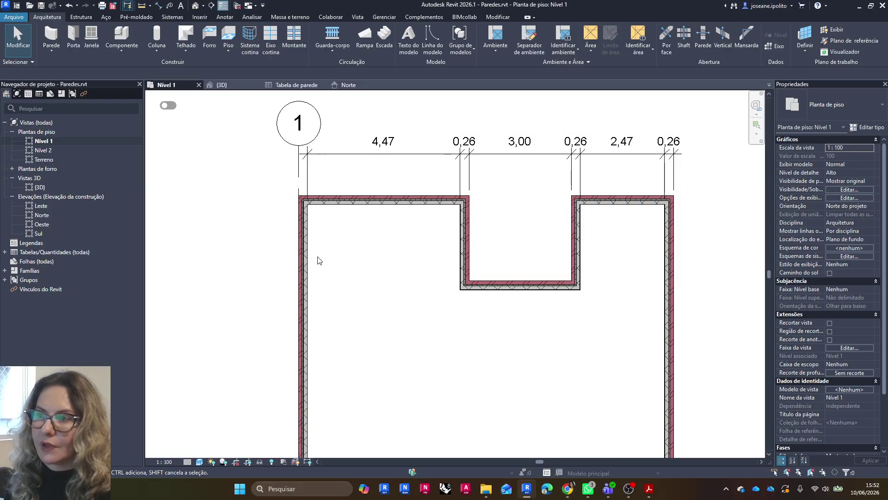
Step: Flip the left wall to test its effect on the dimension string, and restore its original orientation
click(303, 277)
click(294, 333)
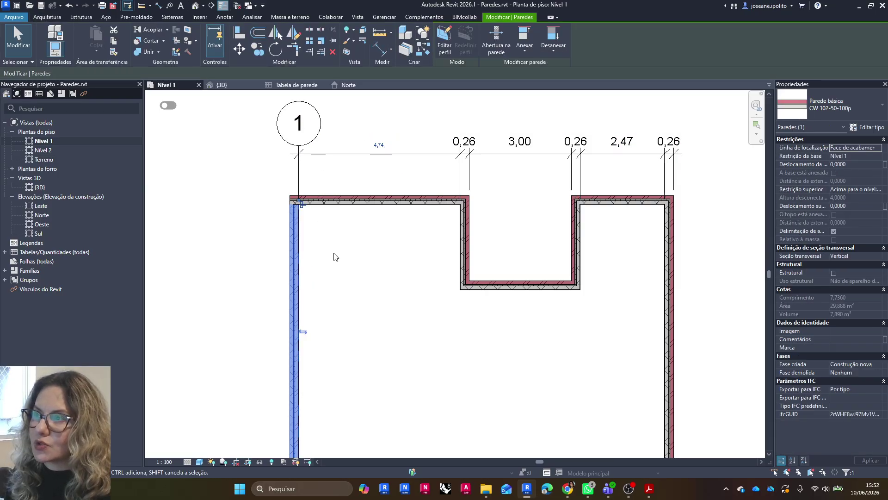
key(Escape)
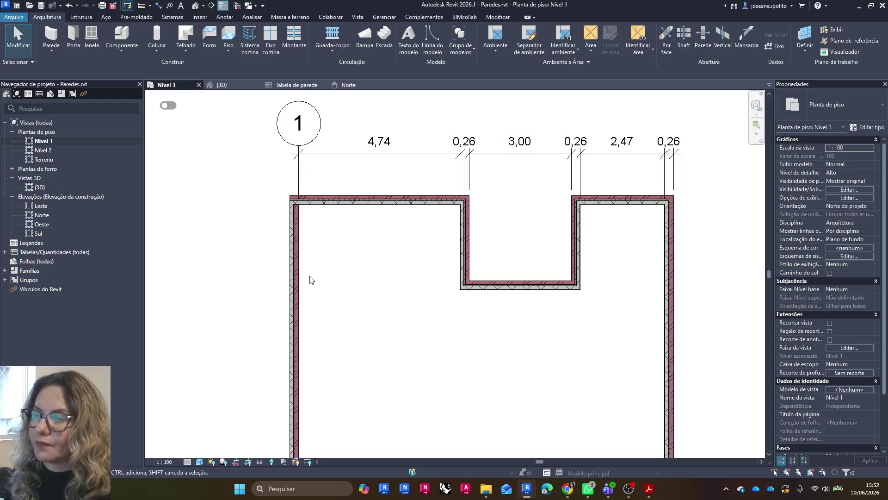
click(289, 313)
click(302, 333)
key(Escape)
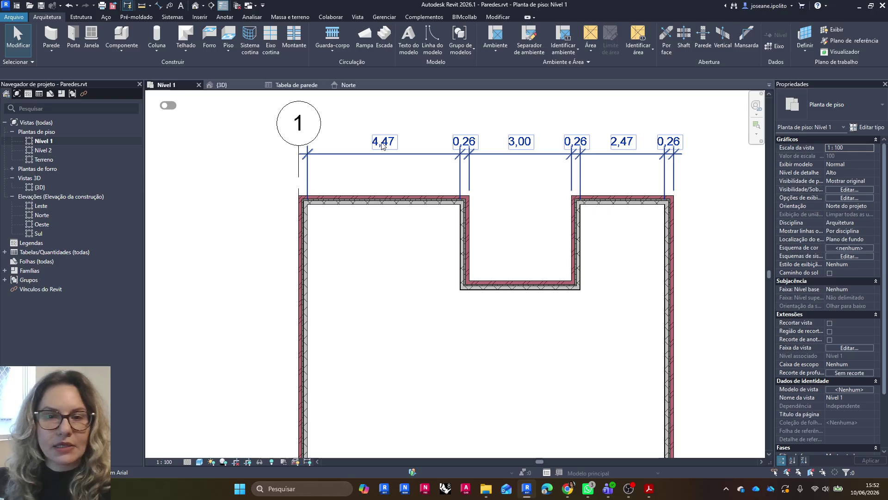
Step: Flip the left wall's orientation repeatedly across grid line 1 and leave its exterior finish facing outward
click(300, 293)
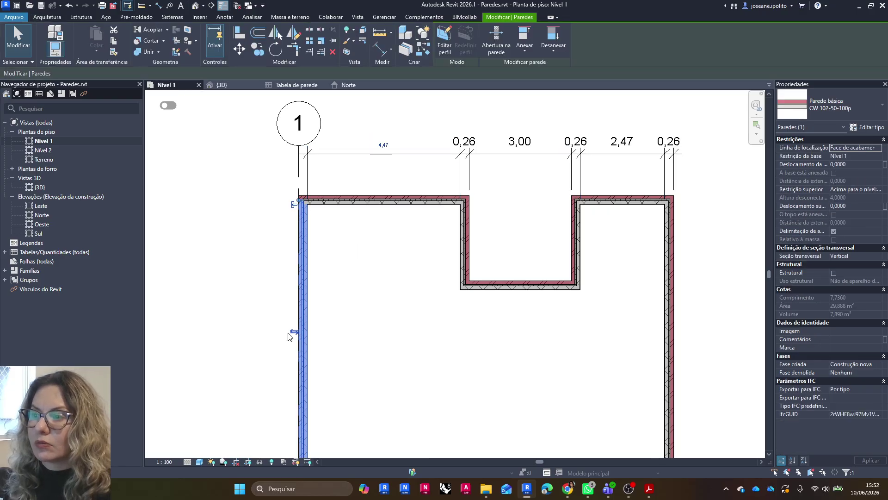
click(294, 331)
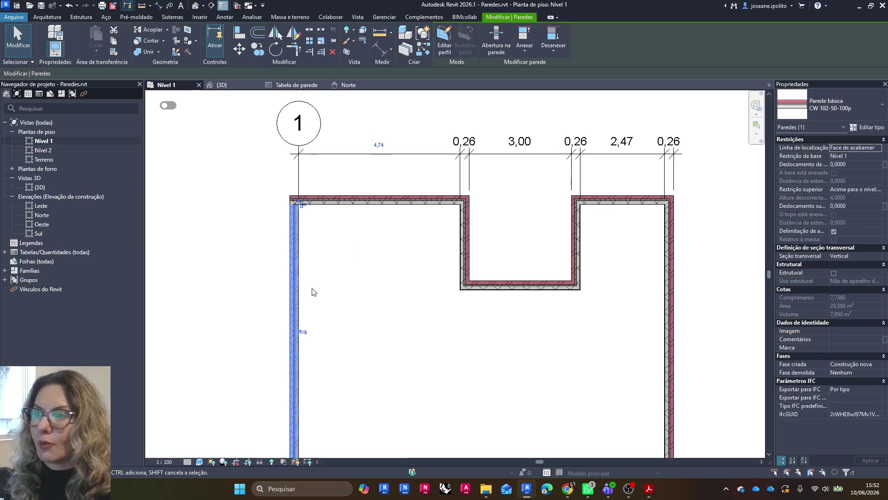
click(303, 332)
click(296, 332)
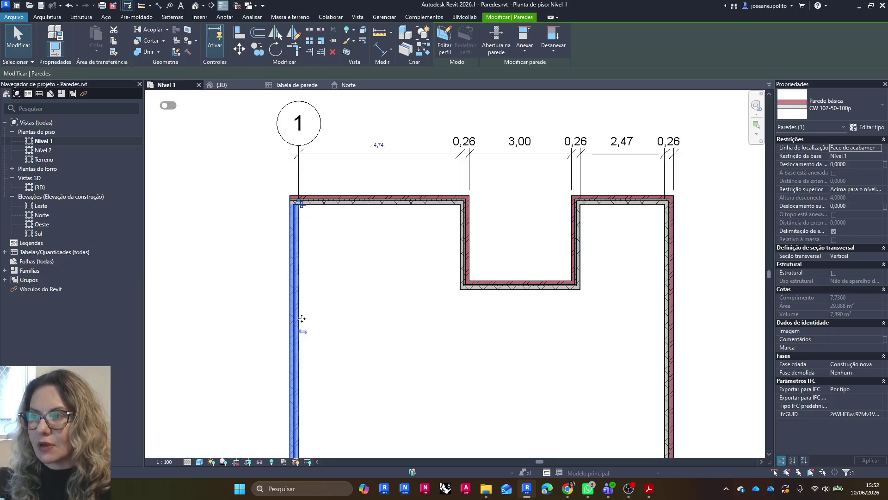
scroll(297, 282, down, 2)
click(312, 264)
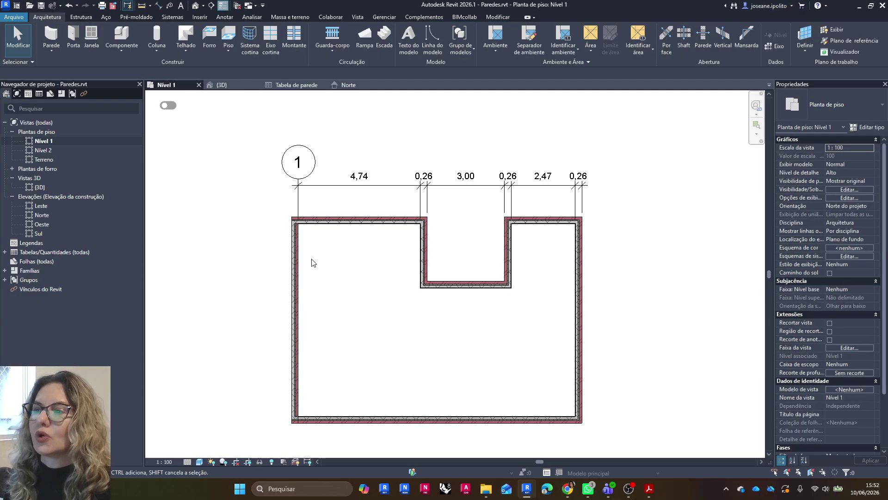
click(299, 236)
click(302, 319)
key(Escape)
scroll(303, 226, up, 2)
scroll(324, 241, down, 3)
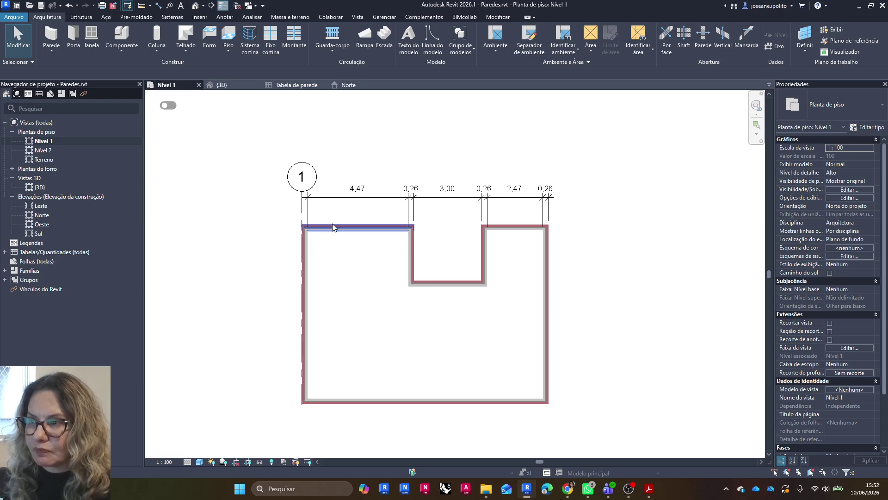
Step: Select all instances of the left wall's type, CW 102-50-100p, in the entire project
click(304, 240)
right_click(264, 222)
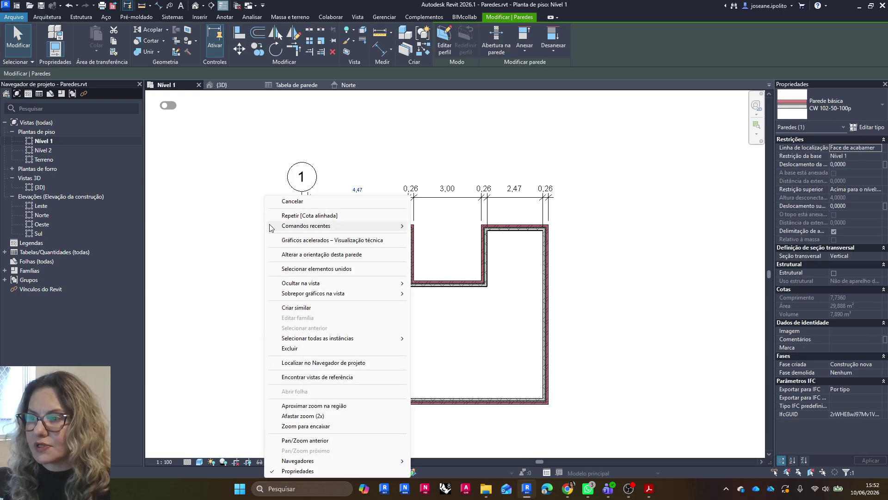
mouse_move(409, 340)
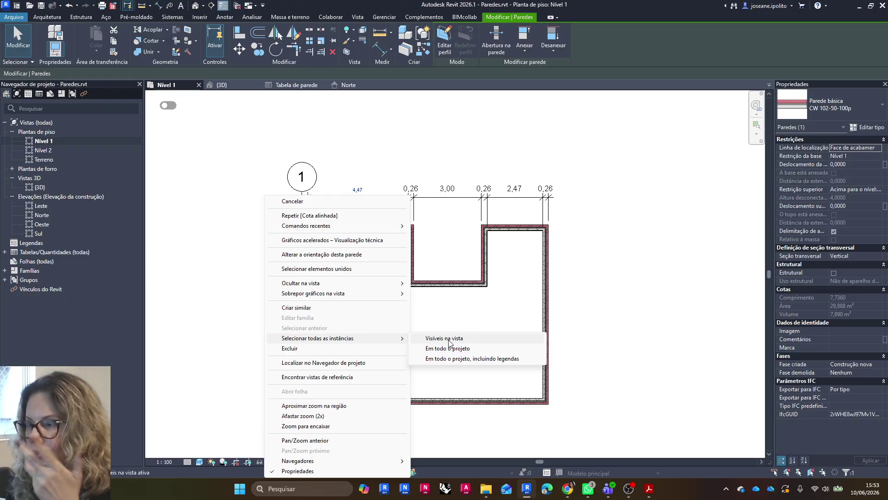
click(448, 348)
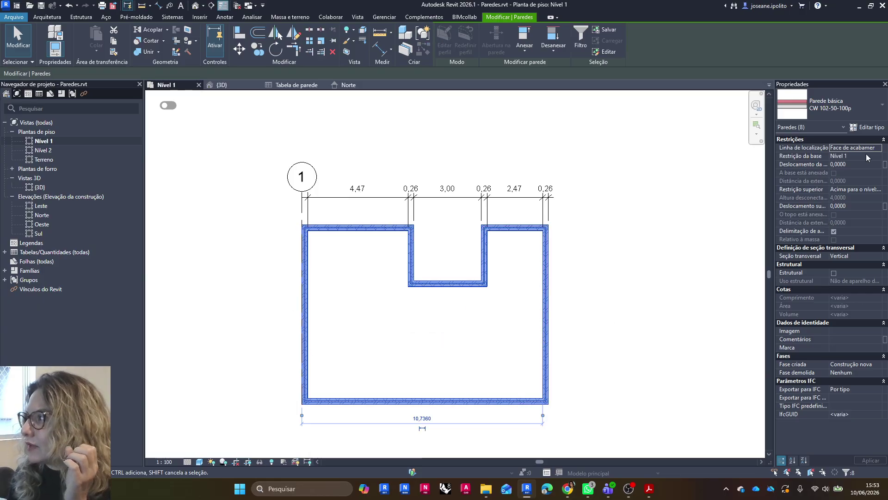
Step: Change the location line of all selected walls to Linha central da parede
click(814, 147)
click(803, 151)
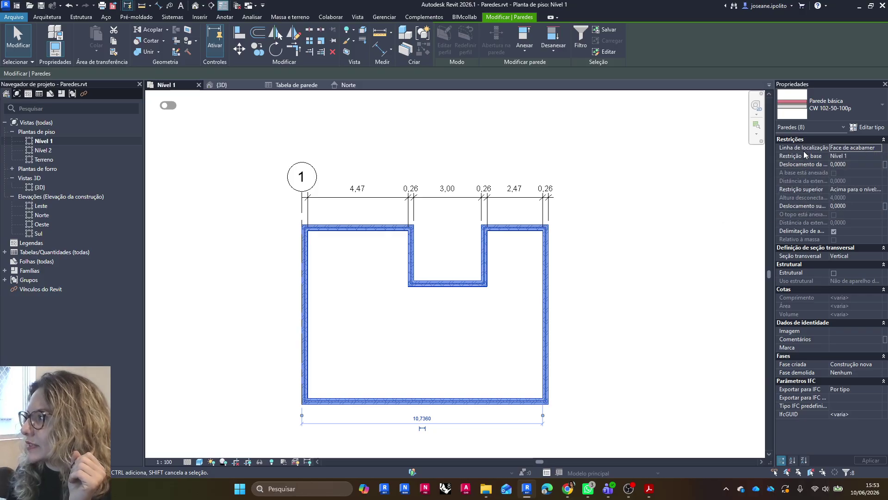
click(874, 154)
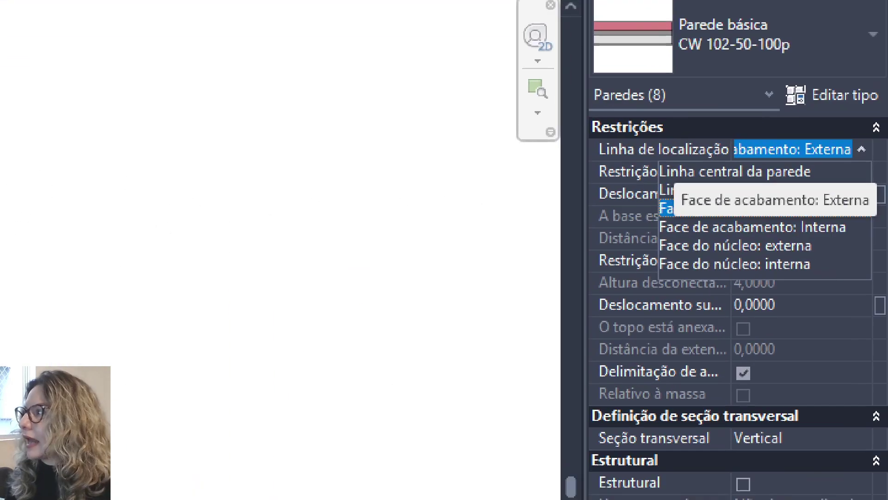
click(883, 160)
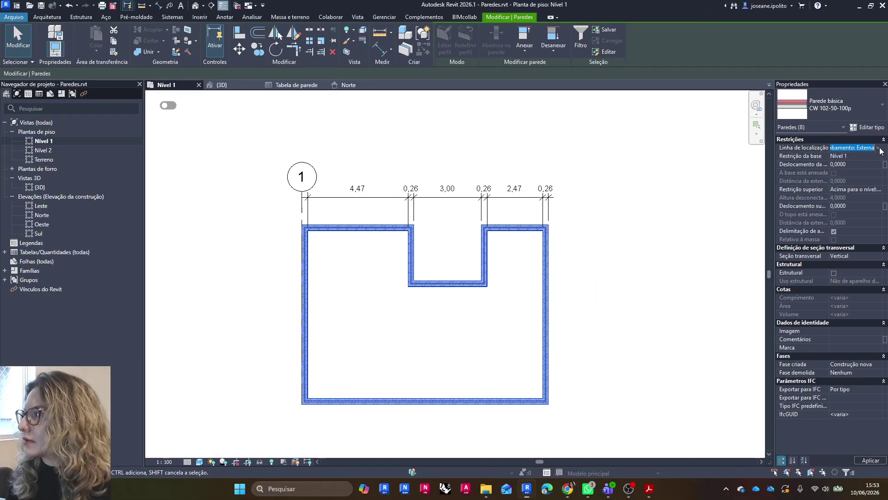
click(881, 151)
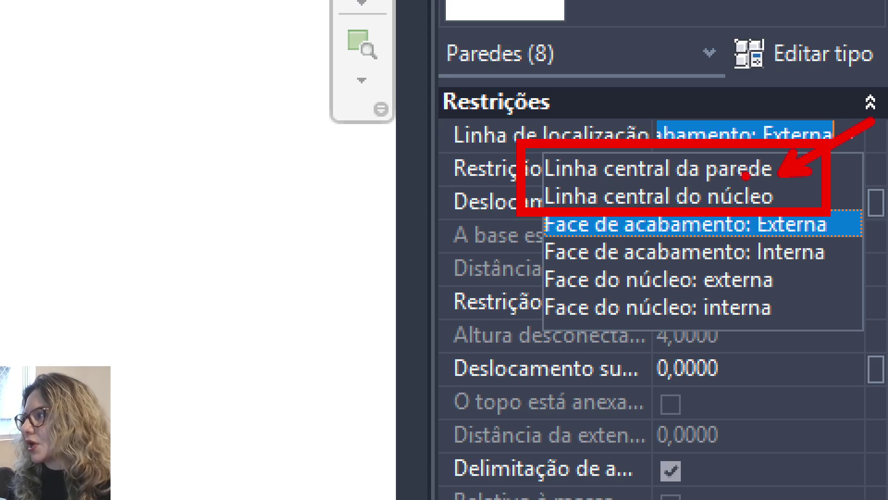
click(851, 135)
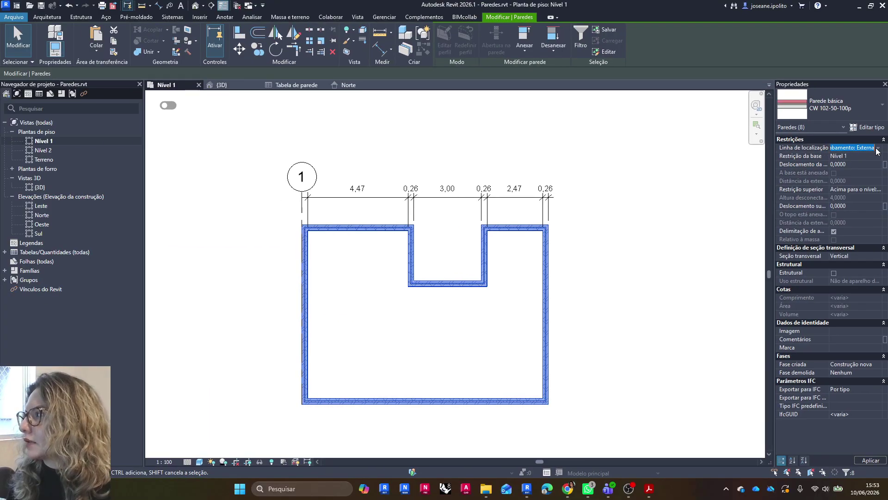
click(878, 148)
click(853, 156)
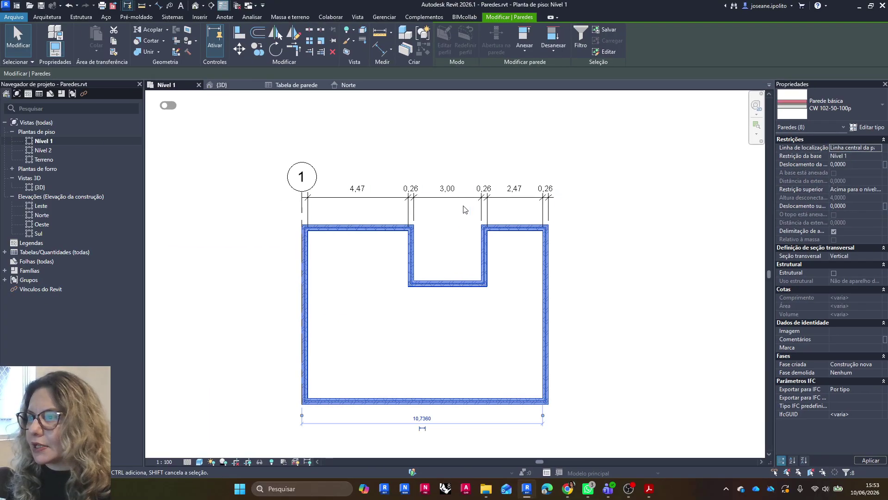
Step: Flip the left wall about its centerline and restore its exterior finish to the outside
key(Escape)
click(308, 269)
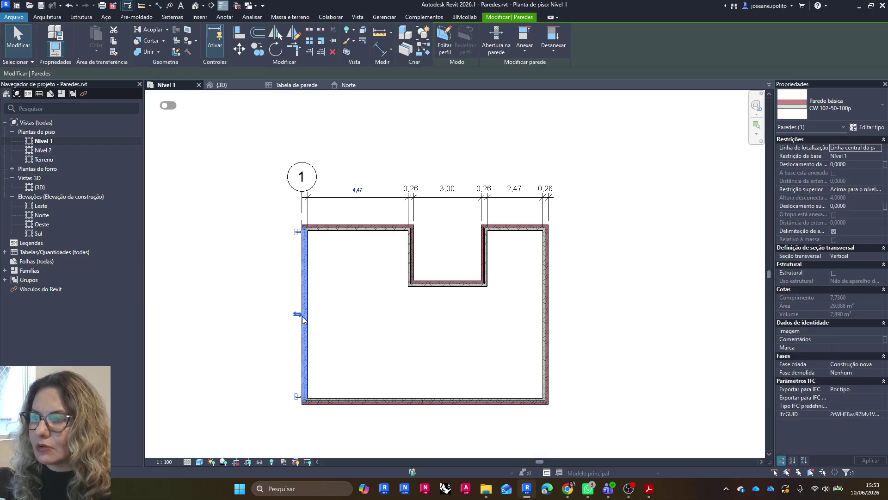
key(space)
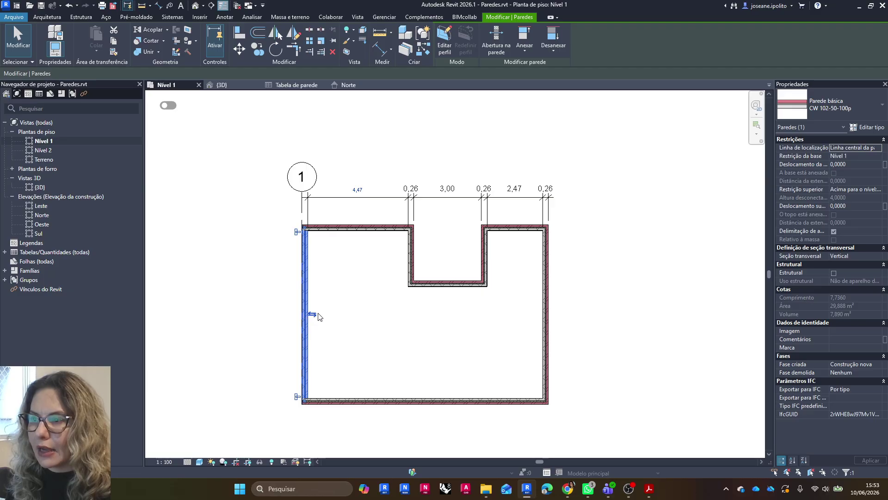
key(Escape)
Step: Align grid line 1 to the centerline of the left wall
scroll(308, 227, up, 3)
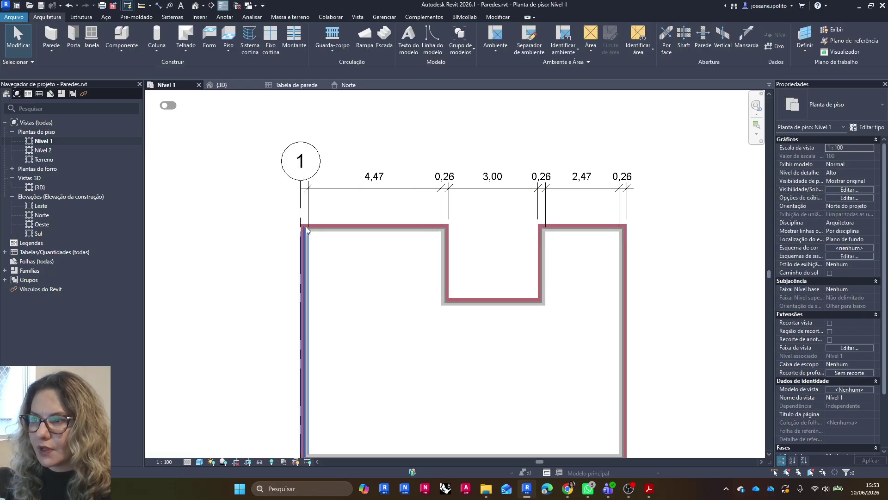
key(a)
key(l)
scroll(307, 231, up, 4)
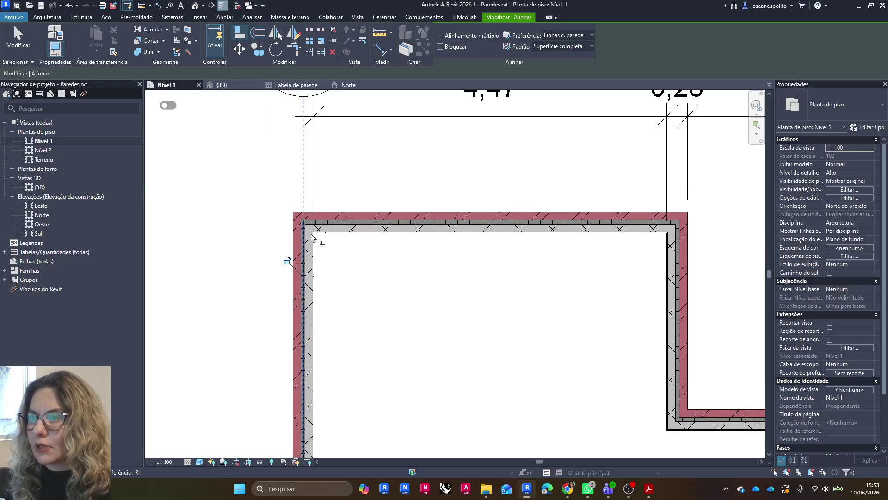
scroll(309, 236, down, 3)
key(Escape)
key(Escape)
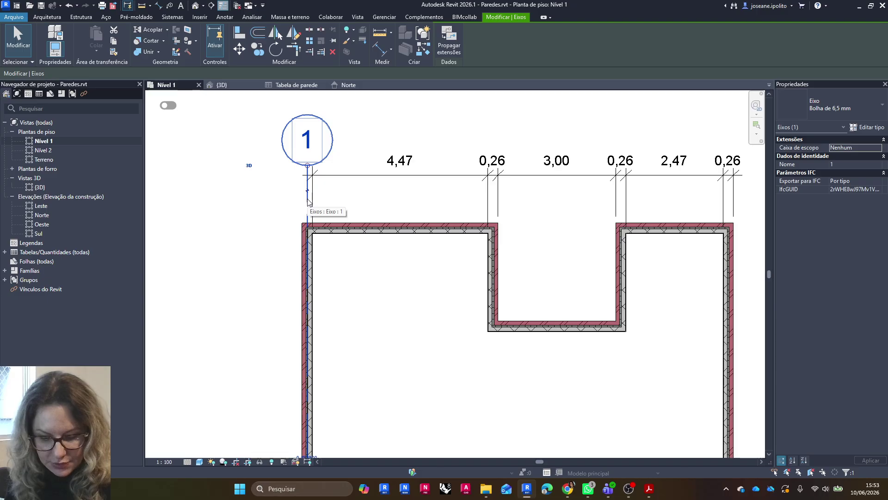
Step: Draw a vertical grid line along the right wall's centerline, ending above the dimension string
key(g)
key(r)
scroll(308, 200, down, 3)
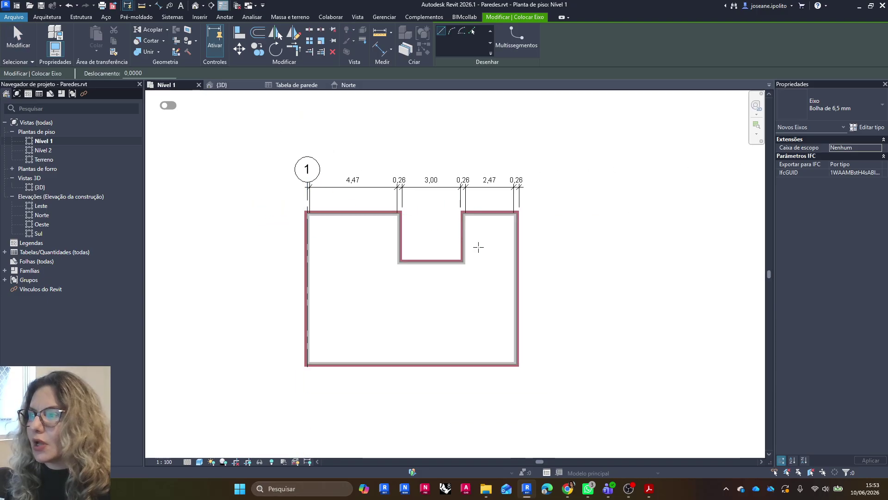
scroll(517, 366, up, 5)
click(518, 366)
scroll(519, 365, down, 3)
scroll(520, 201, down, 2)
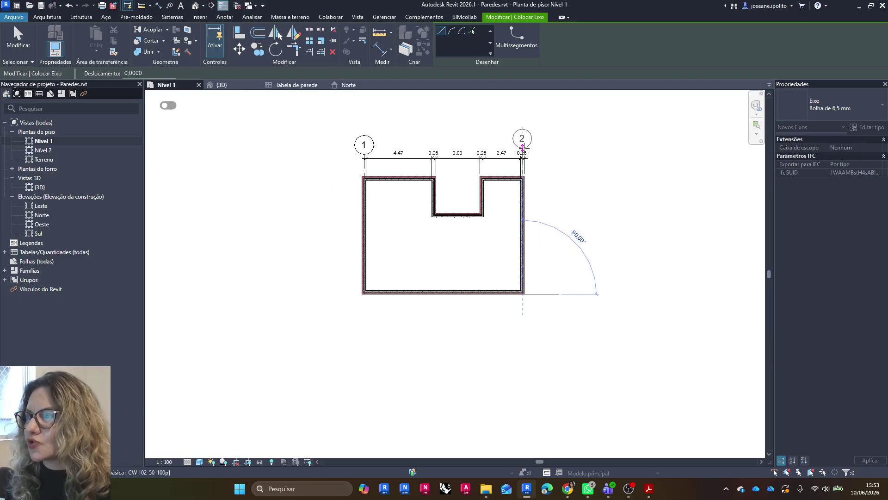
click(523, 148)
key(Escape)
key(Escape)
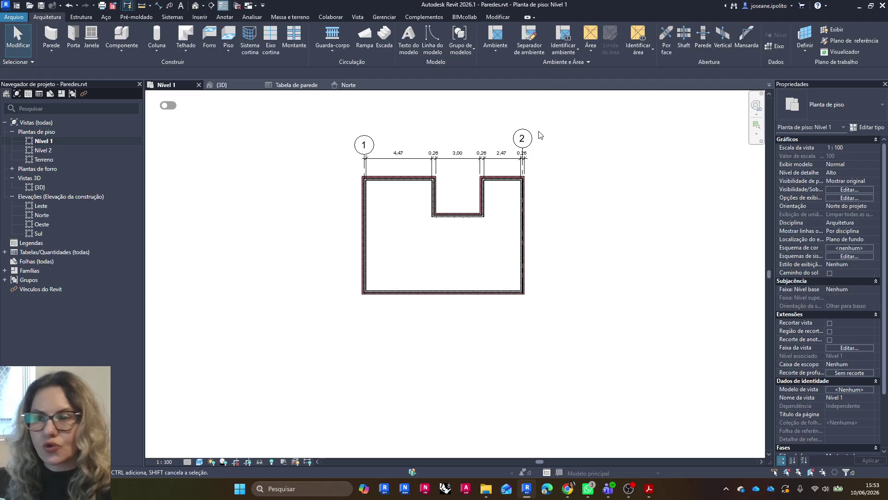
Step: Try the Criar similar command on grid line 1 without placing a new grid
scroll(523, 157, up, 3)
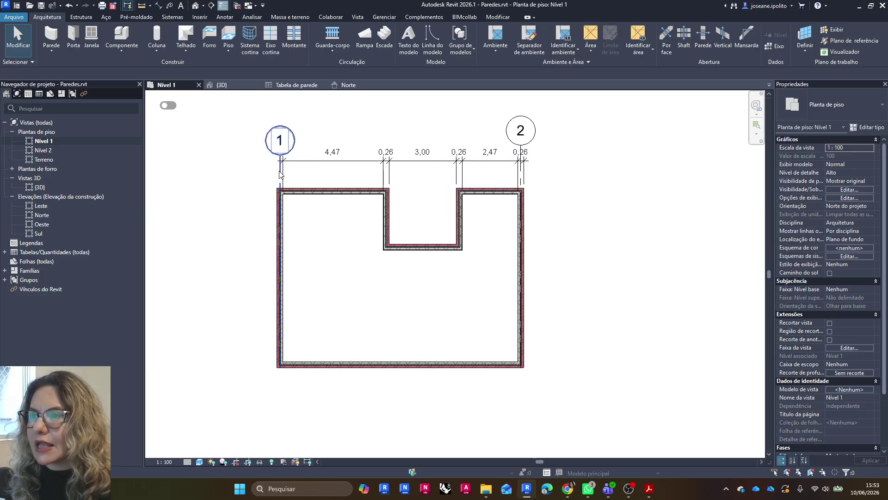
click(280, 173)
right_click(253, 175)
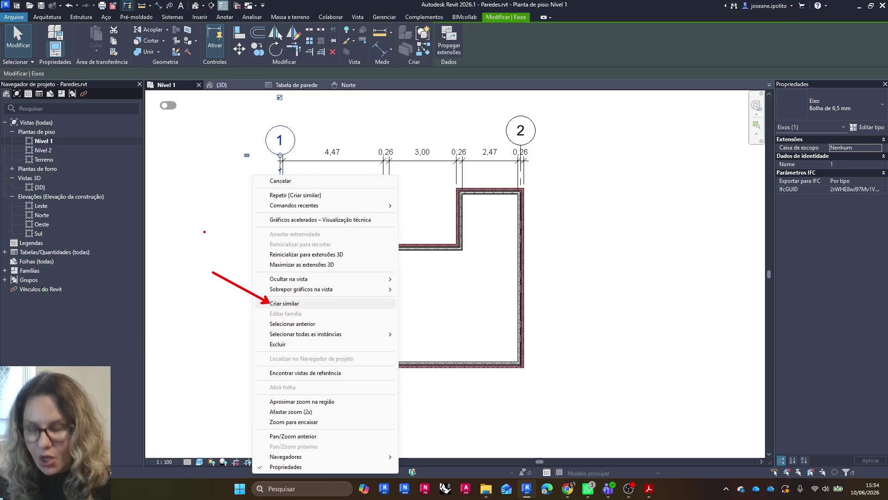
text(CS)
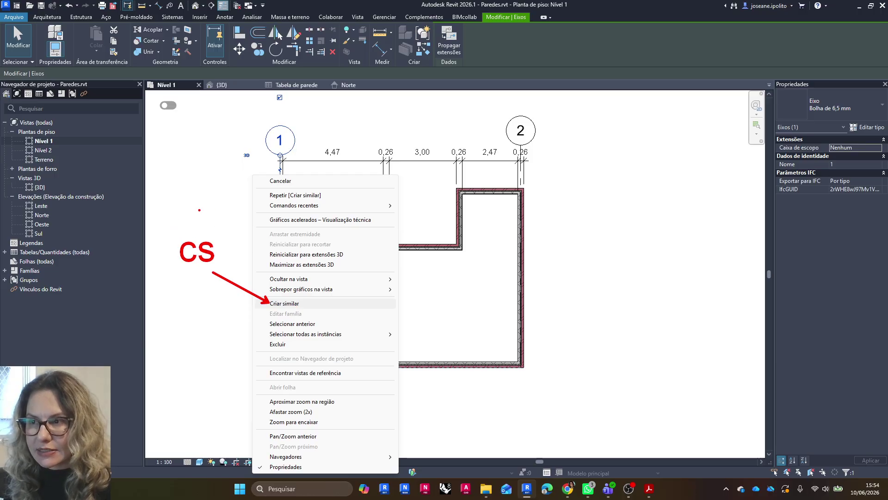
ctrl+drag(169, 228, 227, 276)
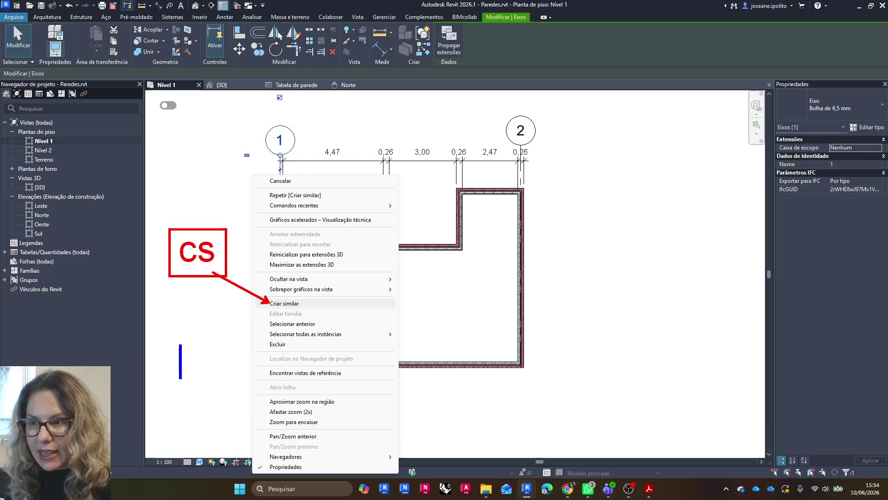
text(ca)
mouse_move(653, 310)
mouse_down()
mouse_move(596, 215)
mouse_move(618, 296)
mouse_move(630, 267)
mouse_move(646, 271)
mouse_up()
key(Escape)
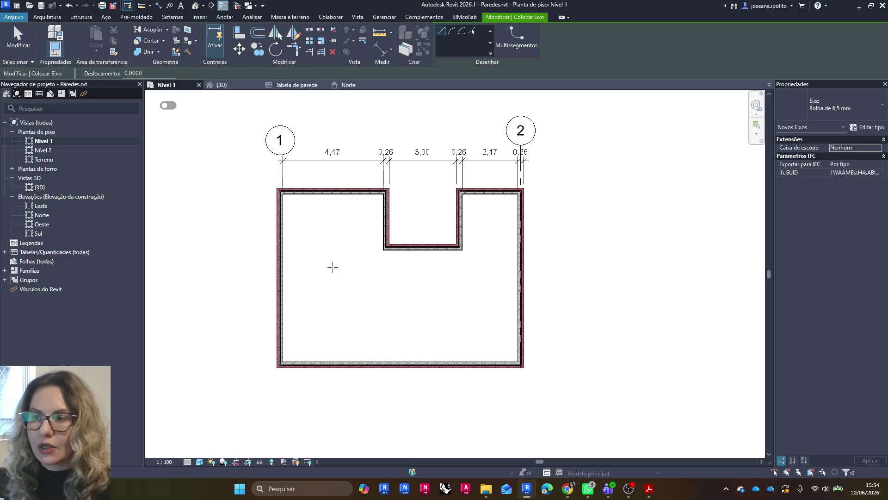
key(Escape)
Step: Toggle the canvas theme between dark and light, leaving the drawing area light
key(c)
key(a)
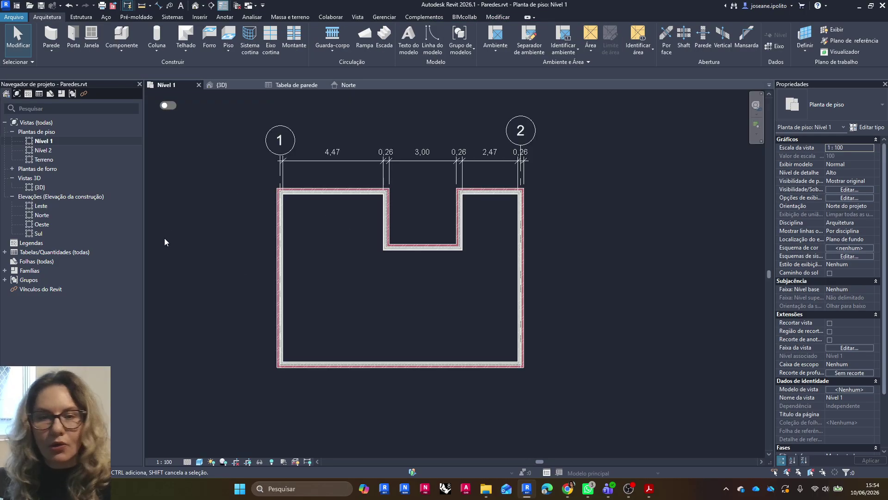
key(c)
key(a)
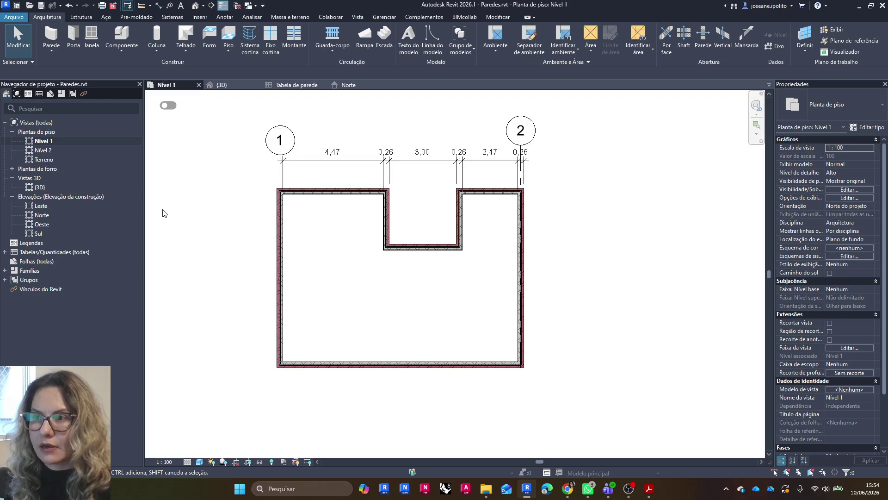
click(357, 16)
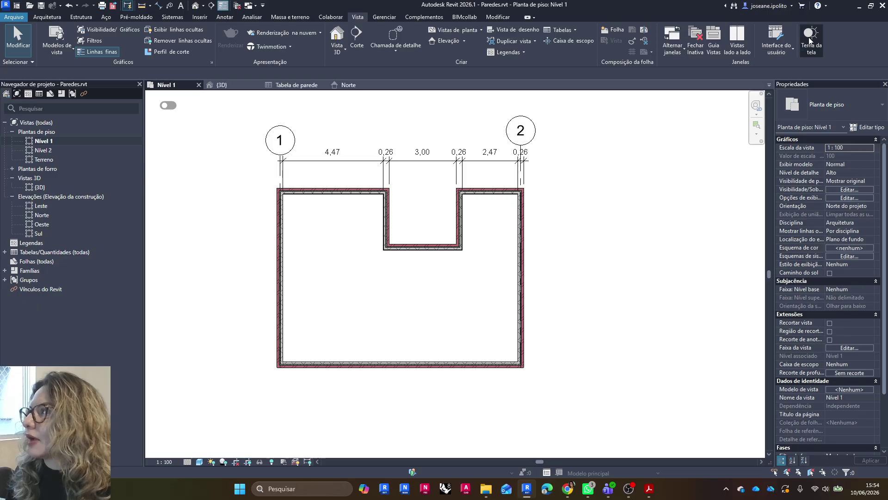
key(c)
key(a)
click(810, 41)
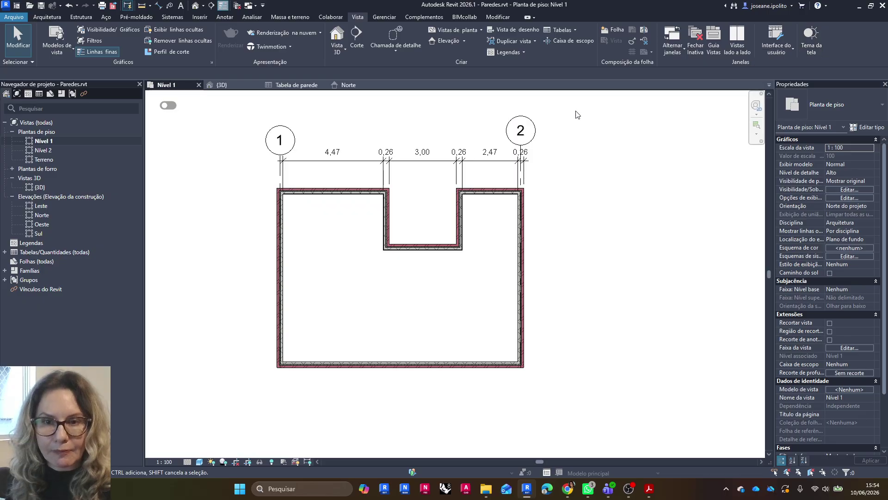
Step: Apply Usar configuração do sistema as the interface theme and Escuro as the canvas colour scheme, and return the canvas to light
click(20, 18)
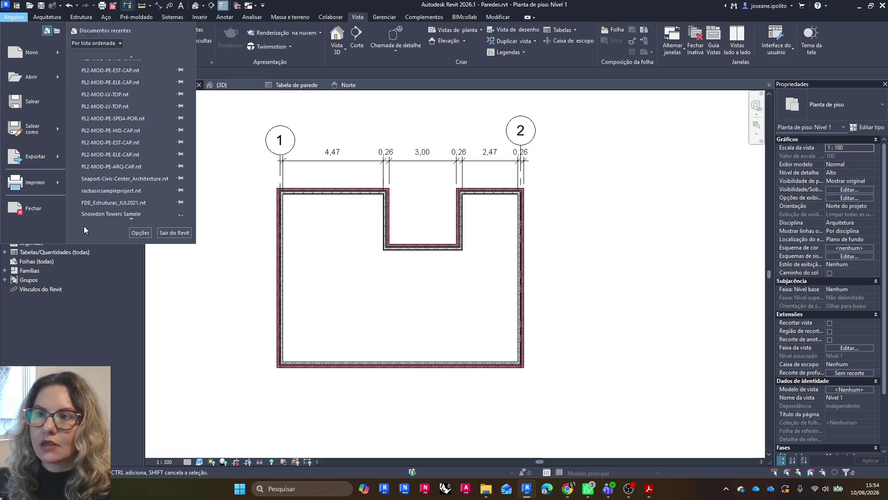
click(143, 234)
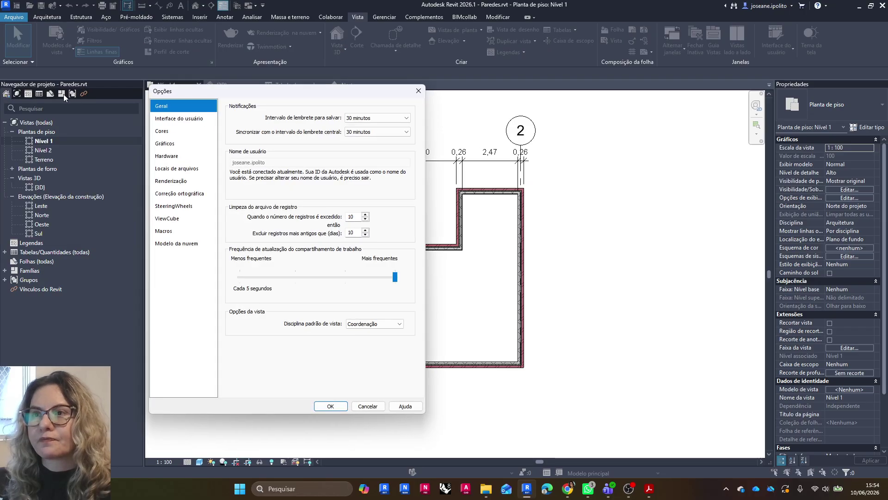
click(192, 133)
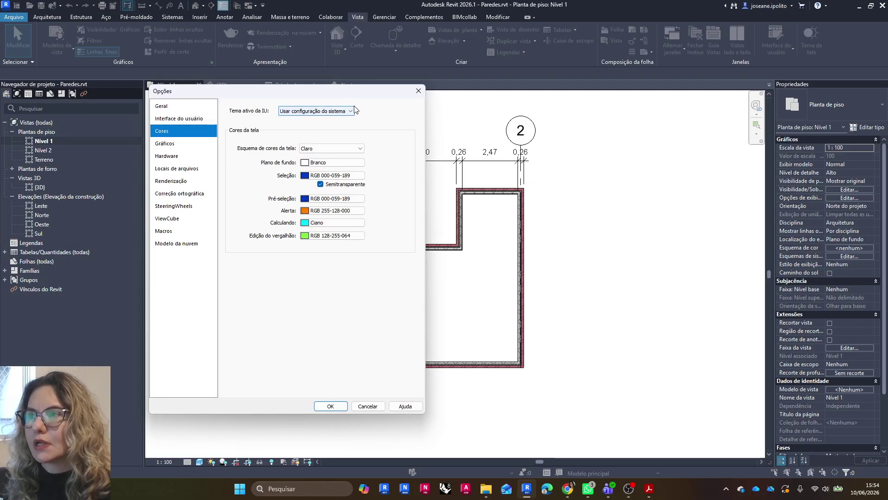
click(299, 111)
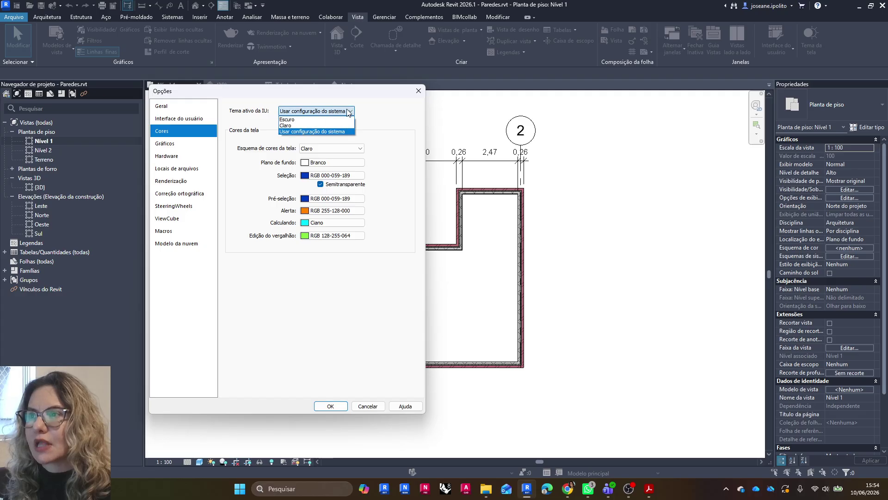
click(303, 132)
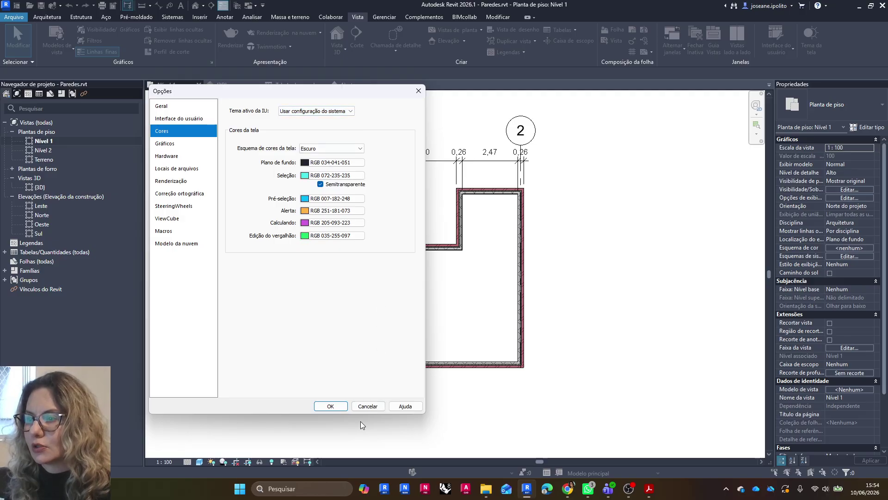
click(331, 406)
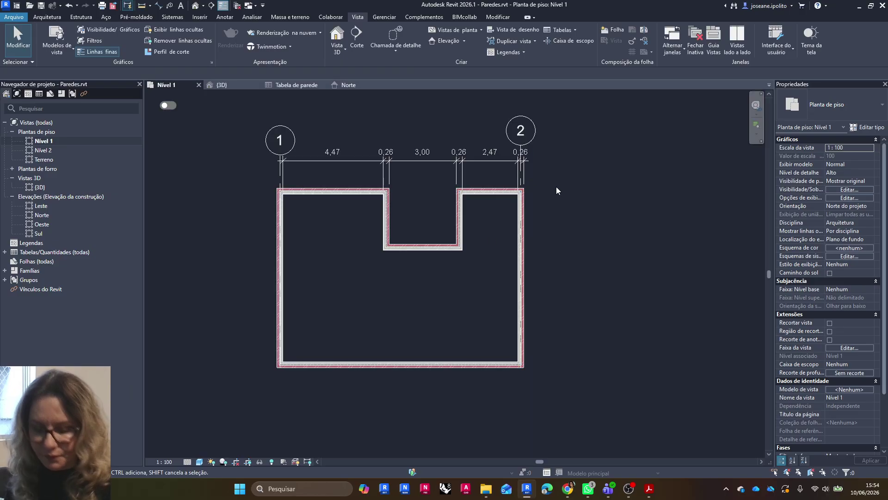
key(t)
key(t)
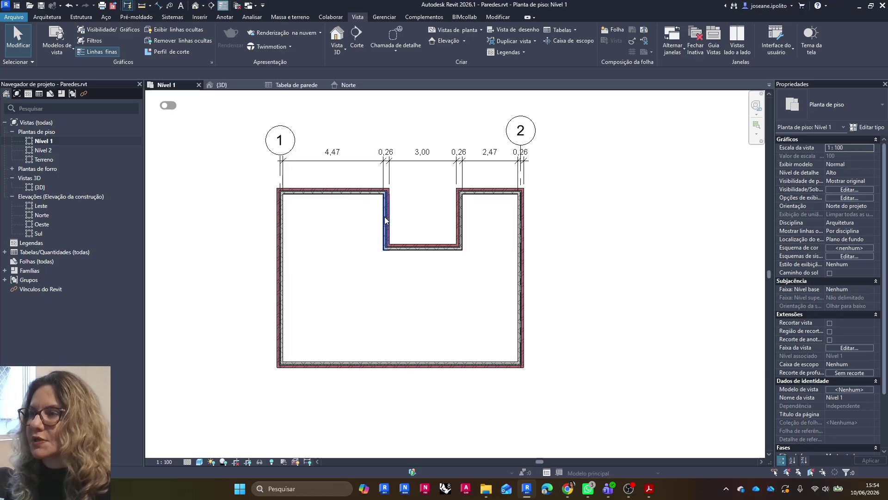
Step: Draw a horizontal grid line along the bottom wall's centerline, from the lower-left wall corner to beyond the right wall
click(278, 175)
key(g)
key(r)
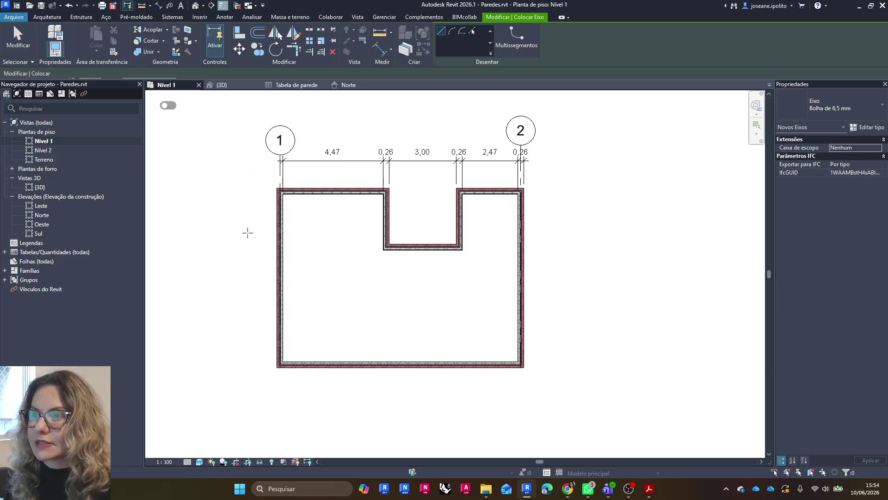
scroll(276, 368, up, 3)
scroll(277, 368, up, 2)
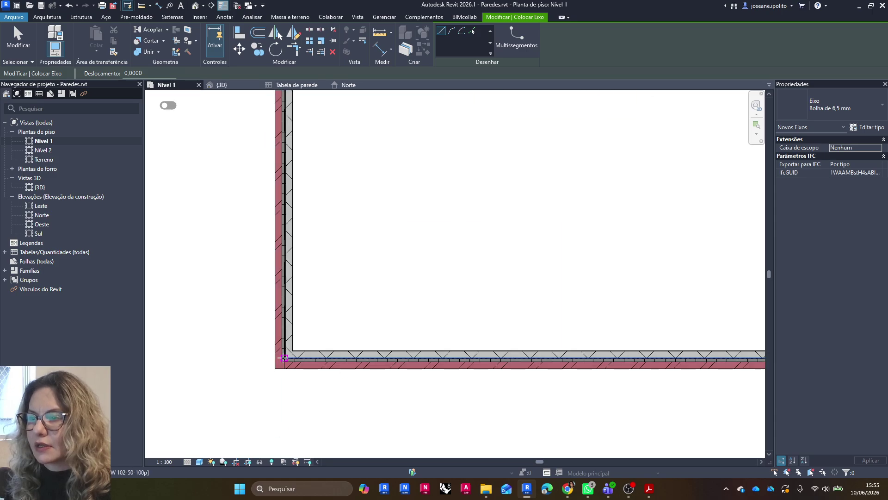
click(281, 359)
scroll(279, 359, down, 3)
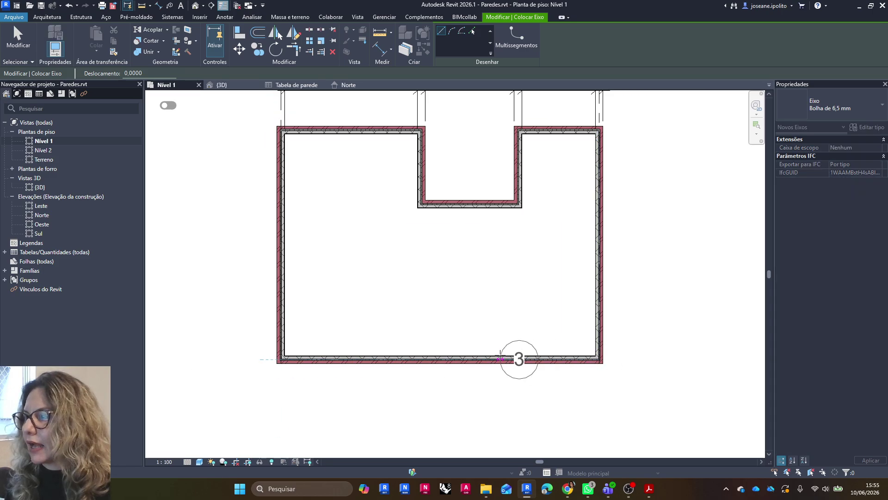
scroll(499, 356, down, 2)
click(608, 357)
Step: Draw a horizontal grid line along the top walls' centerline to beyond the right wall and name it A
scroll(356, 207, up, 6)
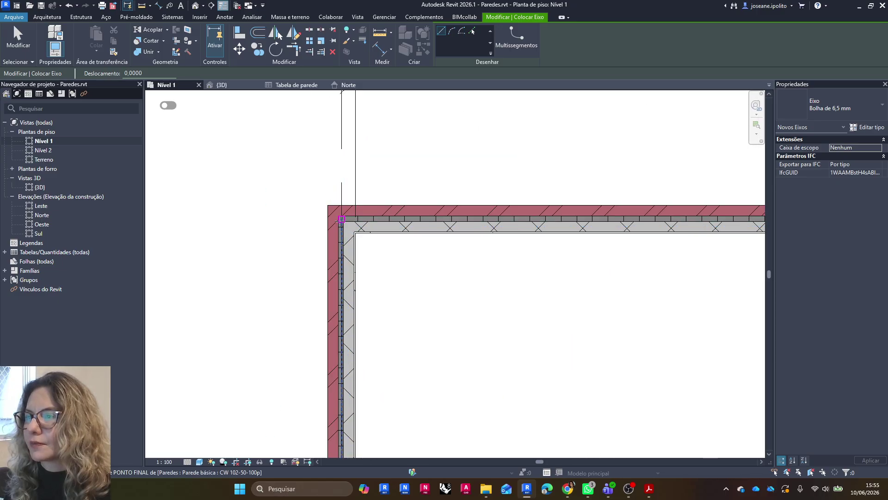
click(341, 222)
scroll(319, 221, down, 4)
click(546, 220)
key(Escape)
click(558, 223)
click(559, 222)
text(a)
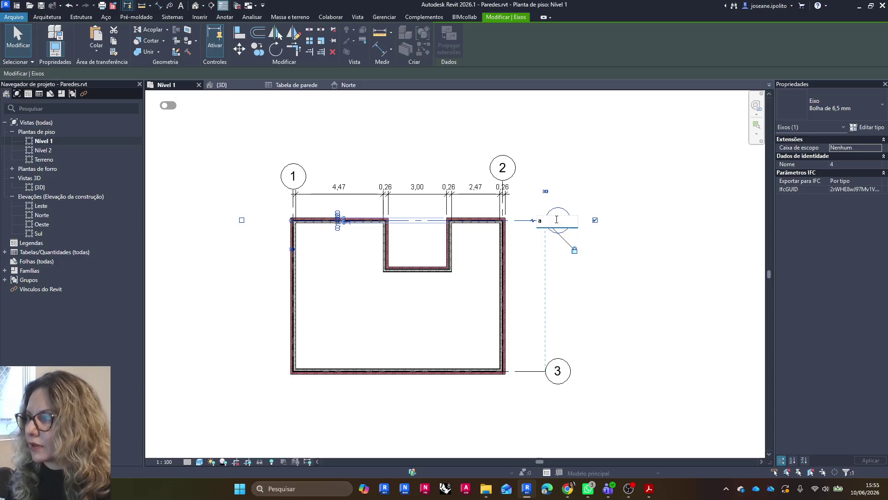
key(Return)
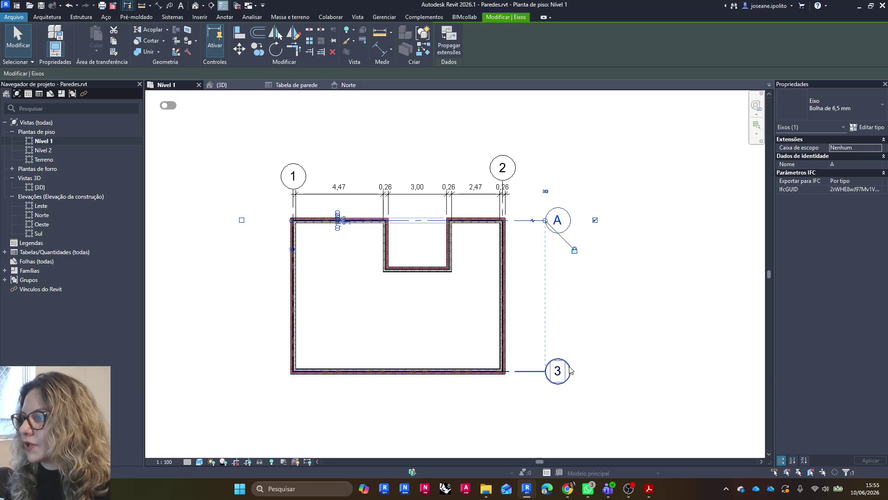
Step: Rename the grid line along the bottom wall as B
click(561, 372)
click(564, 372)
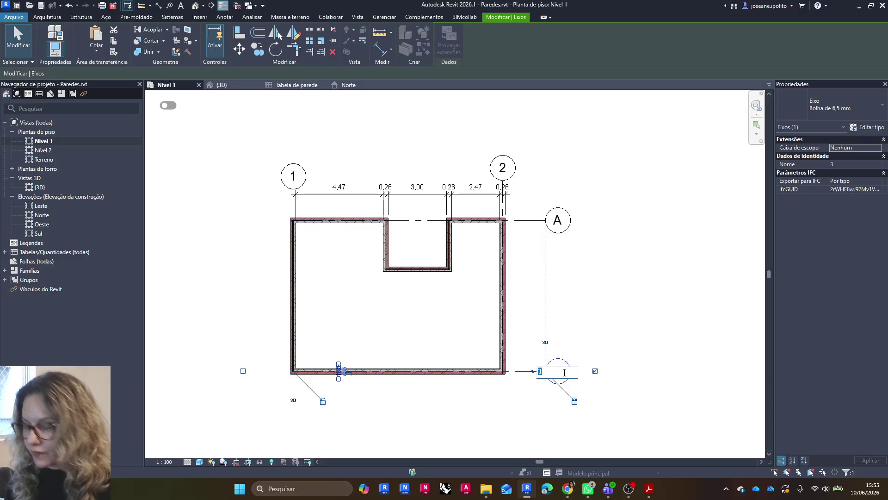
text(B)
click(624, 364)
Step: Start a new wall with the basic wall type Genérico - 90 mm Tijolo
scroll(351, 319, up, 2)
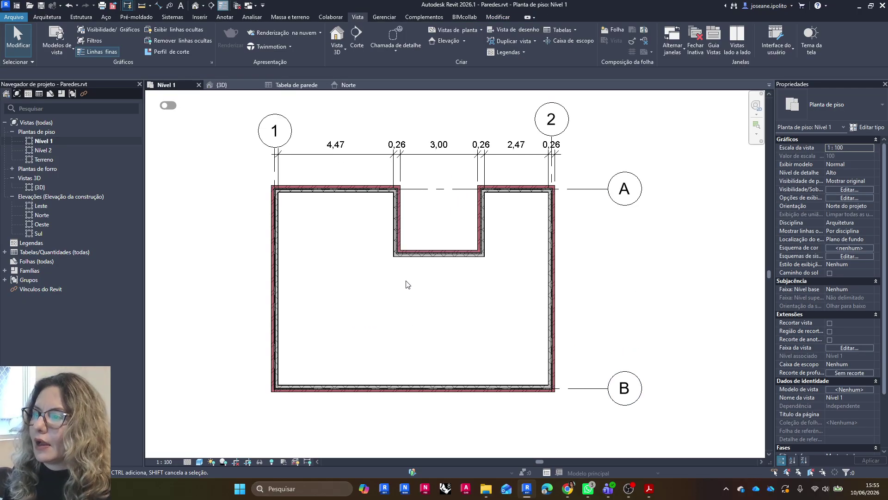
middle_drag(405, 280, 437, 277)
click(47, 17)
click(52, 35)
click(859, 100)
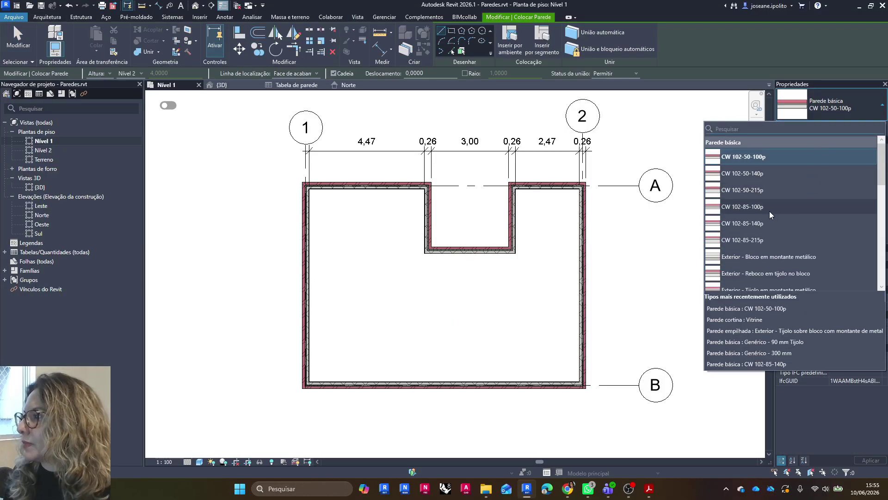
scroll(769, 210, down, 3)
scroll(767, 156, up, 2)
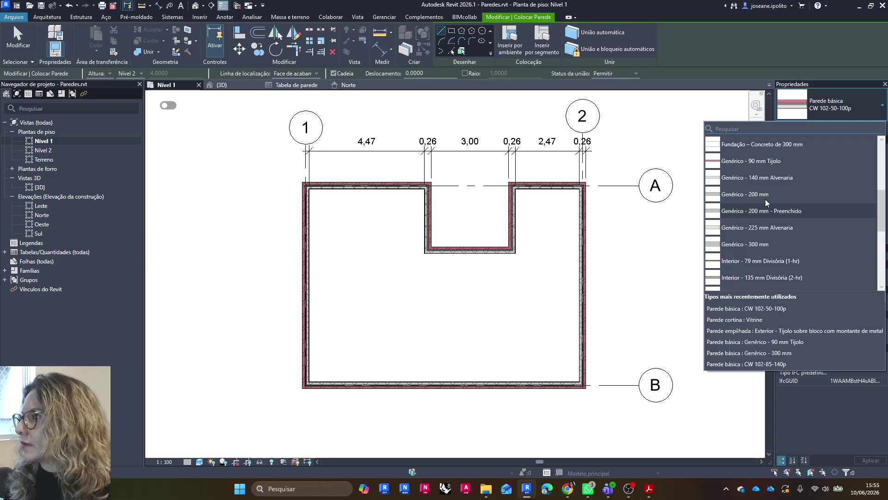
click(762, 160)
Step: Draw a vertical wall about 1.76 m long down from the recess's lower-left outer corner, flipped to lie beneath the recess
click(426, 252)
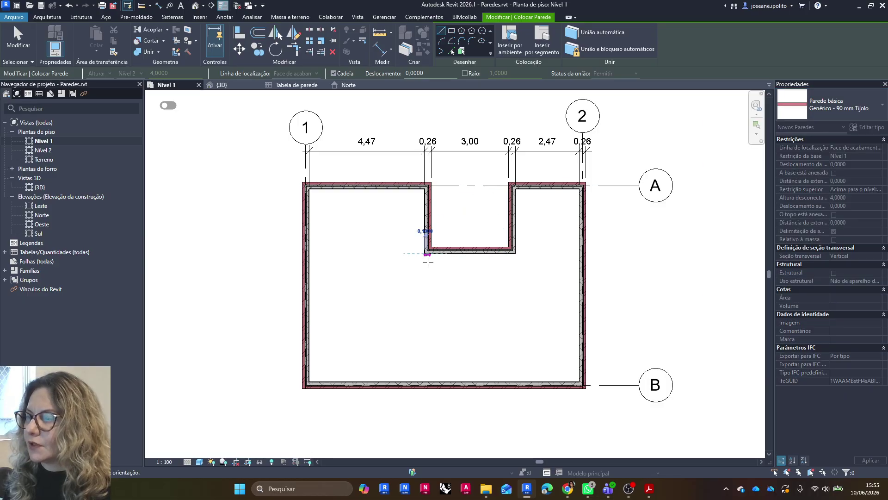
scroll(425, 304, up, 2)
scroll(429, 311, up, 2)
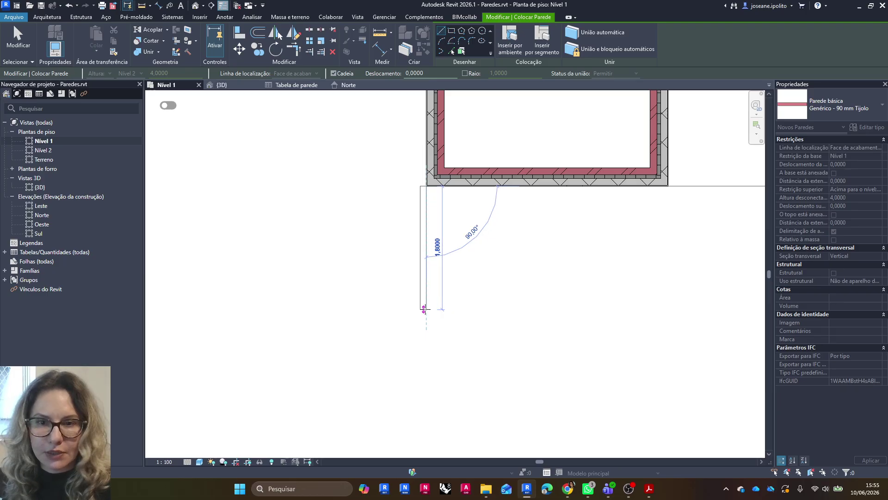
text(t)
text(BARRA)
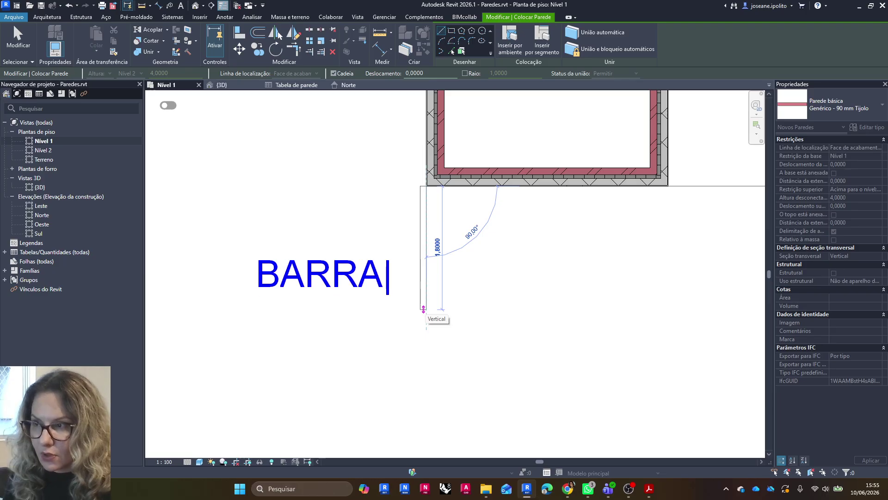
key(Return)
text(ESPACO)
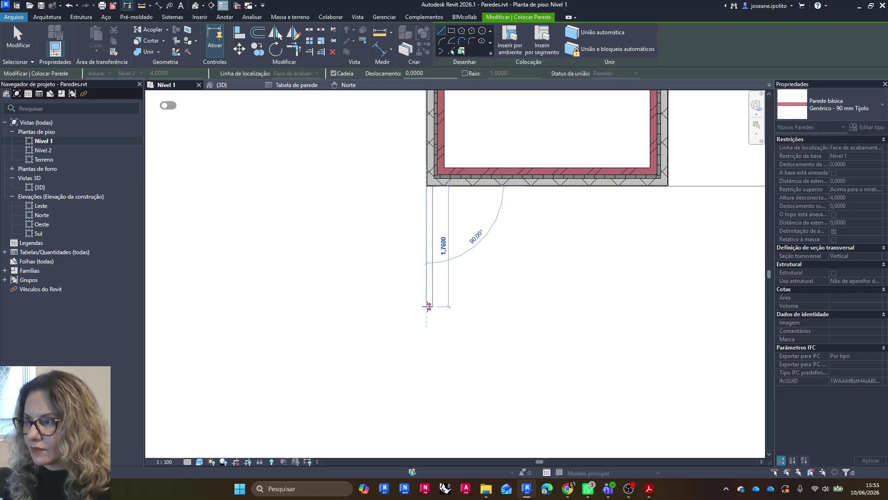
click(429, 306)
scroll(428, 307, down, 2)
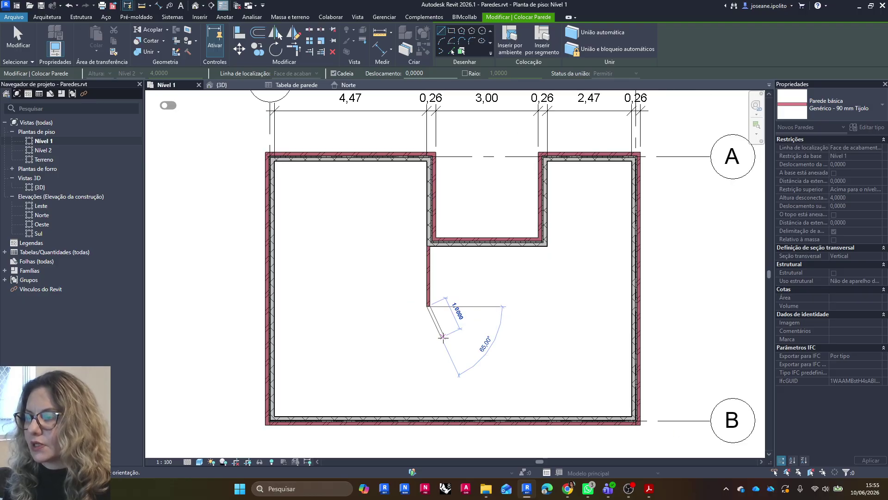
key(Escape)
key(Escape)
scroll(446, 311, up, 4)
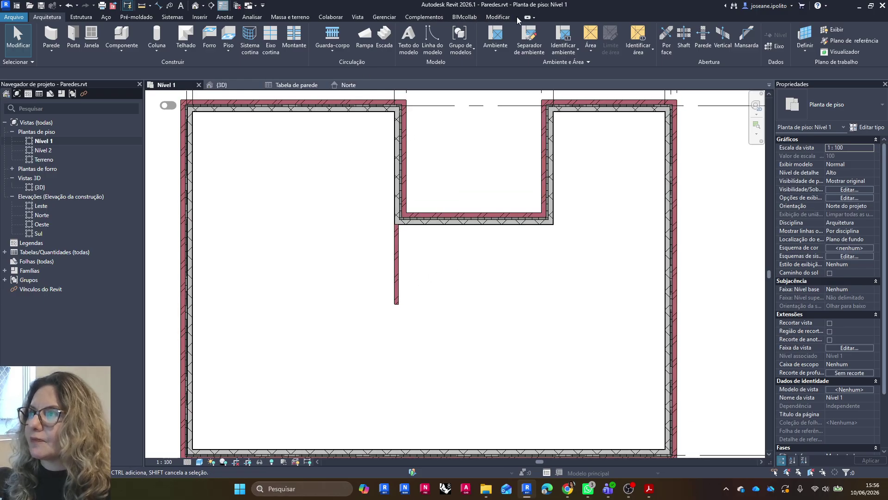
click(489, 19)
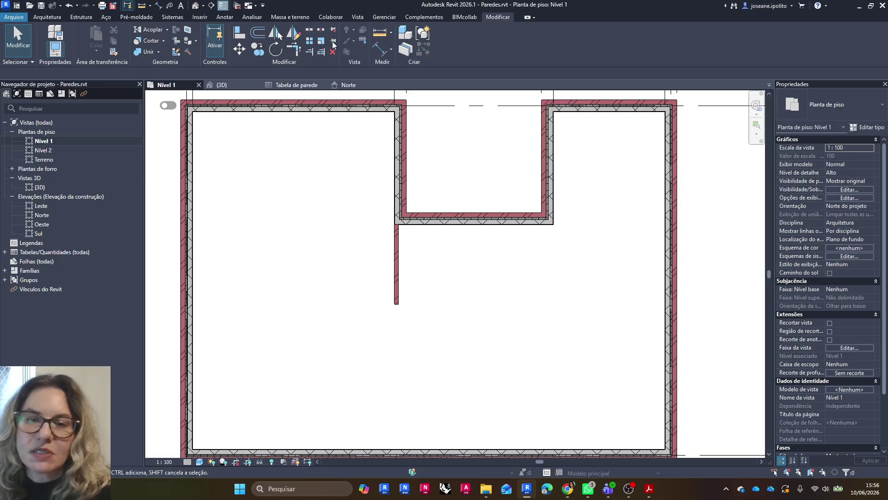
scroll(380, 190, down, 2)
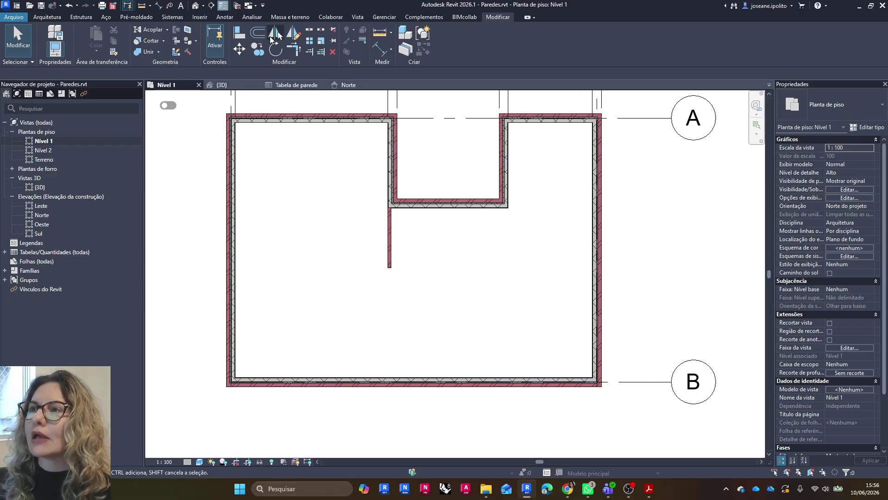
click(256, 52)
click(390, 243)
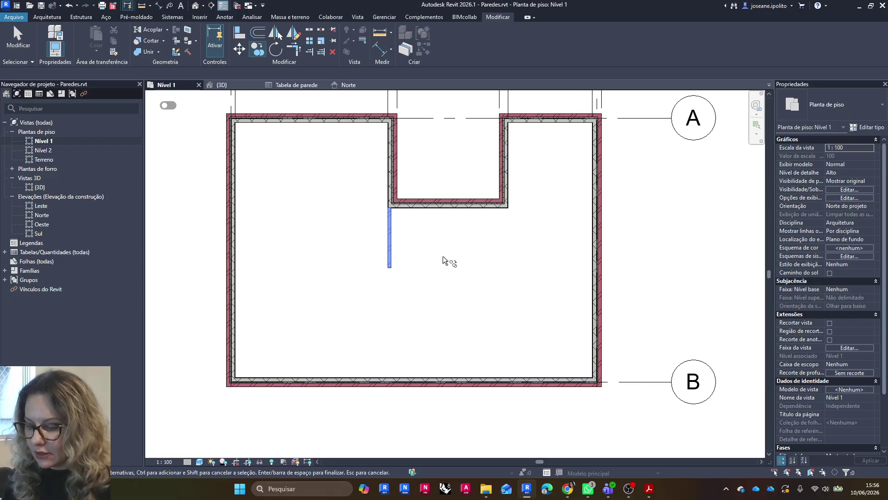
key(Escape)
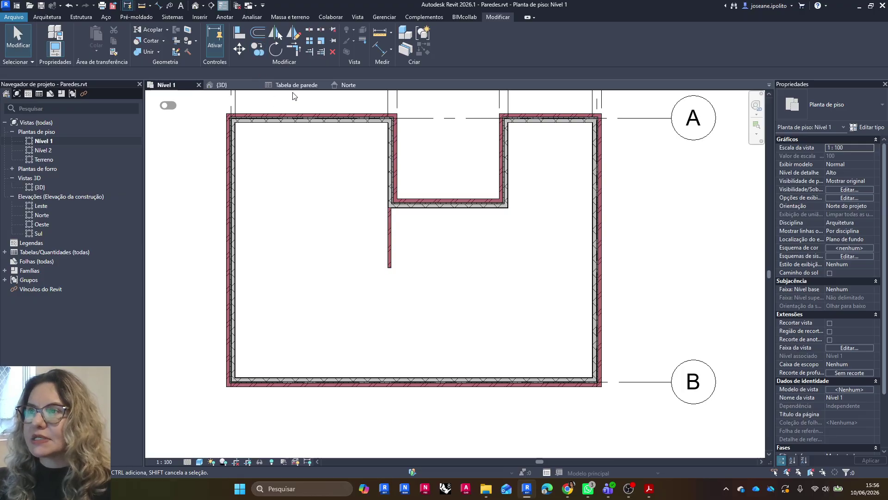
Step: Copy the short vertical brick wall from its upper-right corner to the recess's lower-right outer corner
click(256, 52)
click(390, 248)
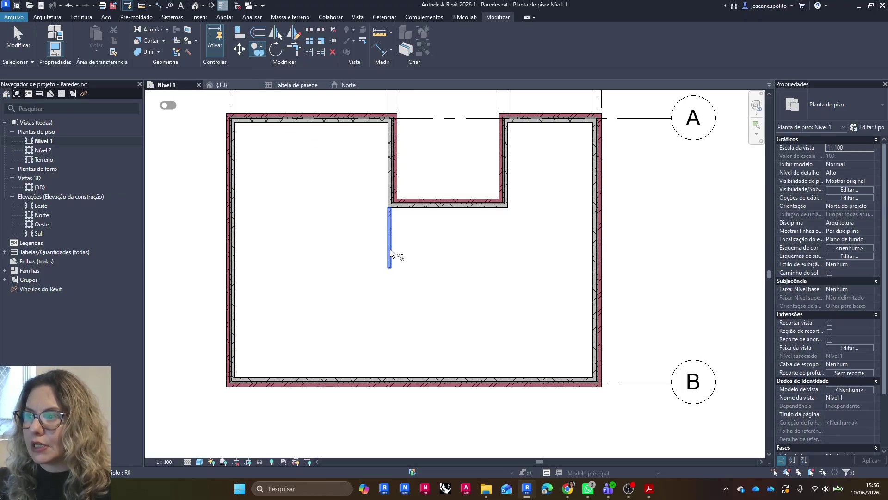
key(Return)
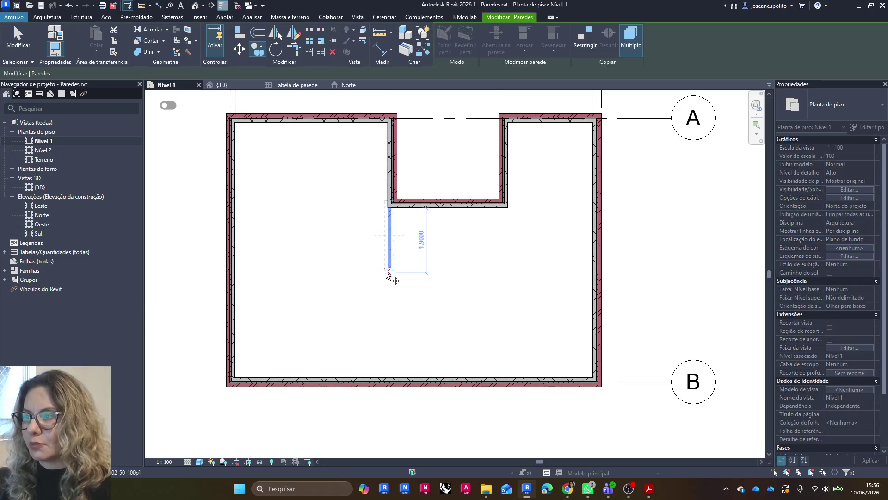
scroll(387, 274, up, 3)
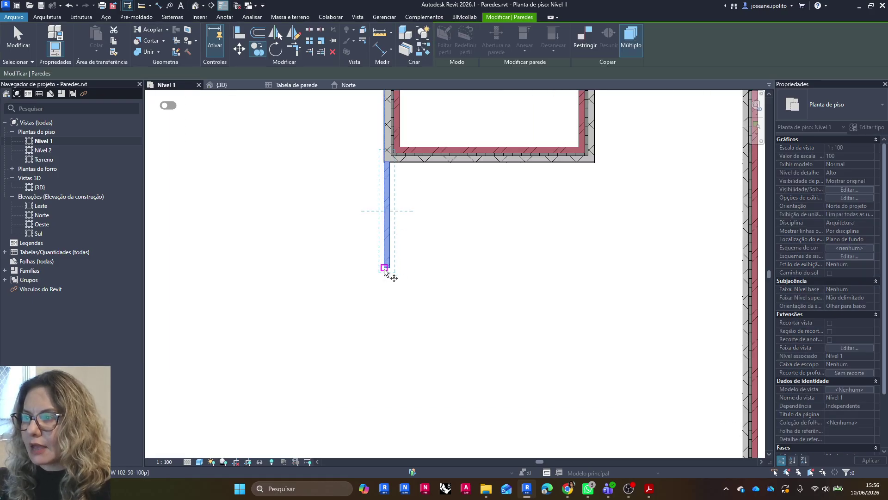
scroll(375, 164, up, 2)
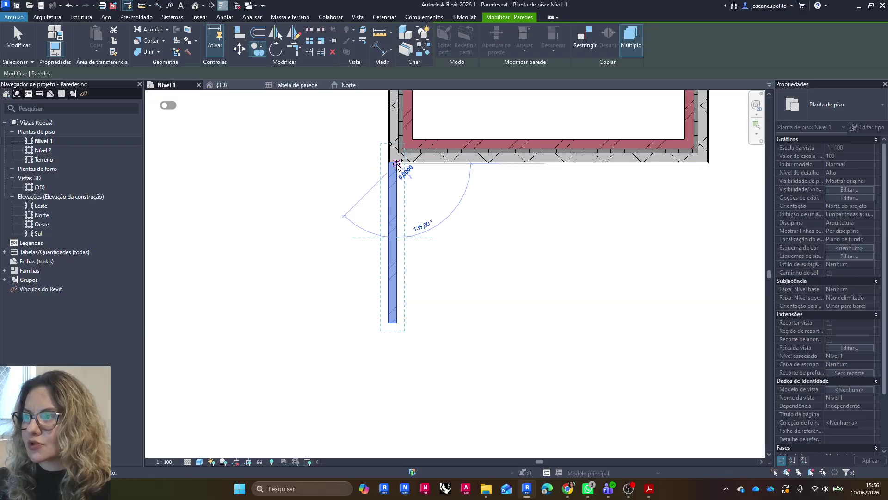
click(396, 163)
click(708, 163)
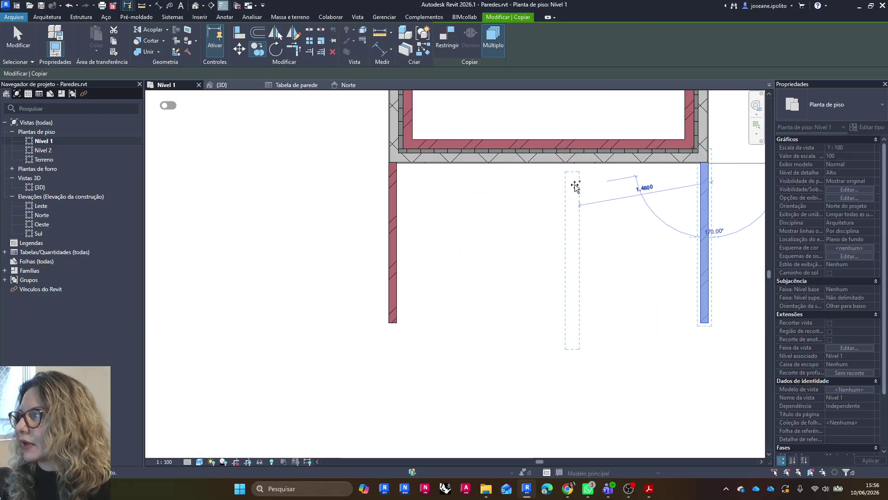
key(w)
key(a)
scroll(494, 234, down, 2)
scroll(426, 252, down, 2)
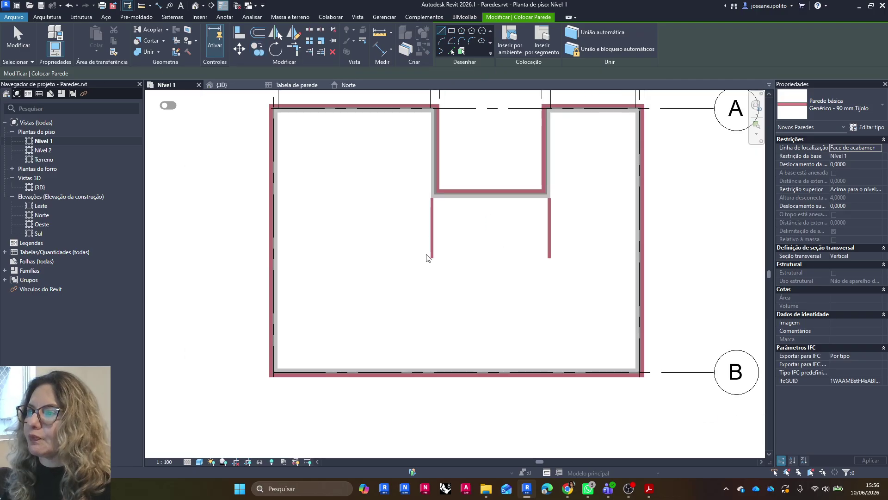
key(Escape)
middle_drag(470, 258, 444, 242)
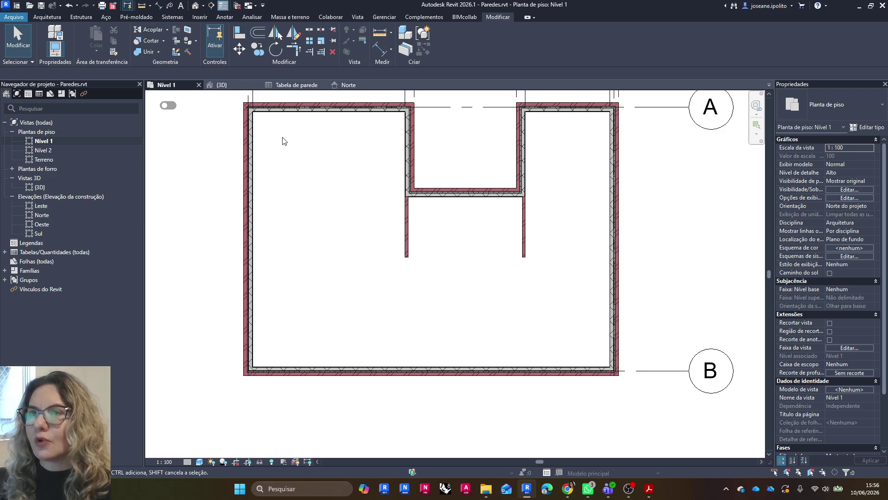
Step: Draw a horizontal 90 mm brick wall joining the lower ends of the two short vertical walls
key(w)
key(a)
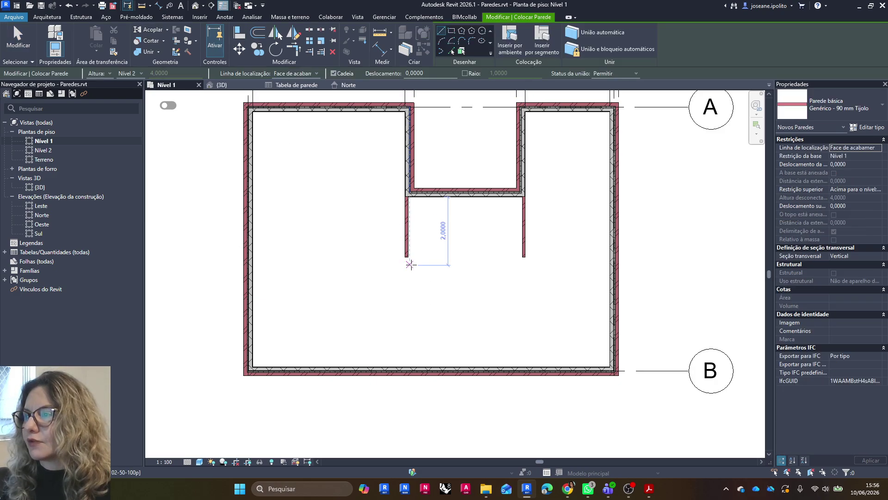
click(406, 257)
click(523, 257)
key(Escape)
key(Escape)
Step: Set the horizontal brick wall's distance from the recess's bottom wall to 2.5 m
click(488, 260)
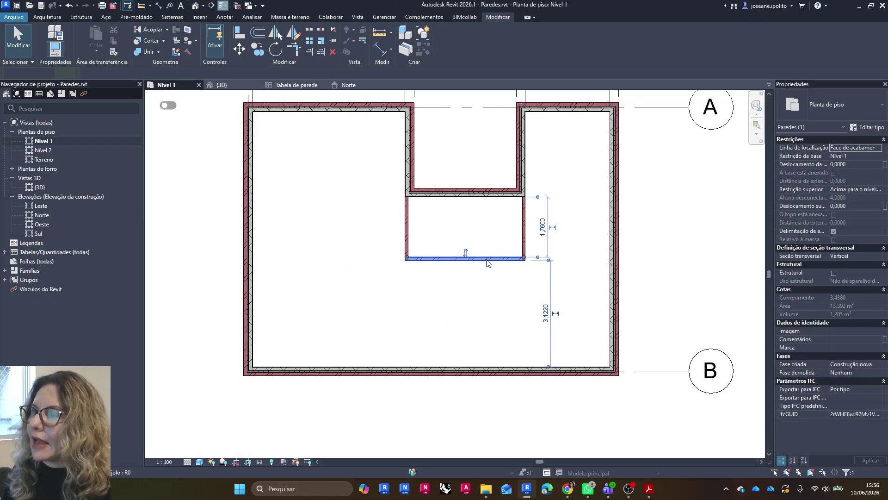
scroll(537, 244, up, 2)
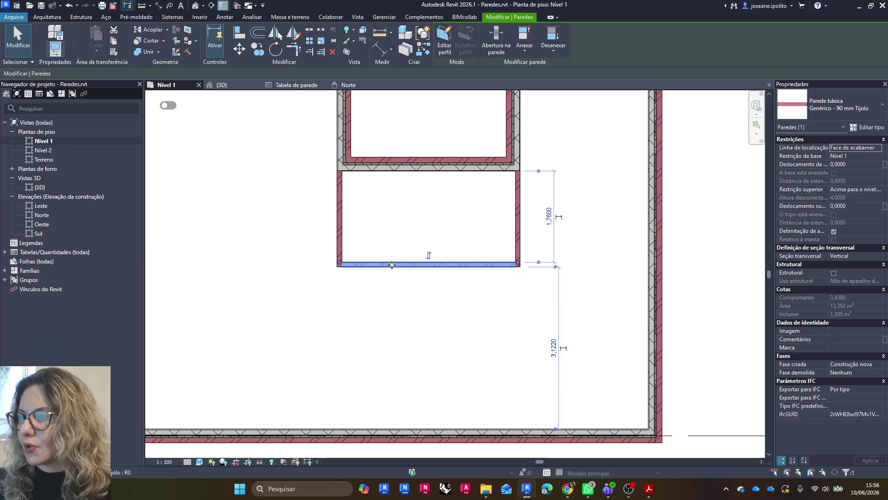
click(550, 218)
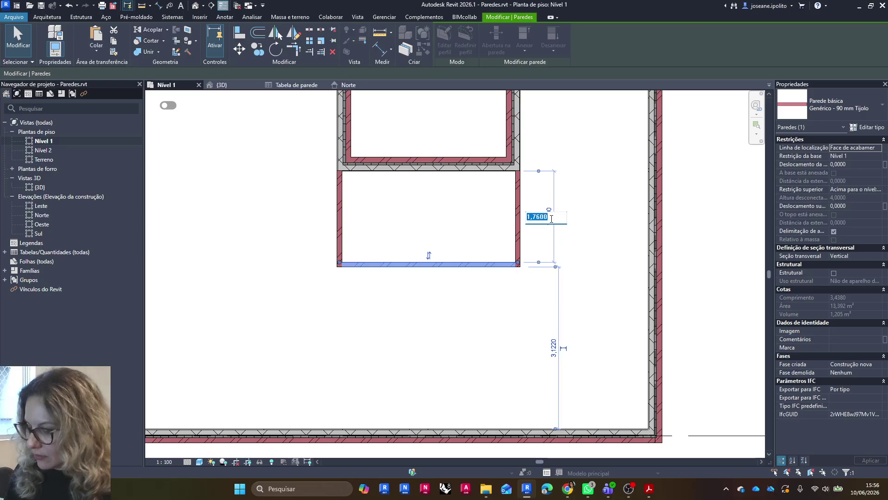
text(2.5)
key(Return)
click(557, 218)
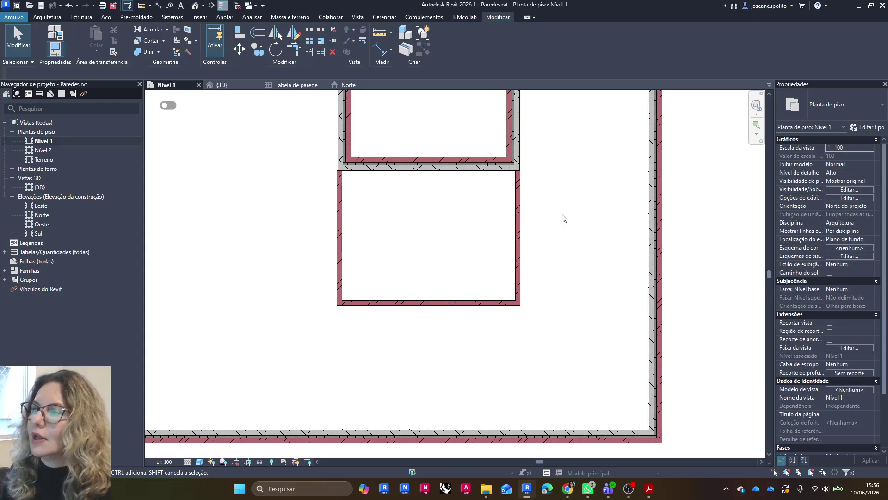
Step: Move the right exterior wall by setting its dimension to the recess's right wall to 2.80 m
scroll(388, 258, down, 3)
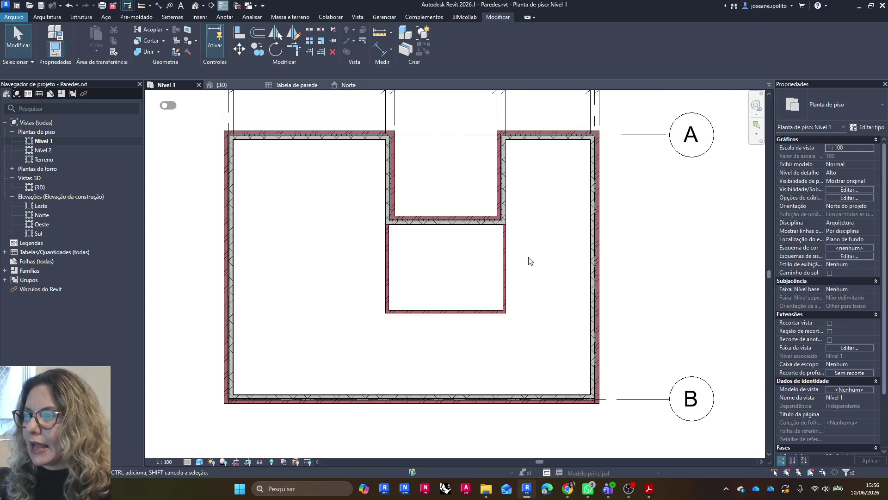
click(594, 264)
scroll(396, 252, down, 2)
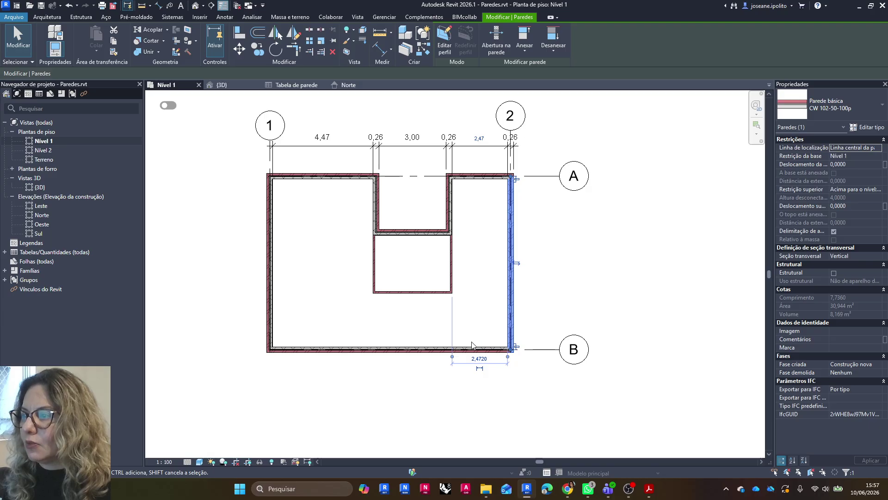
scroll(472, 343, up, 1)
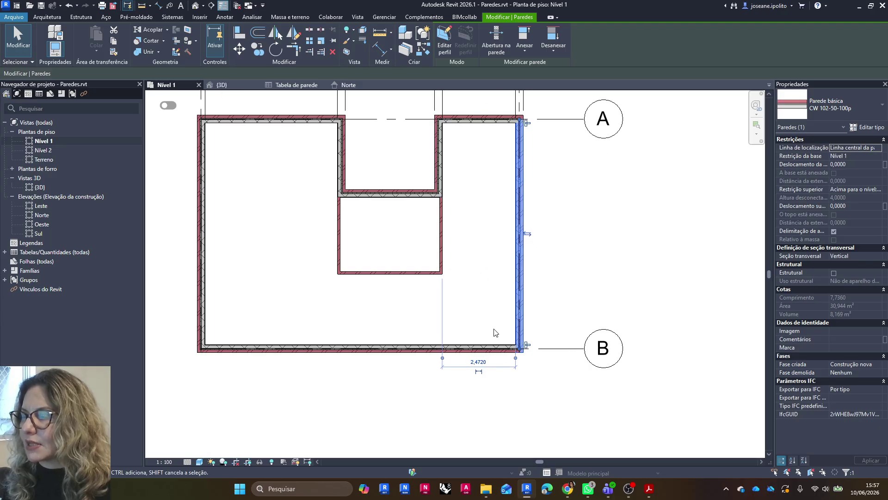
scroll(473, 373, down, 1)
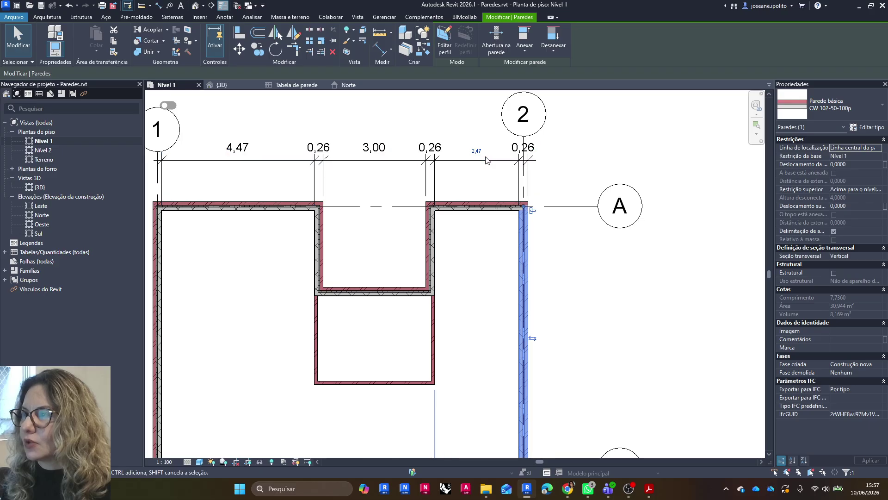
scroll(499, 236, down, 3)
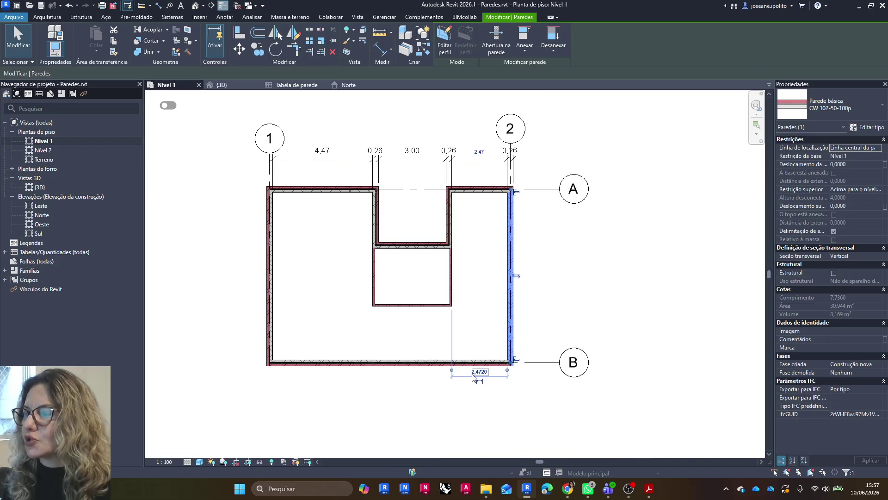
click(483, 153)
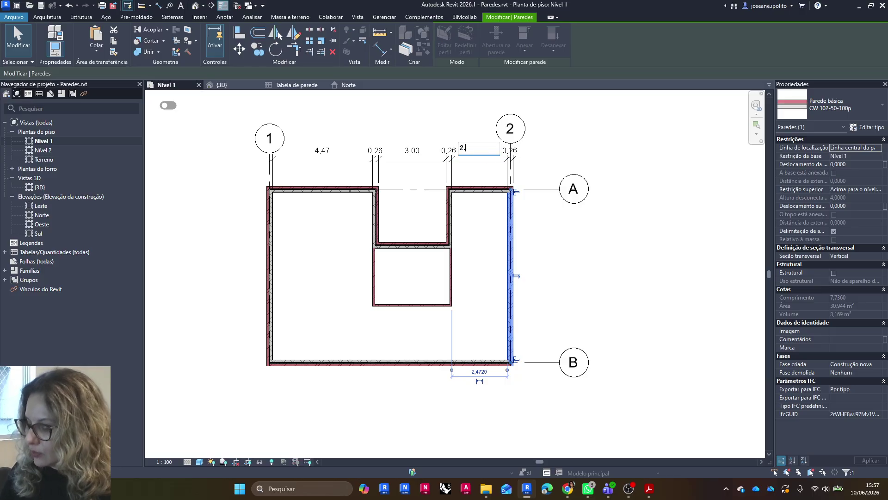
key(Return)
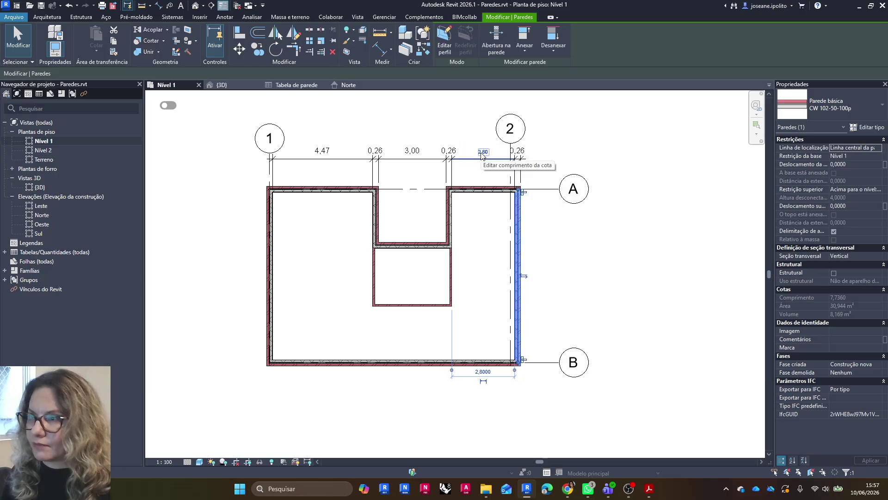
Step: Move the left exterior wall by setting its dimension to the recess's left wall to 4.80 m
click(307, 243)
click(270, 246)
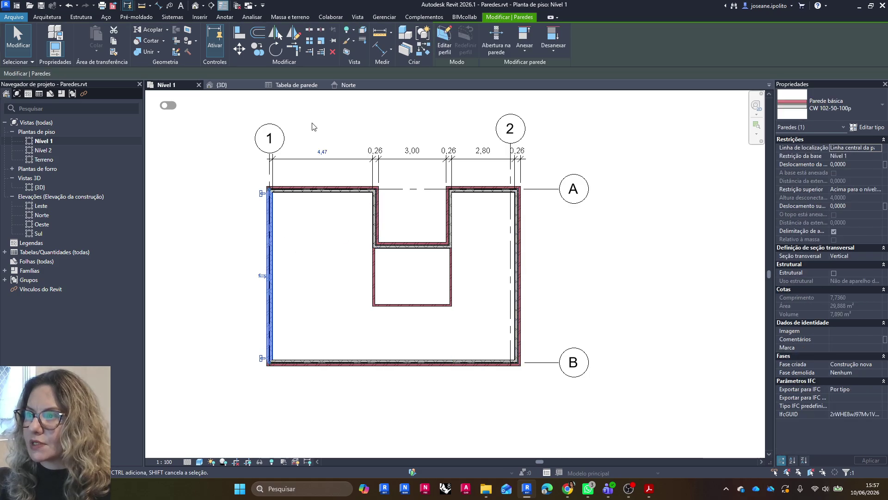
click(324, 154)
text(4.8)
key(Return)
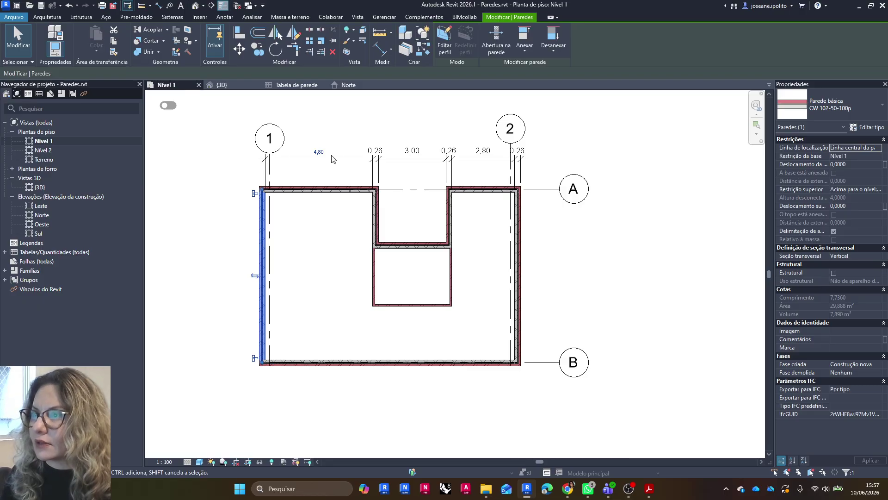
key(Escape)
scroll(291, 208, up, 3)
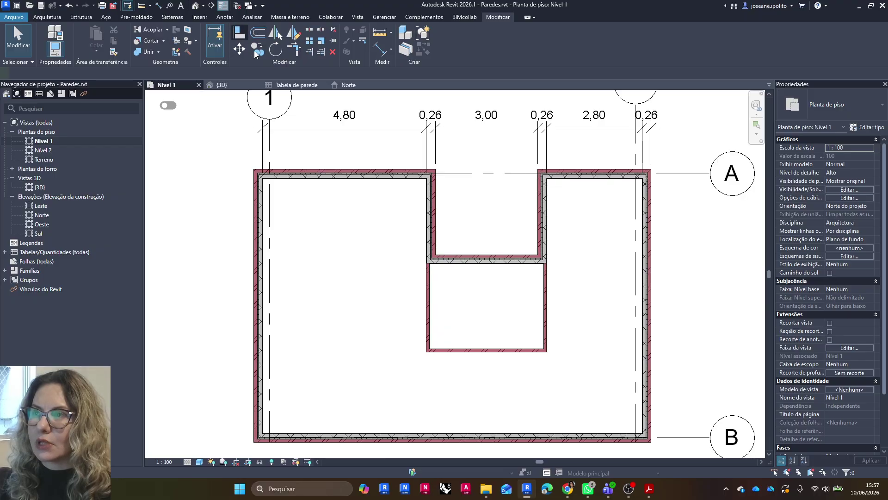
Step: Align grid 1 with the centerline of the left exterior wall
click(244, 39)
scroll(259, 187, up, 6)
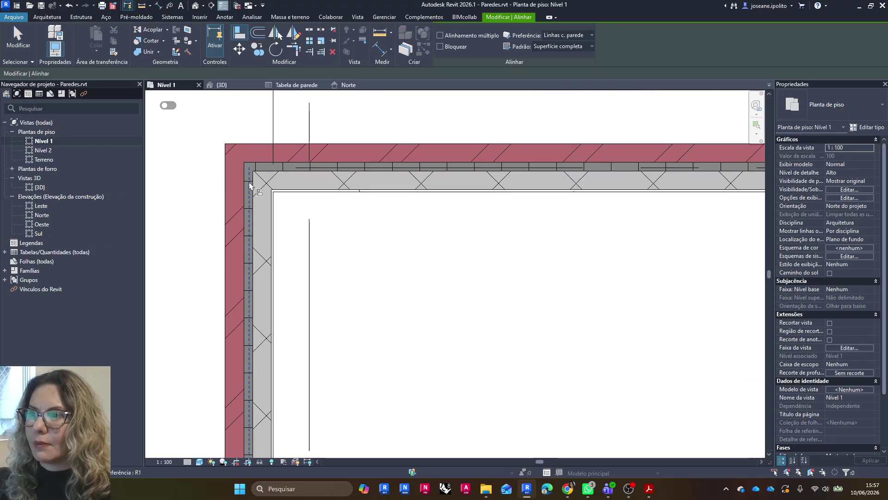
click(250, 187)
click(310, 262)
scroll(310, 263, down, 4)
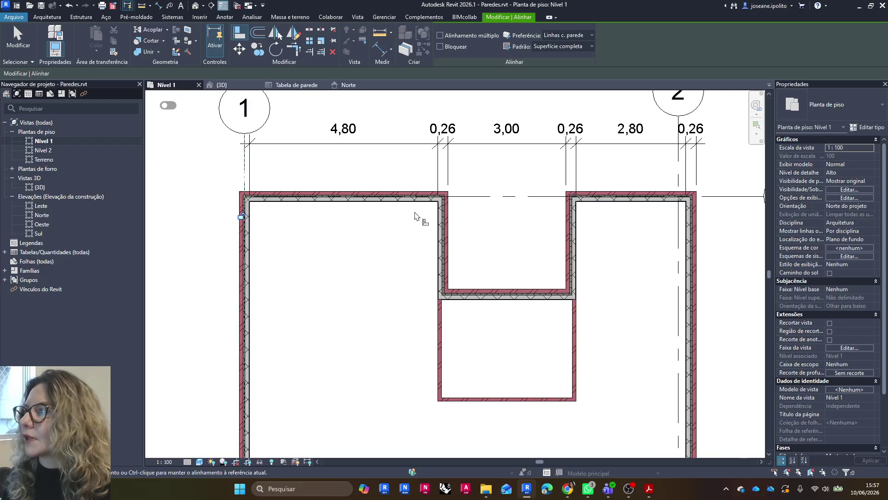
Step: Align grid 2 with the centerline of the right exterior wall and end the Align command
scroll(627, 214, up, 2)
scroll(627, 214, up, 3)
click(653, 201)
click(603, 233)
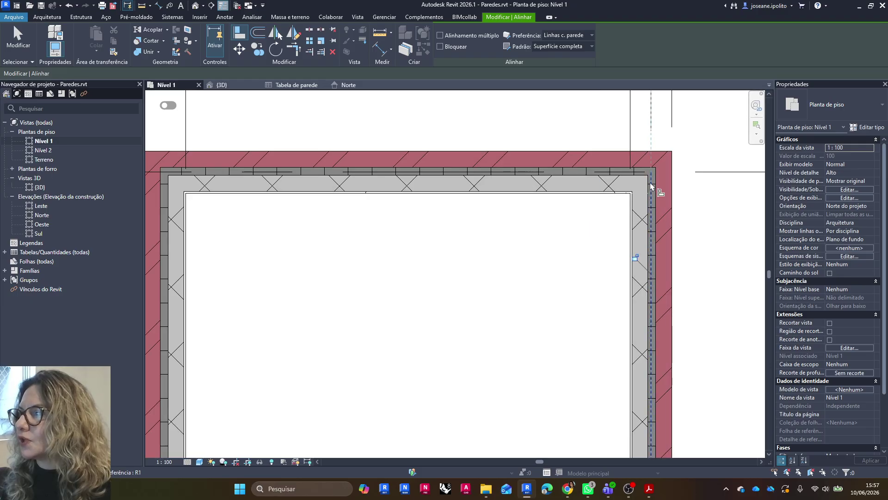
scroll(630, 254, down, 3)
key(Escape)
key(Escape)
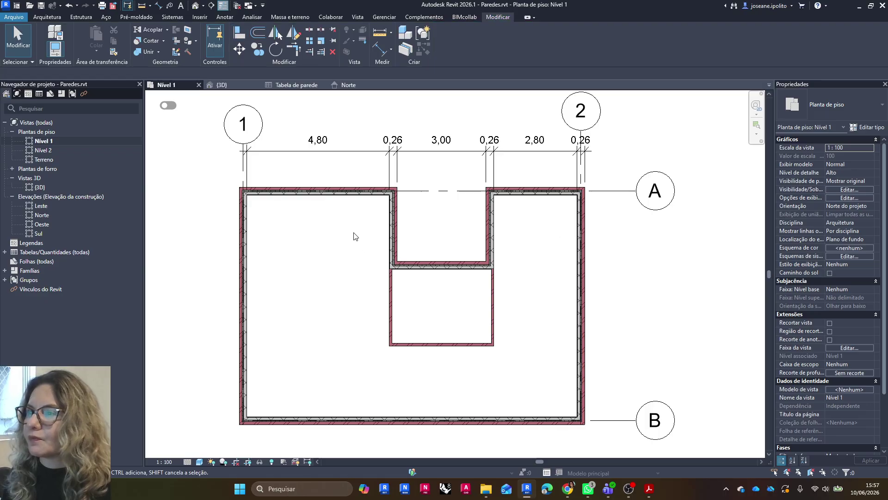
Step: Inspect the wall corners up close and open the layer structure of the left exterior wall's type
scroll(239, 176, up, 3)
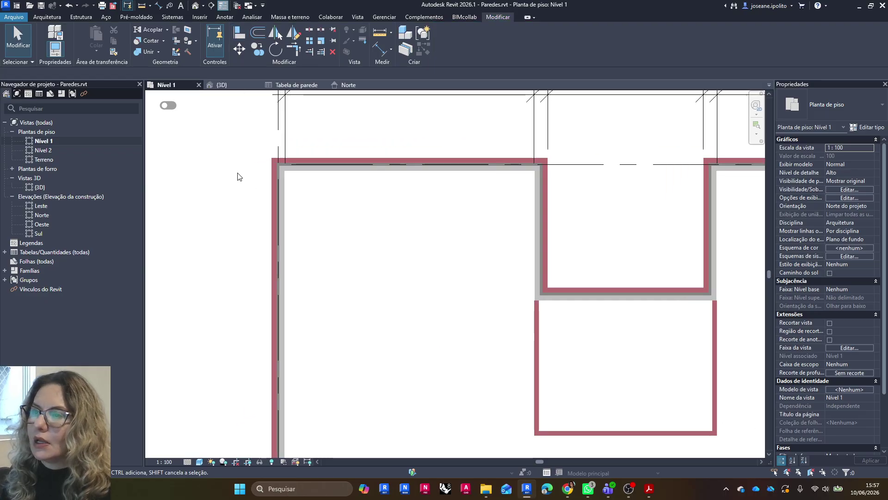
scroll(311, 173, up, 4)
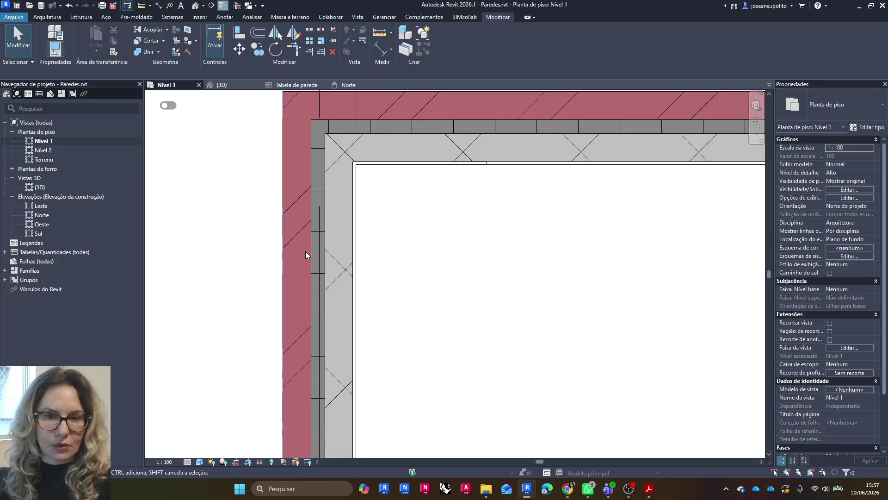
scroll(301, 231, down, 6)
scroll(464, 279, up, 8)
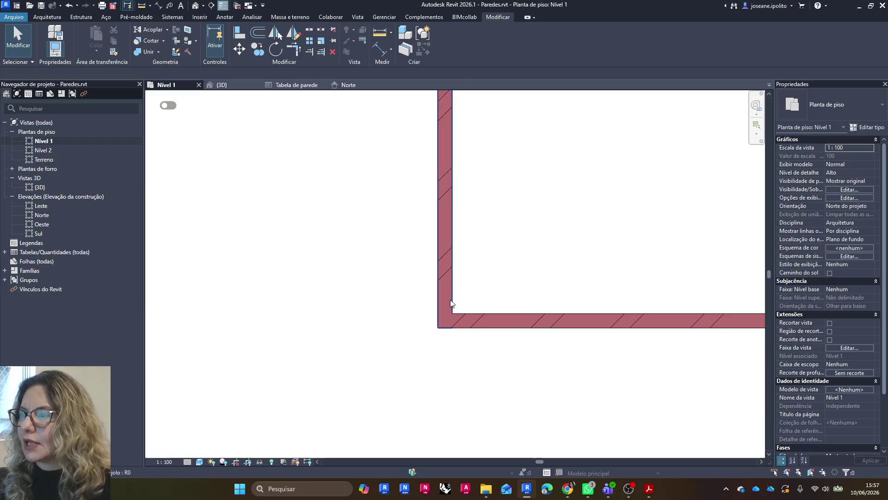
scroll(398, 289, down, 5)
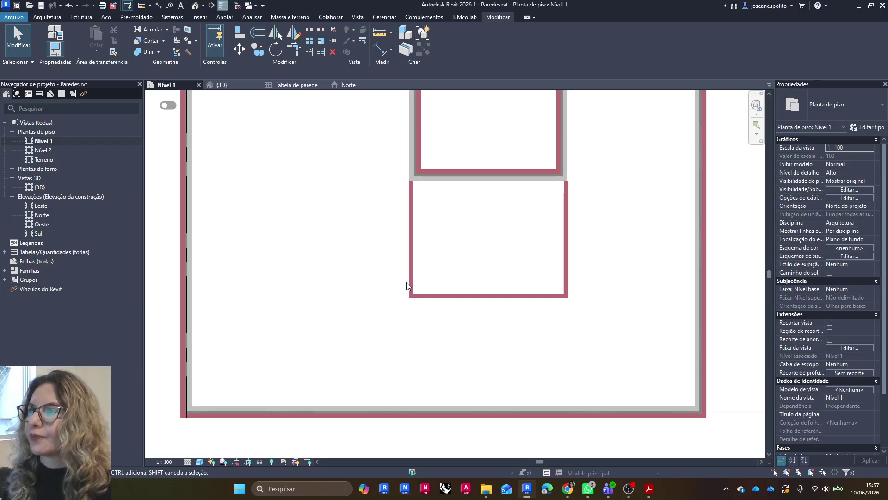
scroll(439, 265, down, 1)
click(219, 201)
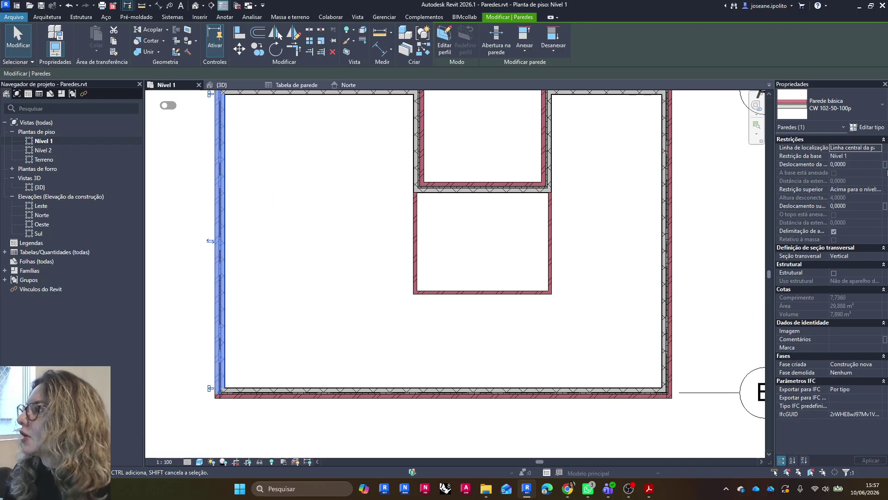
click(866, 128)
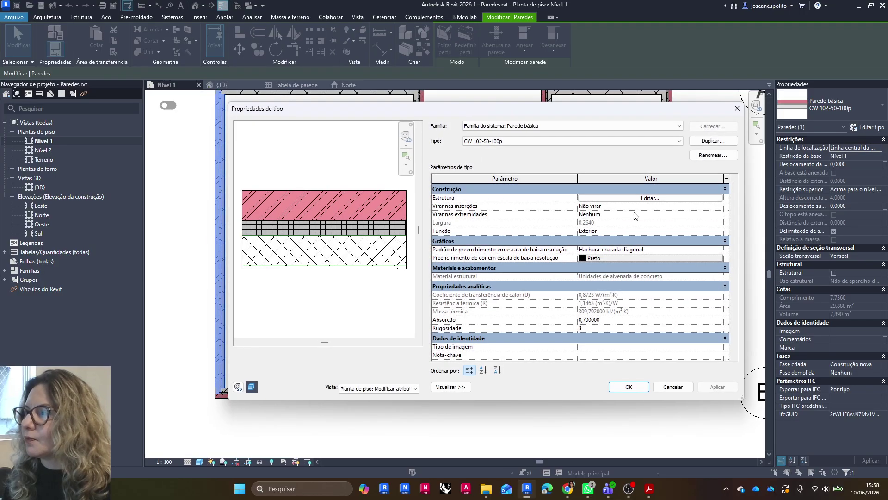
click(633, 199)
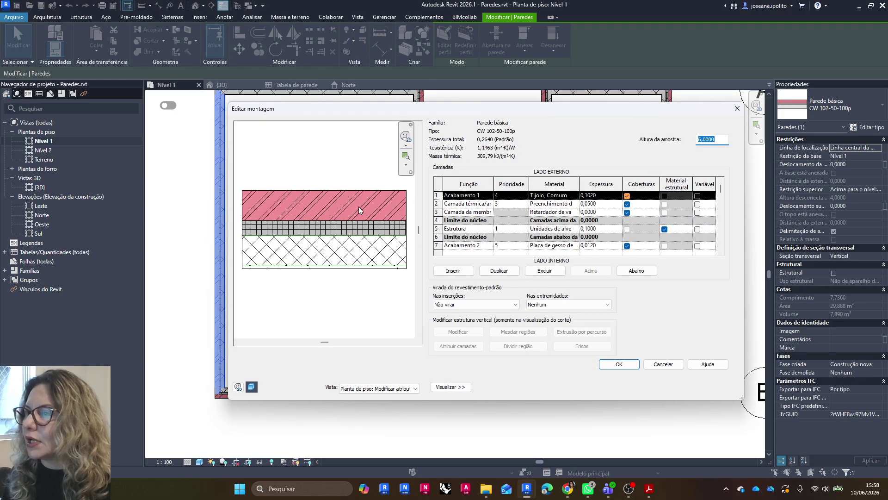
Step: Preview the exterior wall assembly in section, examine its layers and close the type settings without changes
click(397, 389)
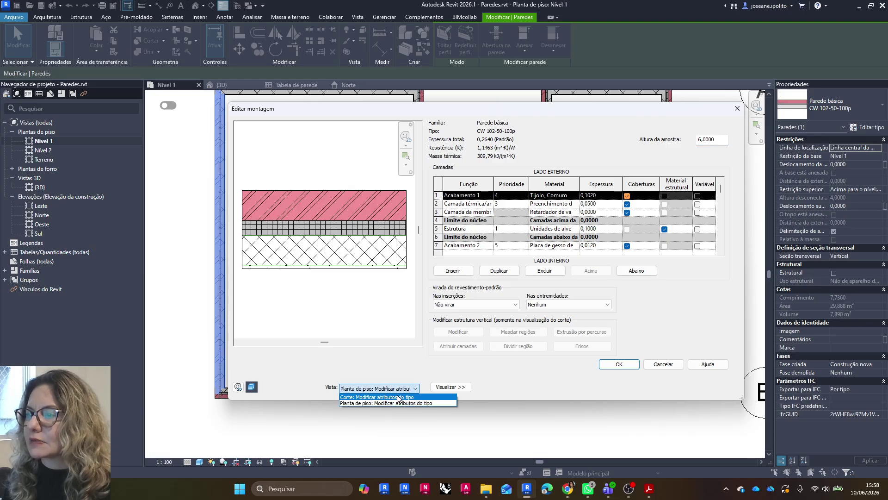
click(398, 397)
scroll(317, 315, up, 5)
scroll(354, 271, down, 3)
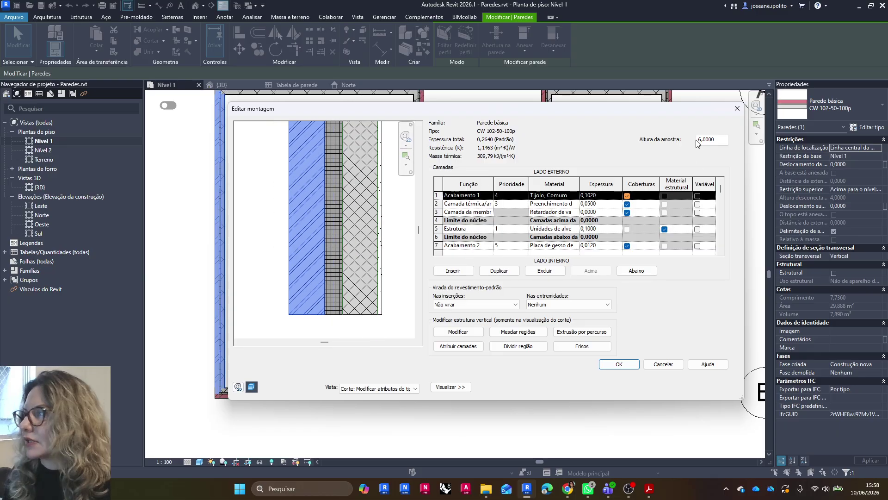
click(737, 108)
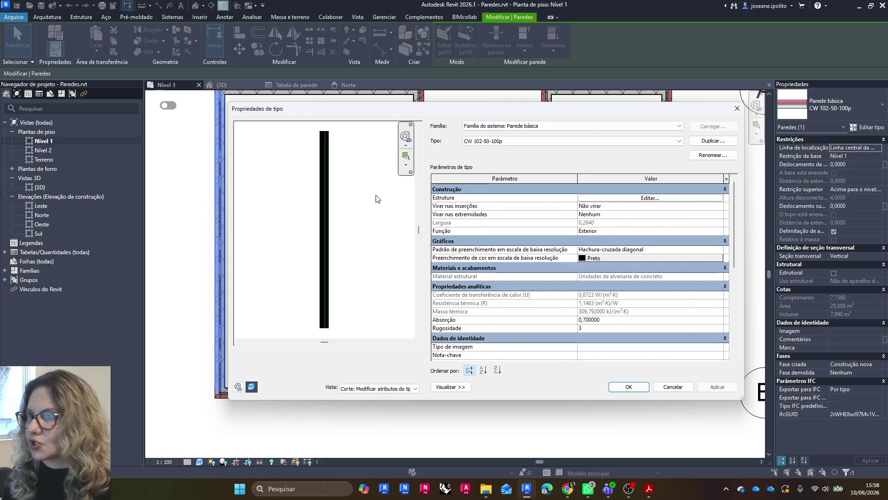
click(673, 388)
click(310, 250)
Step: Extend the two vertical 90 mm brick interior walls down to the bottom exterior wall
scroll(309, 249, down, 5)
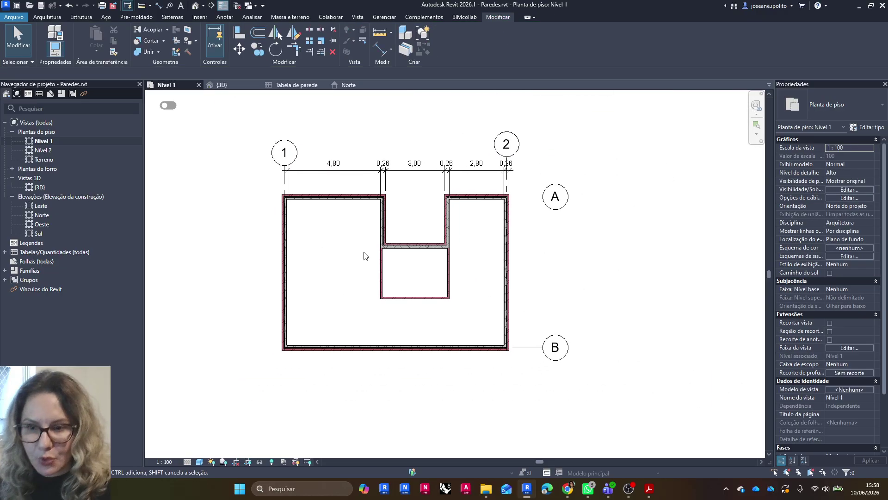
middle_drag(369, 273, 362, 301)
scroll(427, 316, up, 3)
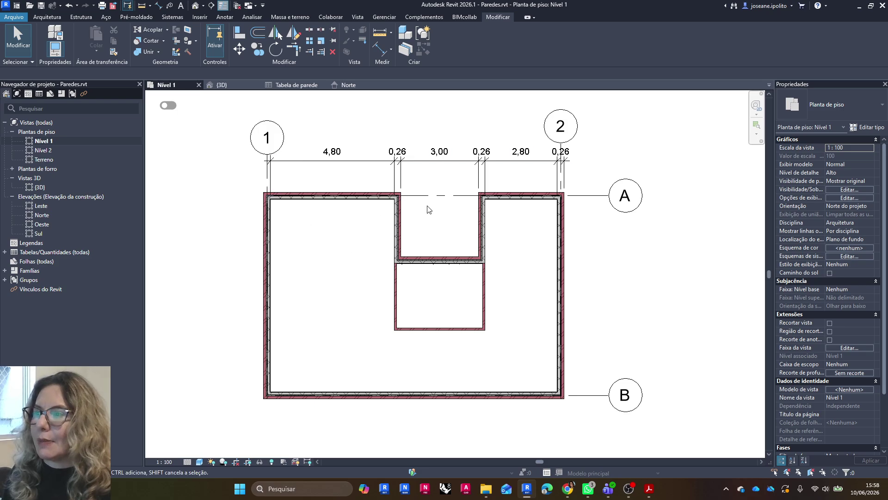
middle_drag(421, 277, 437, 268)
scroll(411, 326, up, 2)
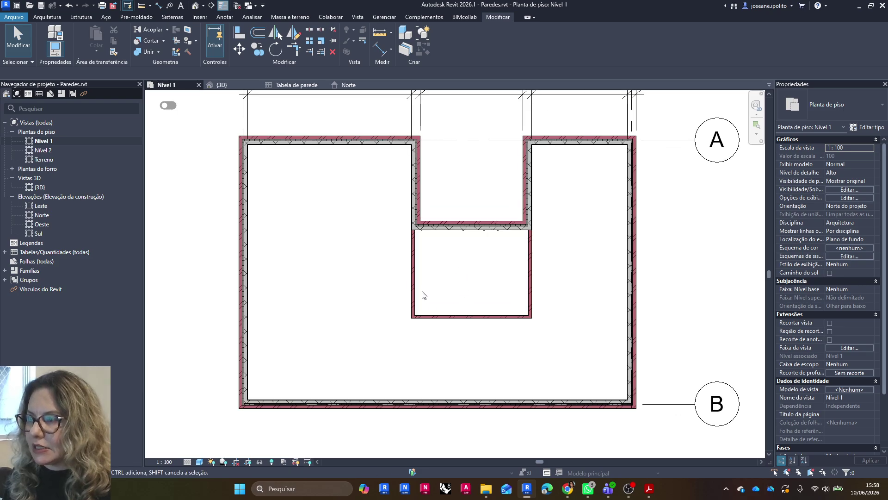
click(414, 309)
drag(412, 319, 413, 399)
click(530, 303)
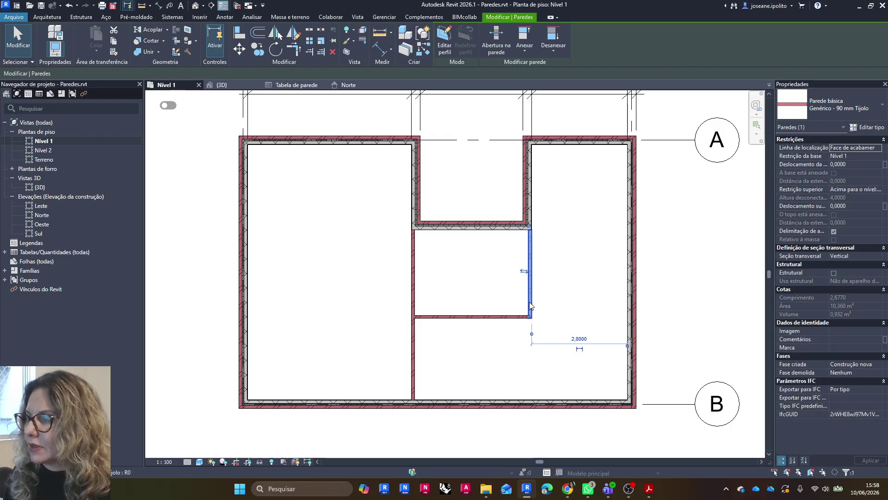
drag(528, 317, 530, 399)
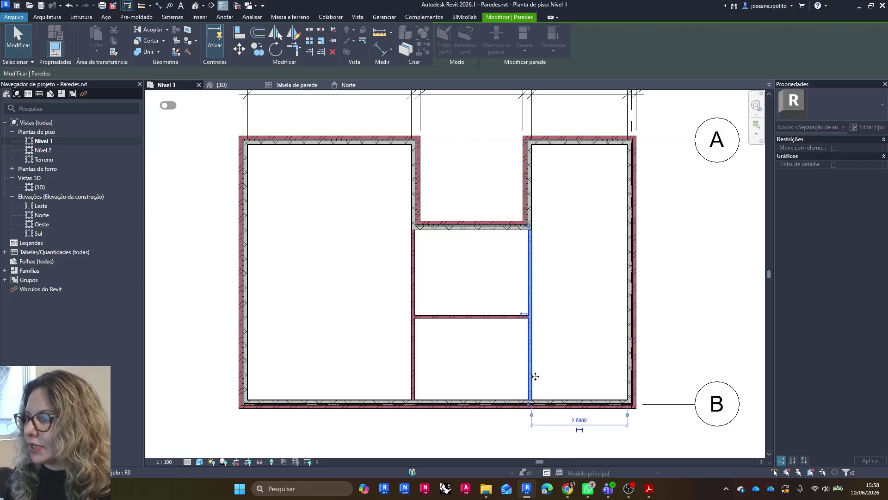
click(195, 130)
Step: Place an M_Folha única 0915 x 2134mm door in the left exterior wall, 0.10 m from its upper corner, swinging inward
click(46, 17)
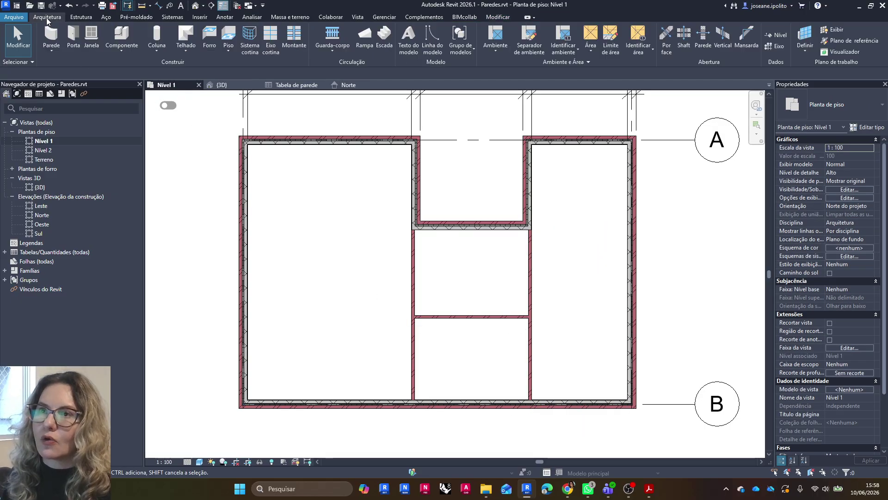
click(73, 34)
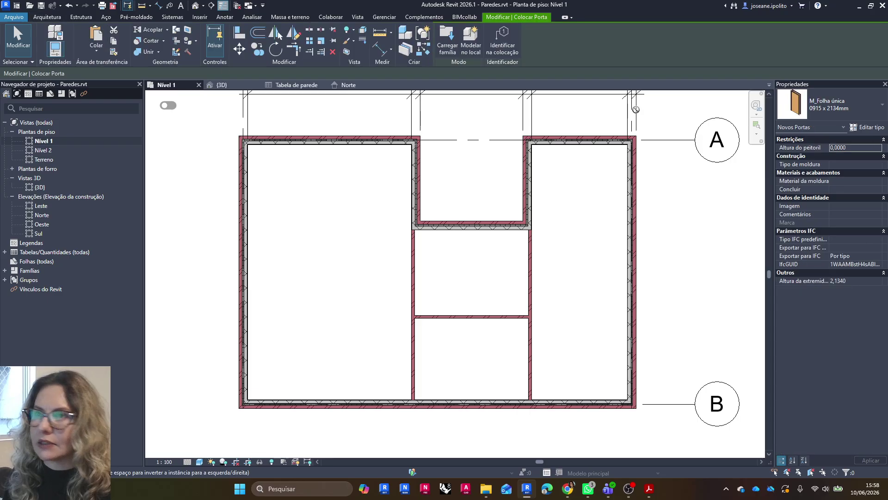
click(836, 112)
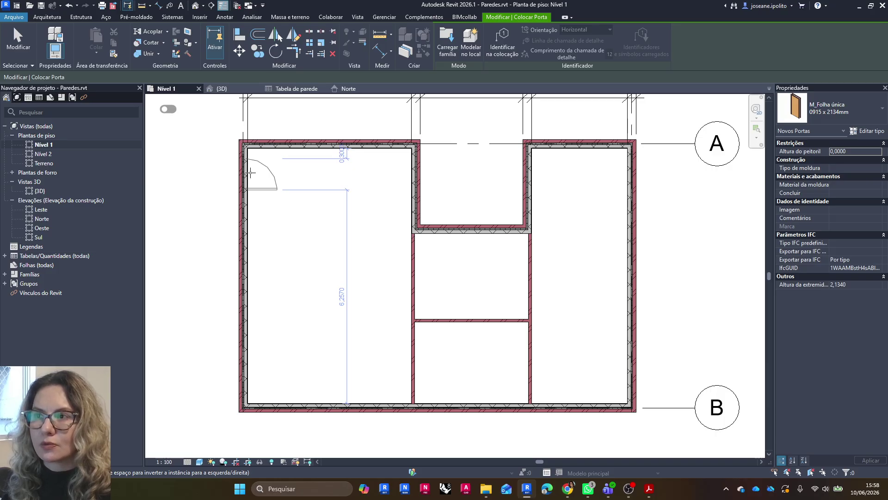
key(space)
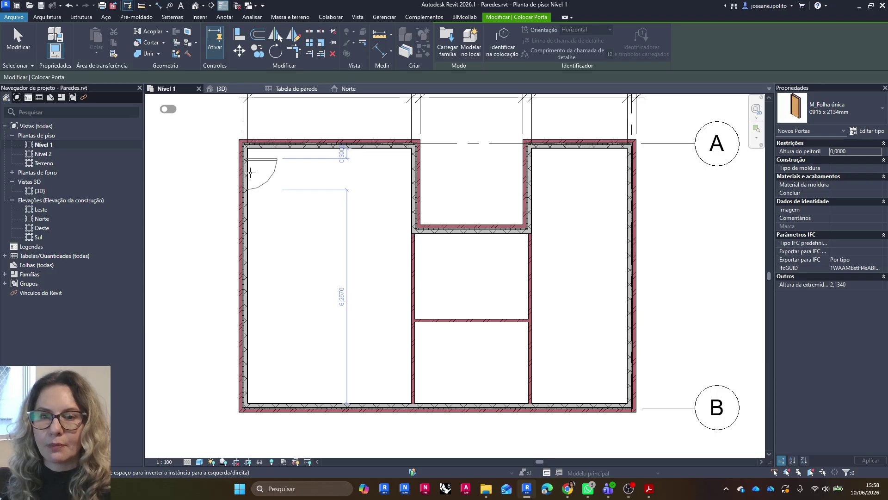
click(250, 165)
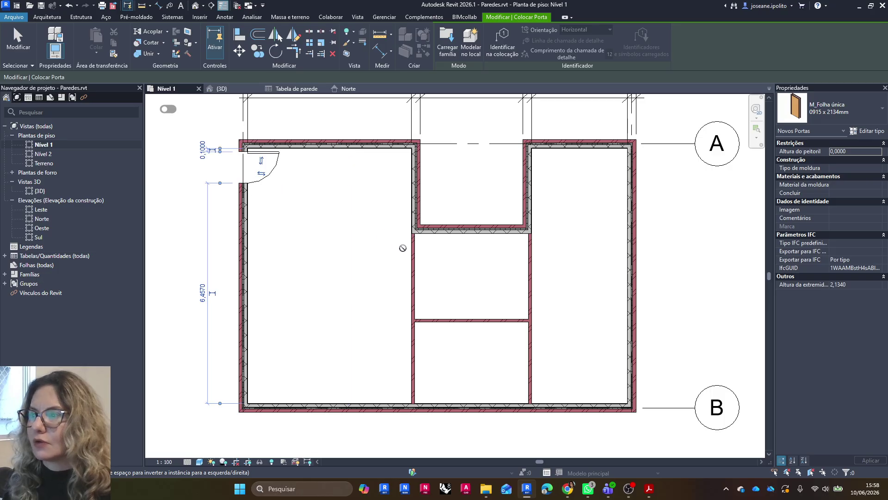
Step: Add doors 0.10 m from the upper end of the left interior wall and at the left end of the horizontal interior wall
click(414, 252)
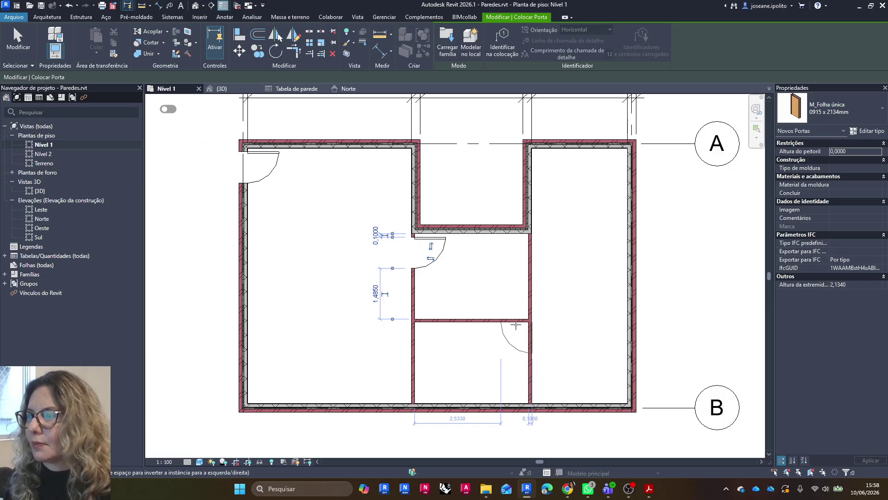
click(434, 318)
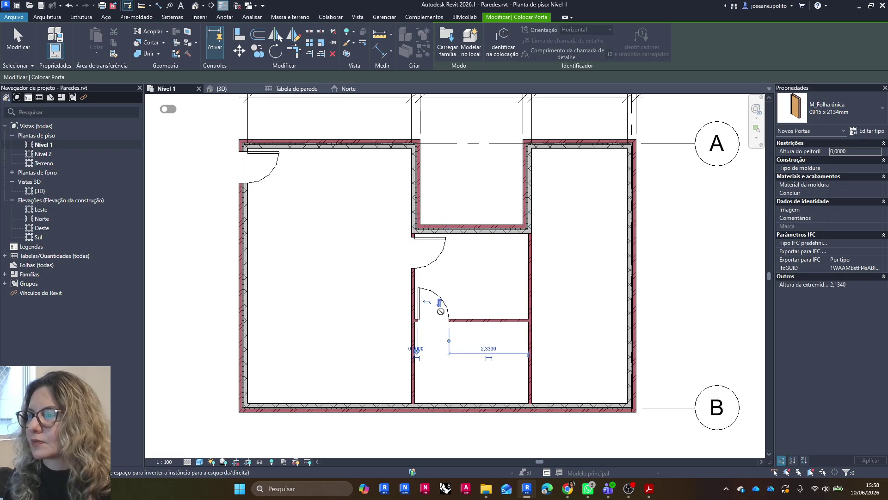
key(Escape)
Step: Flip the horizontal interior wall's door to swing into the lower room, hinged on the side nearest the left interior wall
click(435, 303)
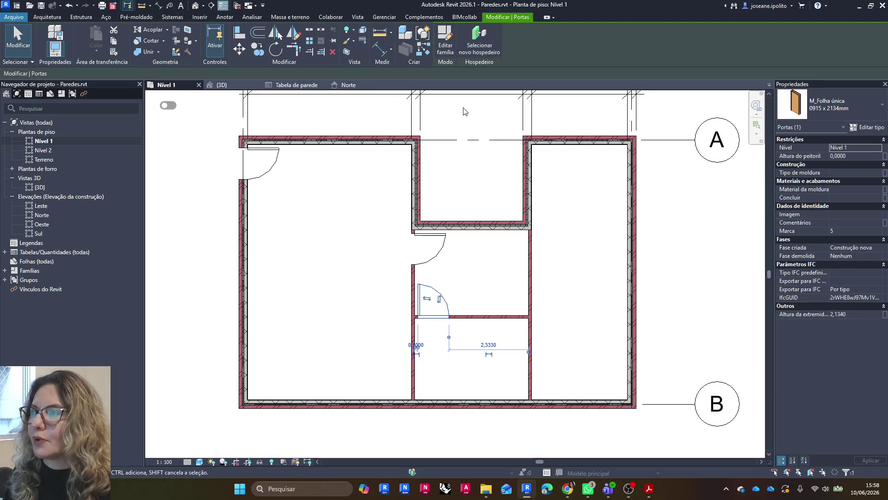
click(439, 299)
click(427, 334)
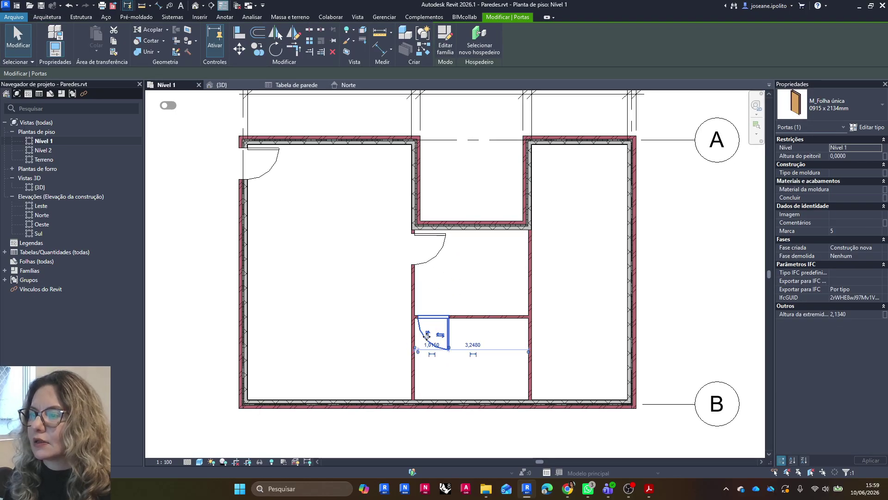
click(441, 334)
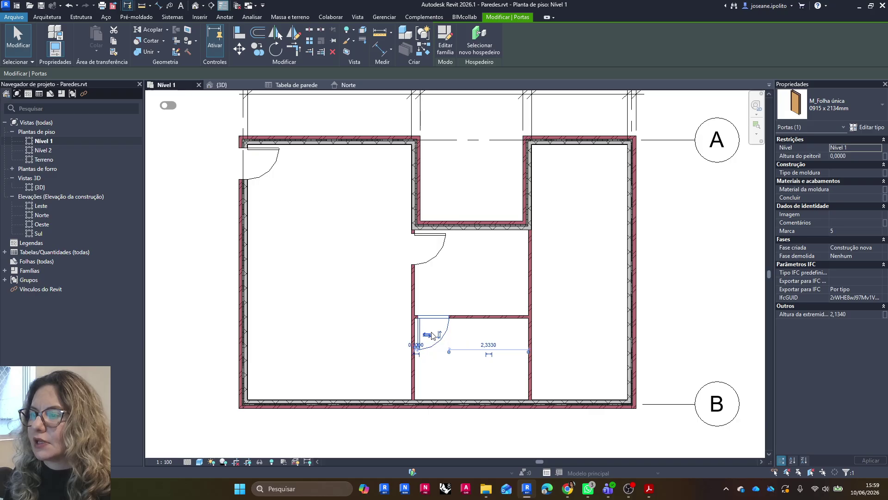
click(473, 283)
Step: Create similar doors near the upper ends of the right interior wall and the right exterior wall, both swinging toward the left
click(436, 250)
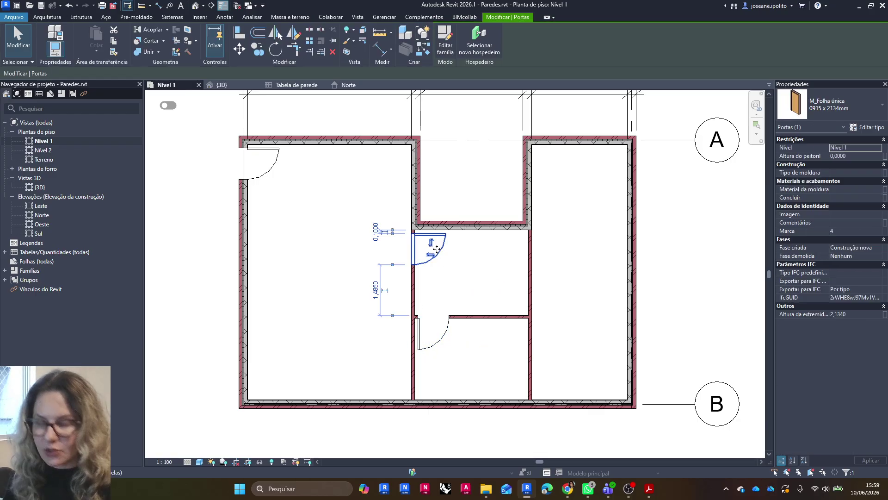
key(c)
key(s)
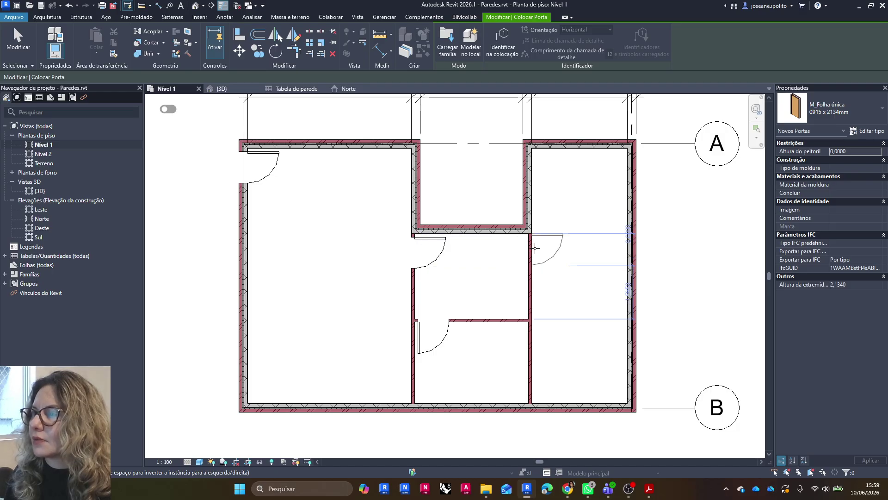
key(space)
click(528, 252)
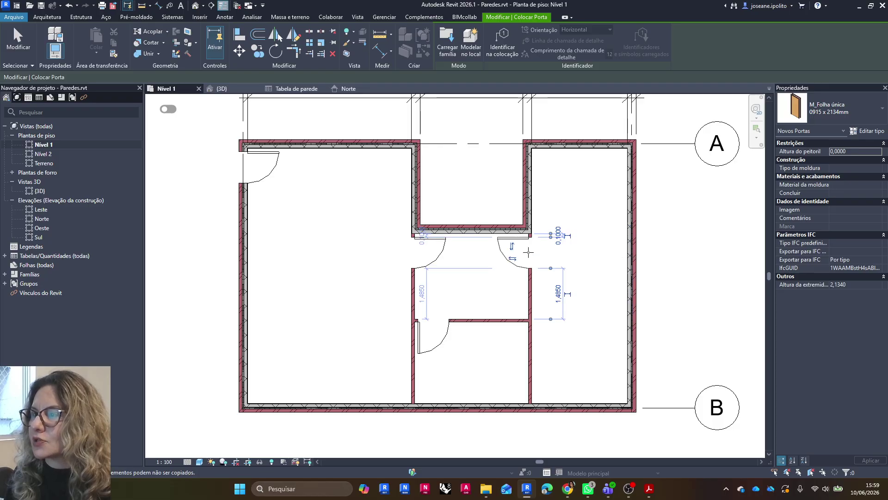
click(627, 171)
key(Escape)
key(Escape)
Step: Place two M_Fixo 0915 x 1220mm windows in the left exterior wall, 1.00 m below the door and 1.60 m from the lower corner
scroll(600, 194, down, 1)
middle_drag(587, 246, 579, 262)
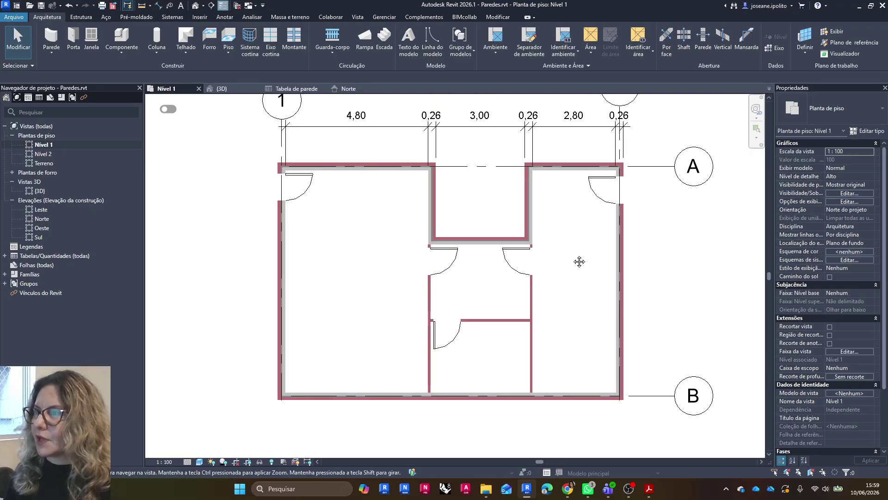
click(85, 39)
click(851, 118)
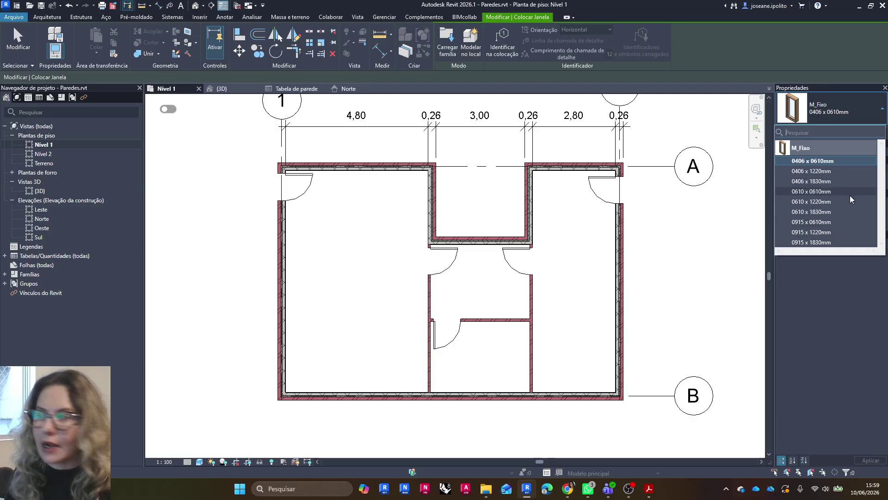
click(818, 232)
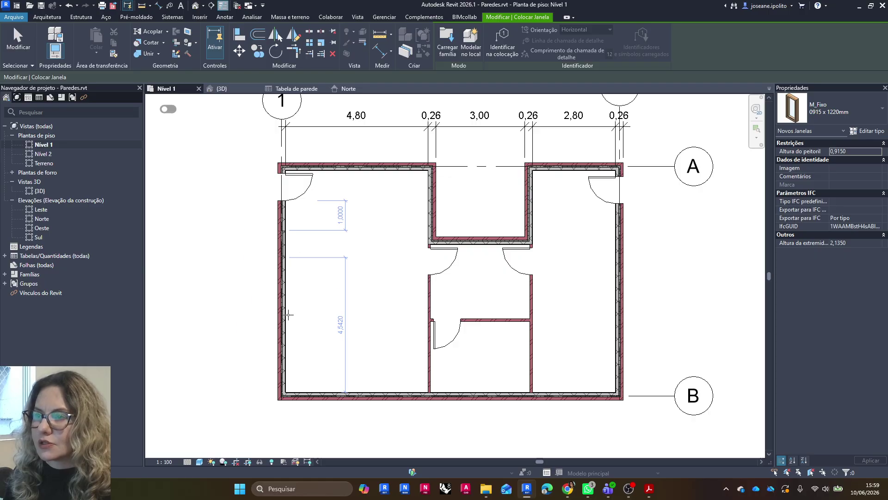
click(284, 331)
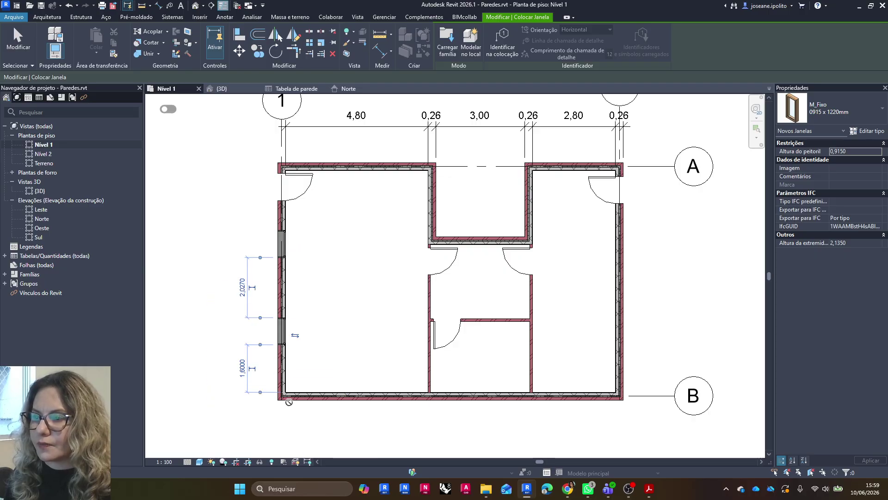
Step: Add three such windows along the lower exterior wall, one in the right wall 1.60 m from its lower corner, and one centred in the recess's back wall
click(315, 393)
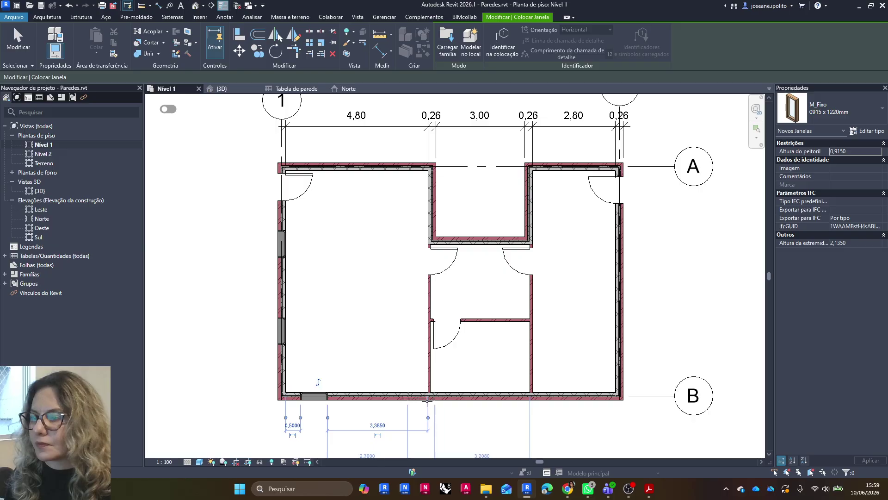
click(563, 393)
click(486, 394)
click(617, 331)
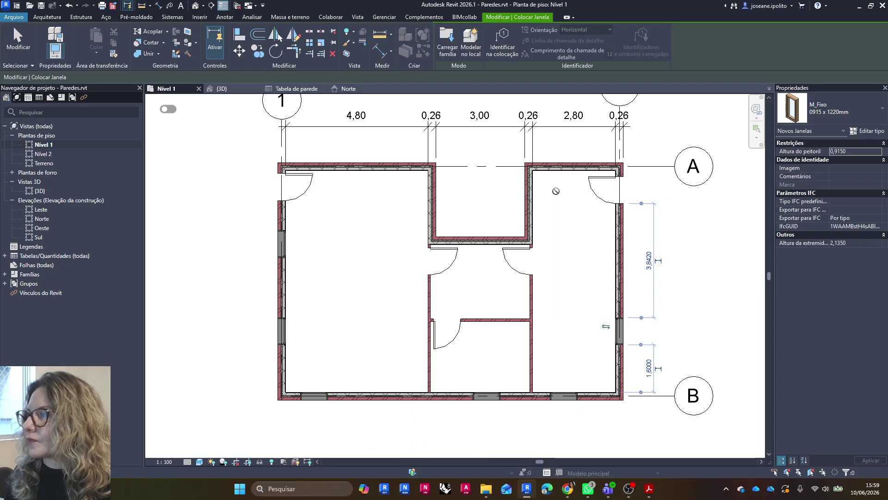
click(483, 242)
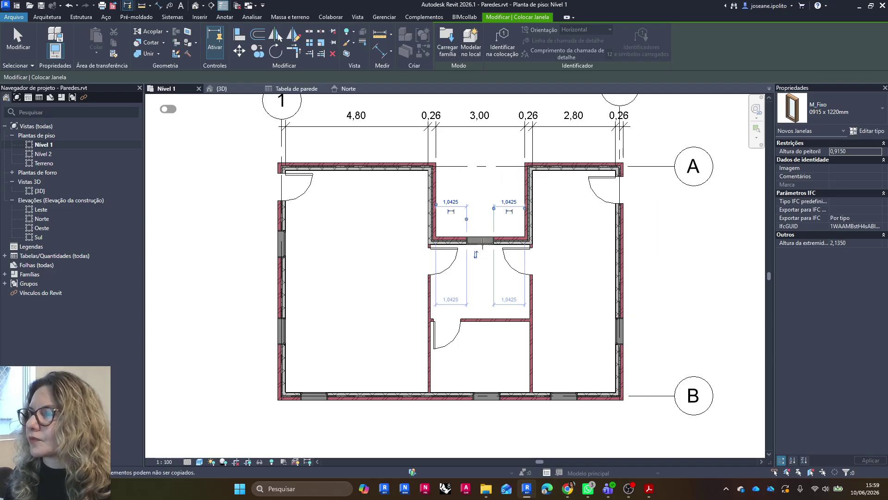
key(Escape)
key(Escape)
Step: Open the 3D view and examine the windows and doors from outside the building
click(196, 6)
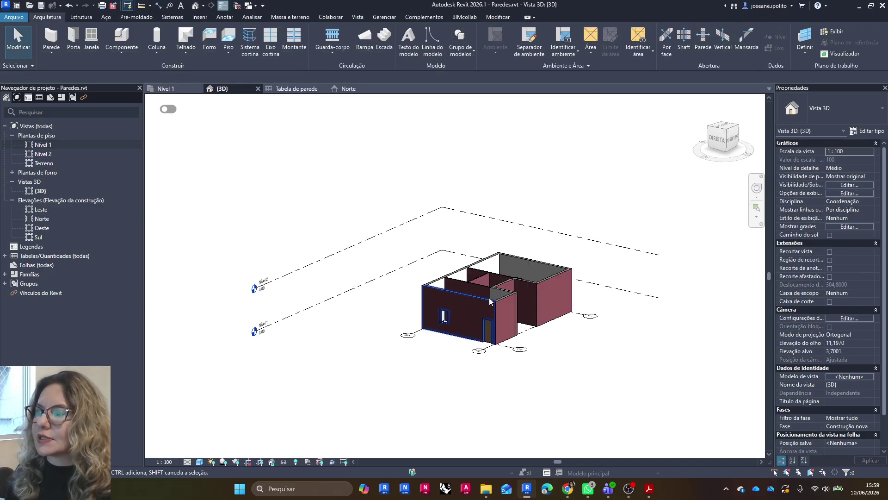
scroll(420, 309, up, 4)
scroll(421, 311, down, 2)
shift+middle_drag(420, 311, 473, 286)
scroll(456, 293, up, 6)
scroll(460, 299, down, 5)
scroll(387, 248, up, 6)
scroll(338, 247, down, 5)
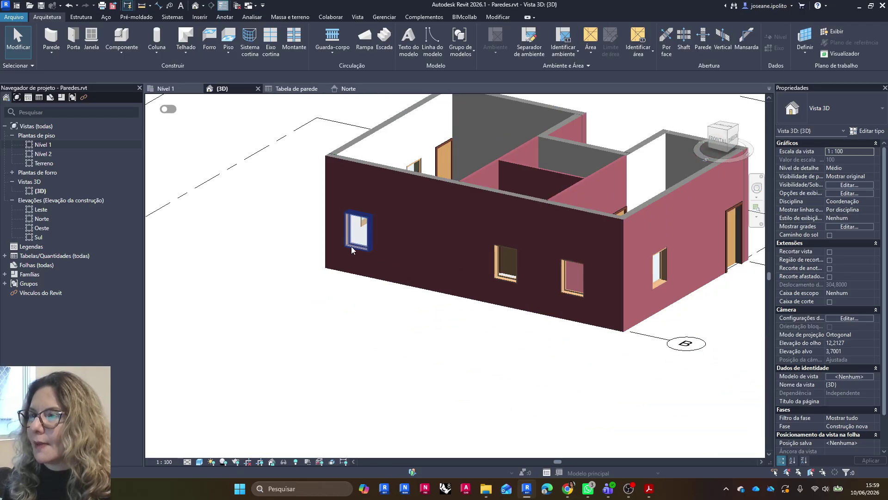
Step: Select all instances of the M_Fixo 0915 x 1220mm window in the entire project and set their sill height to 1.10 m
click(347, 242)
scroll(319, 252, down, 3)
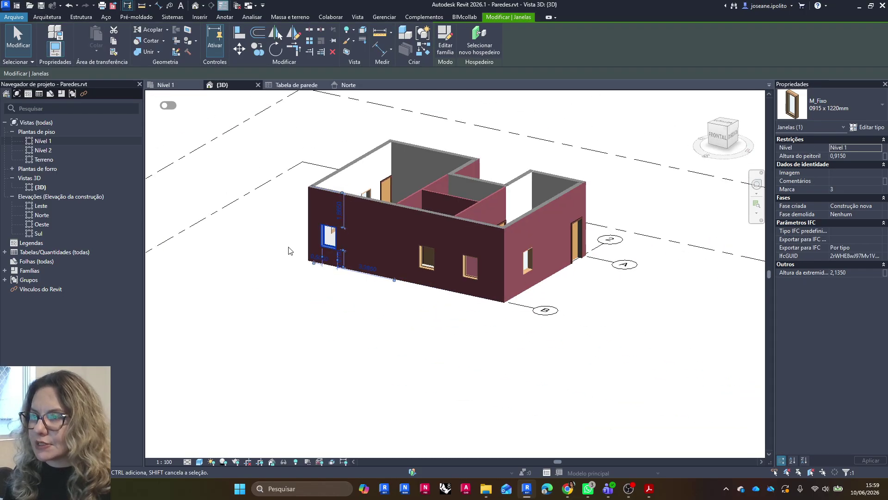
right_click(267, 278)
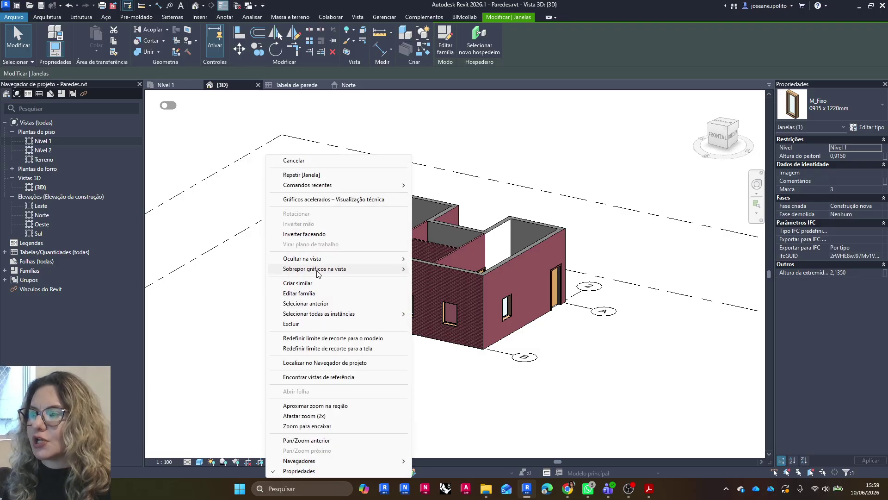
mouse_move(402, 314)
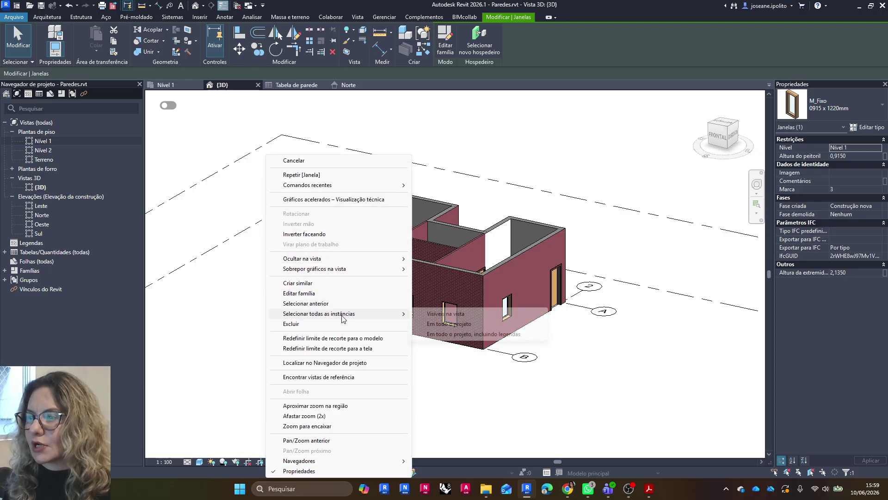
click(449, 324)
shift+middle_drag(600, 302, 496, 290)
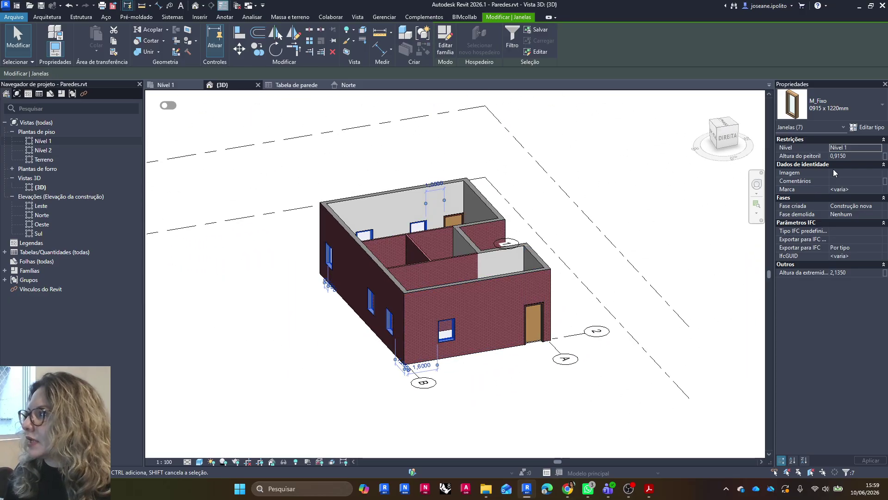
mouse_move(824, 160)
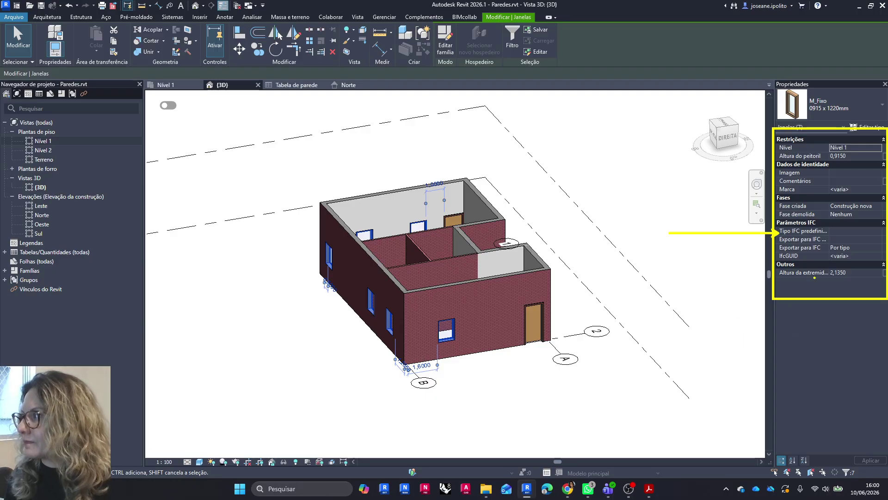
click(854, 158)
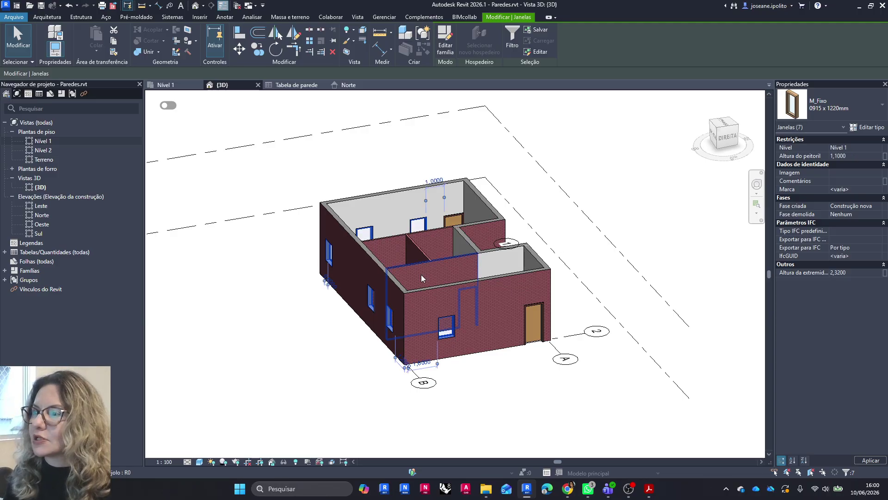
scroll(391, 315, up, 5)
scroll(390, 312, down, 10)
key(Escape)
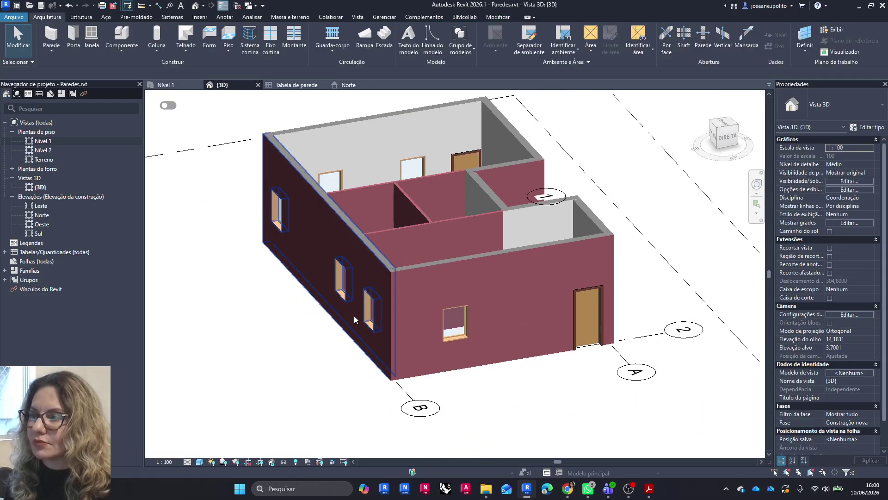
Step: Open the Tabela de parede schedule to review its wall entries, and return to the 3D view to examine the walls
shift+middle_drag(432, 319, 359, 245)
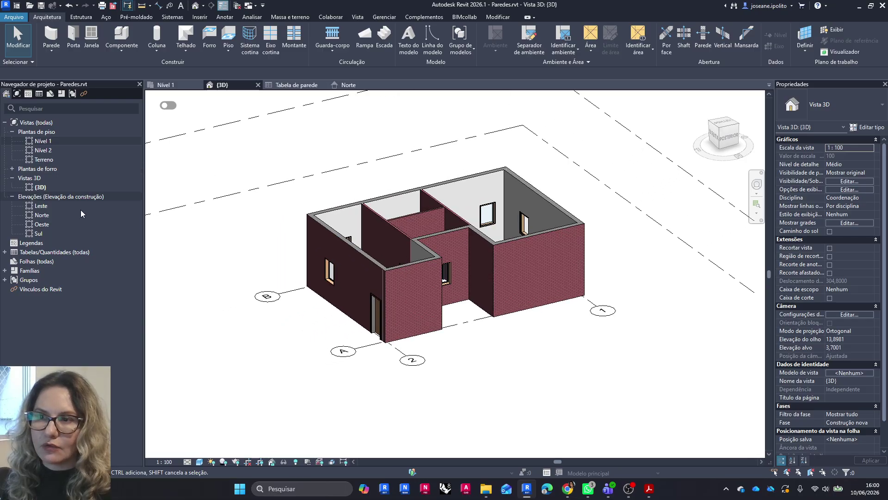
click(5, 252)
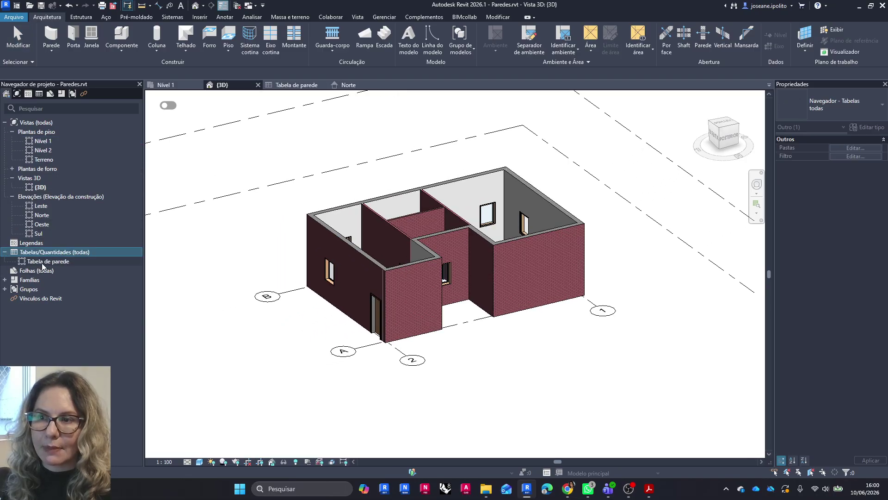
double_click(42, 262)
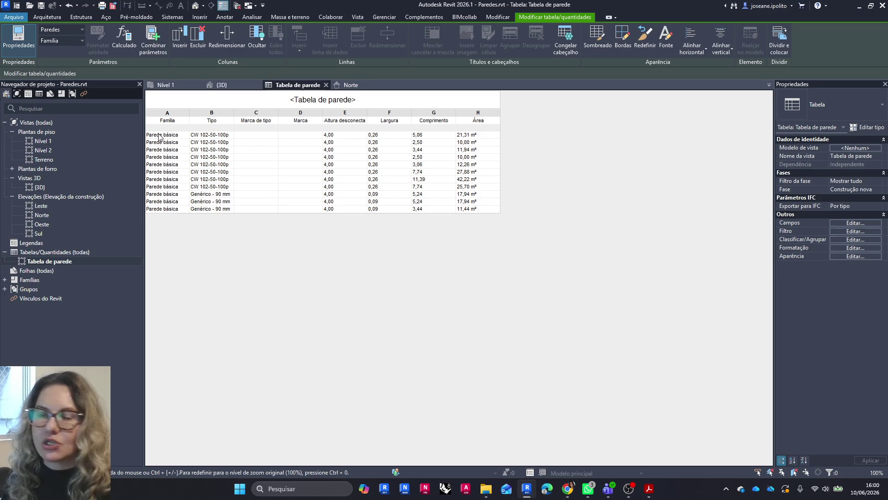
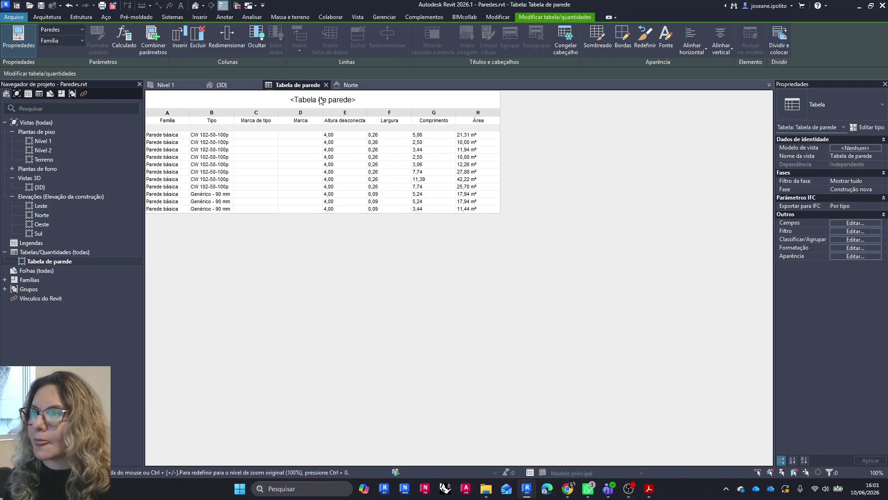
click(221, 85)
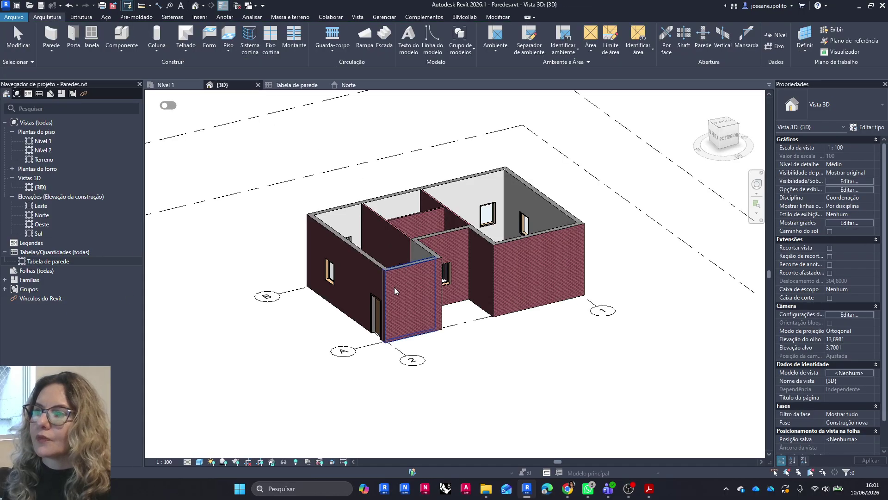
scroll(397, 288, up, 5)
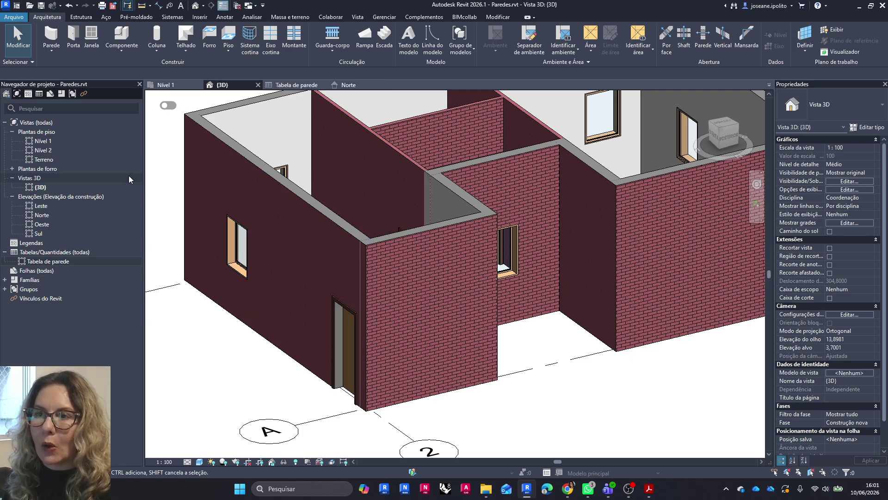
Step: Open the Nível 1 floor plan and set the left exterior wall's mark to 01
double_click(43, 141)
scroll(361, 220, down, 2)
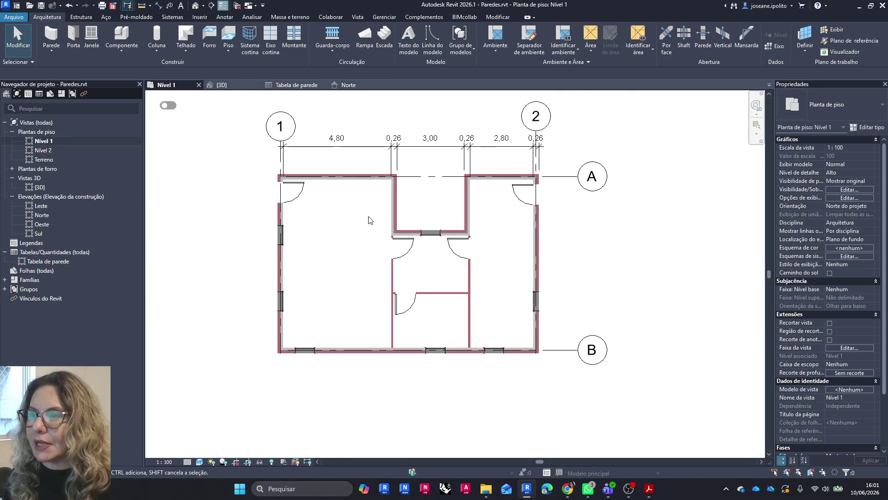
scroll(292, 254, up, 2)
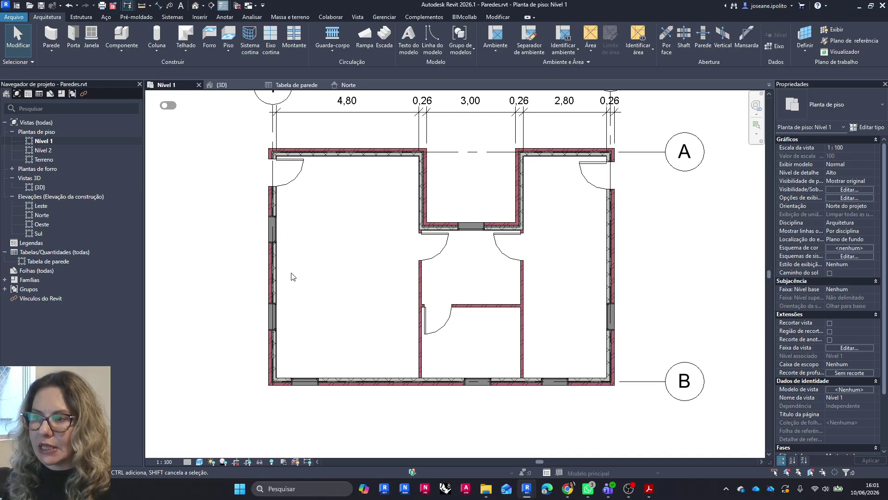
click(276, 279)
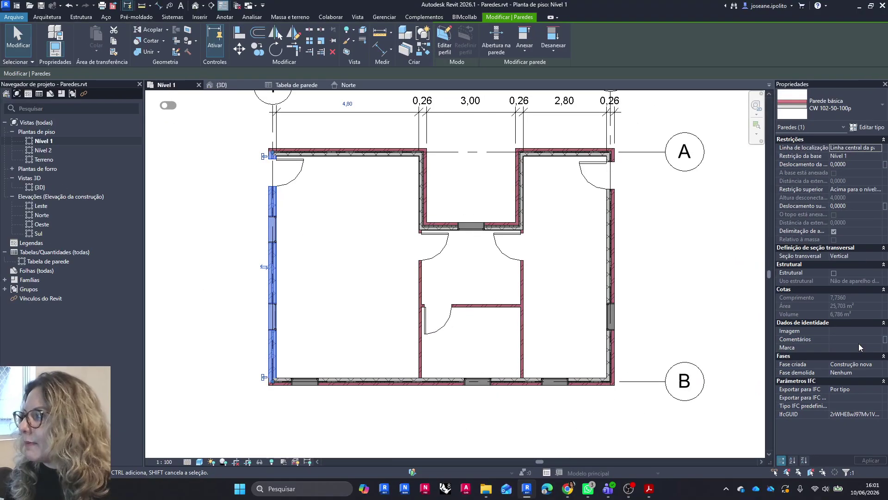
click(754, 330)
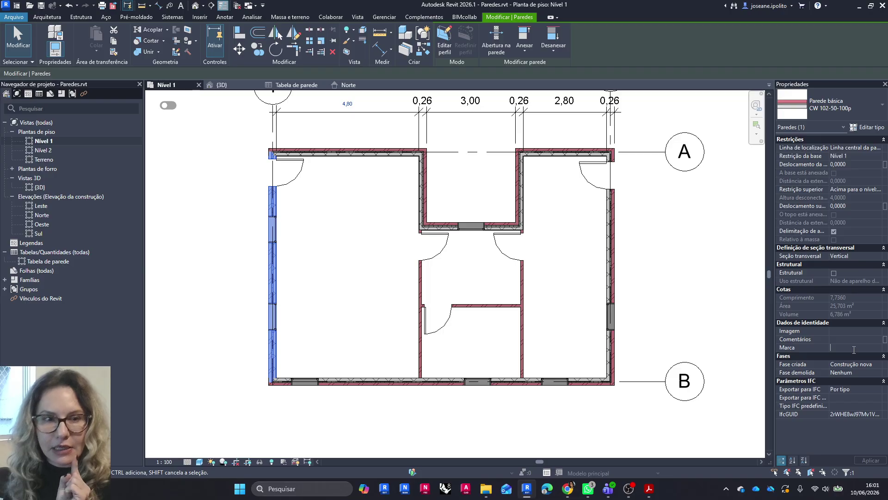
text(01)
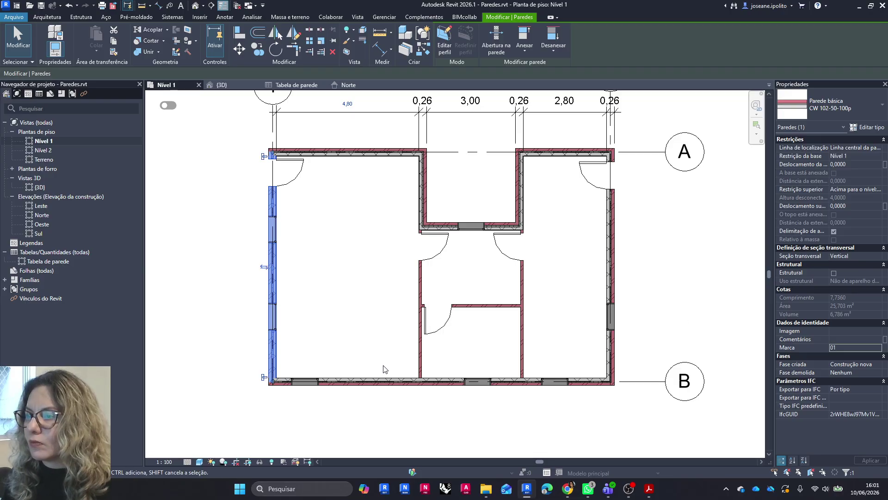
Step: Set the lower exterior wall's mark to 02 and the right exterior wall's mark to 03
click(388, 381)
click(837, 347)
text(02)
click(608, 365)
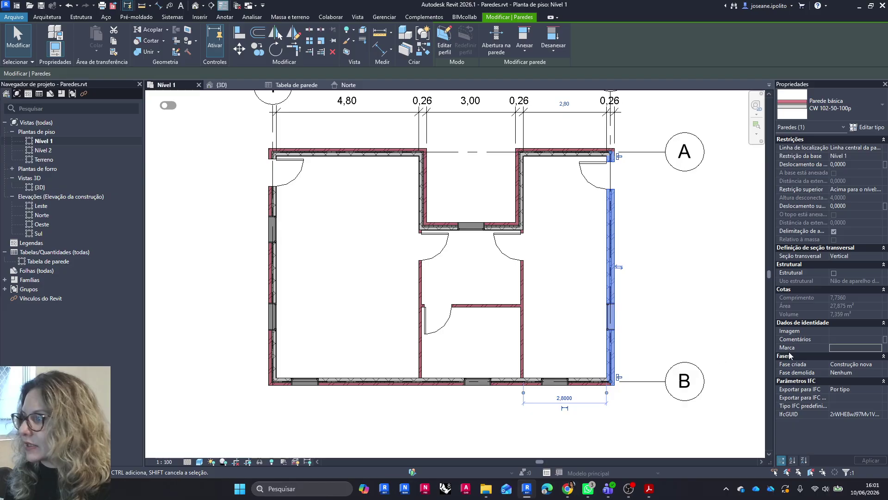
click(842, 348)
text(03)
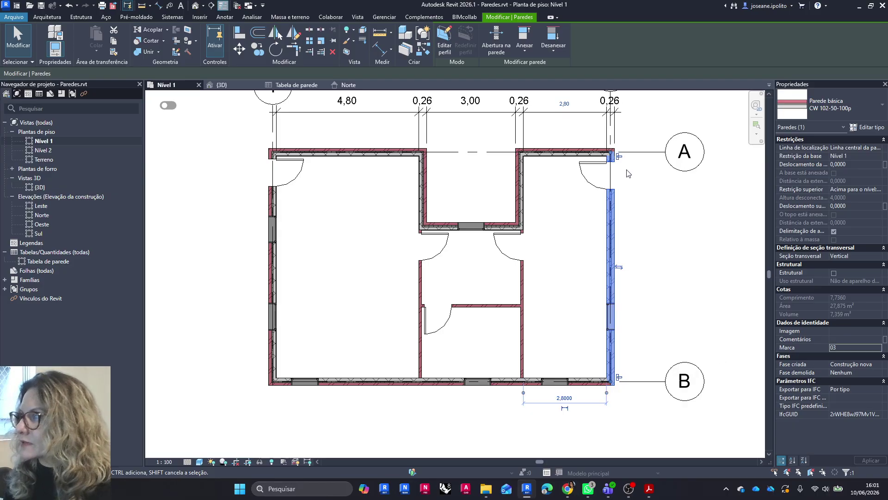
Step: Set the upper-right exterior wall's mark to 04 and give the recess's right side wall the following mark in sequence
click(580, 153)
click(849, 348)
text(04)
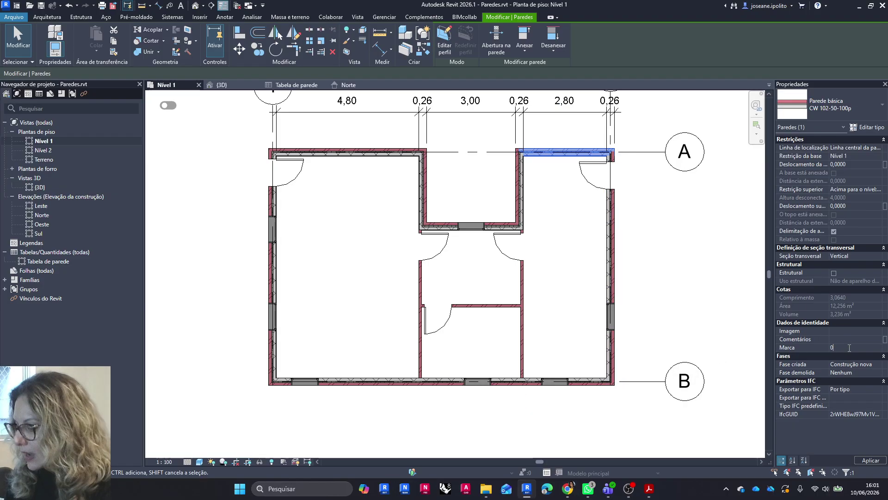
click(520, 197)
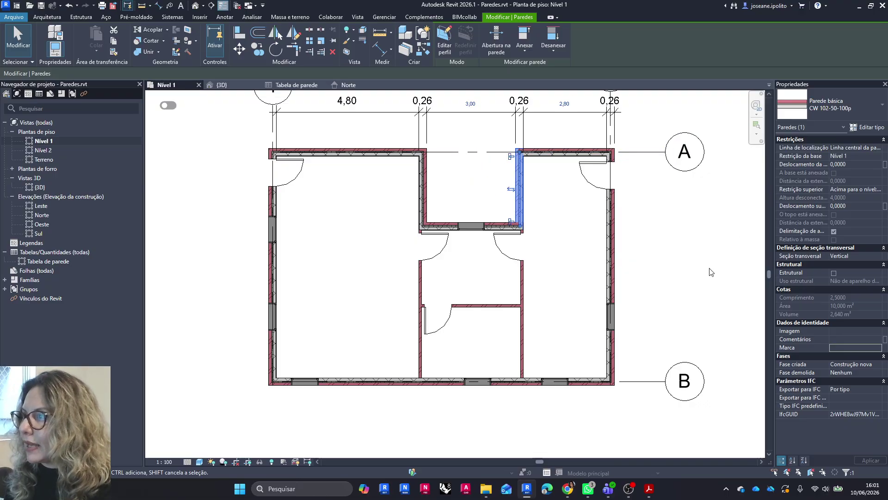
click(845, 348)
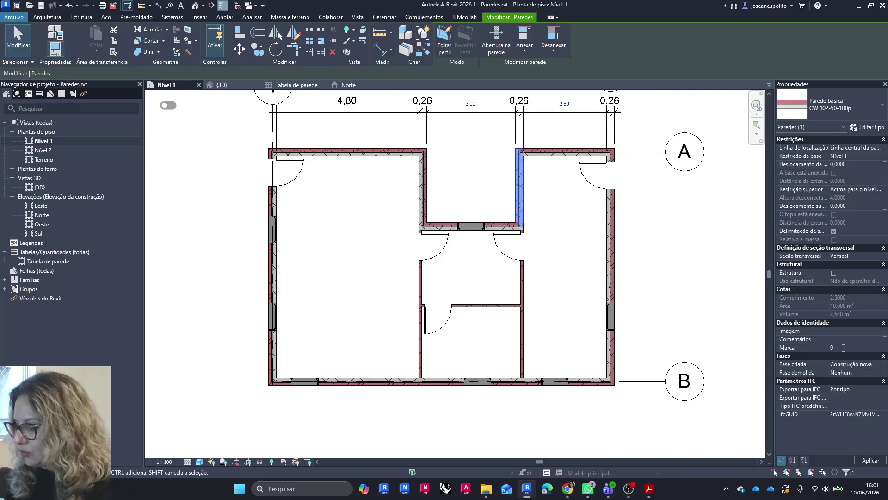
Step: Set the mark of the recess's back wall to 06 and of its left side wall to 07
click(494, 226)
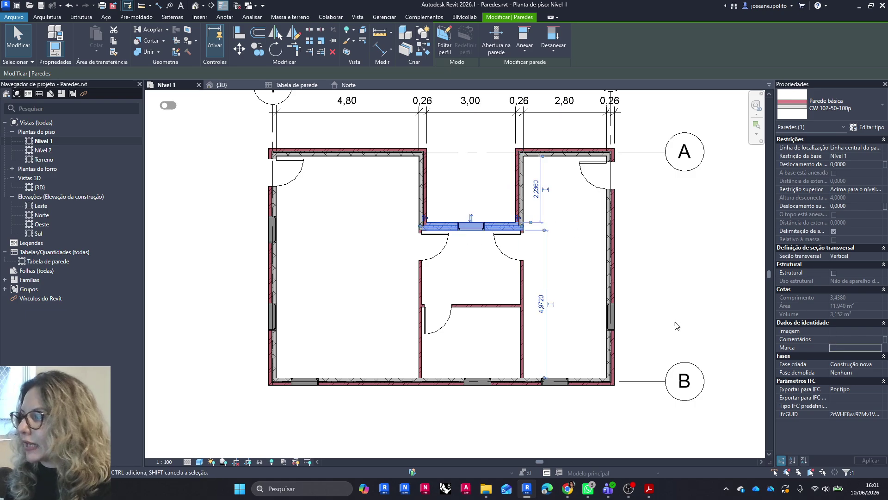
click(840, 347)
text(06)
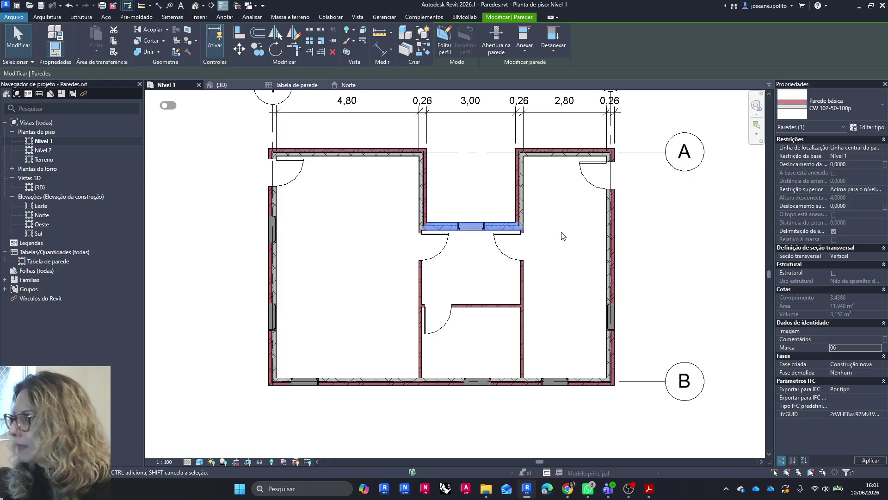
click(422, 190)
click(845, 347)
text(0)
Step: Set the mark of the upper-left exterior wall to 08
click(344, 152)
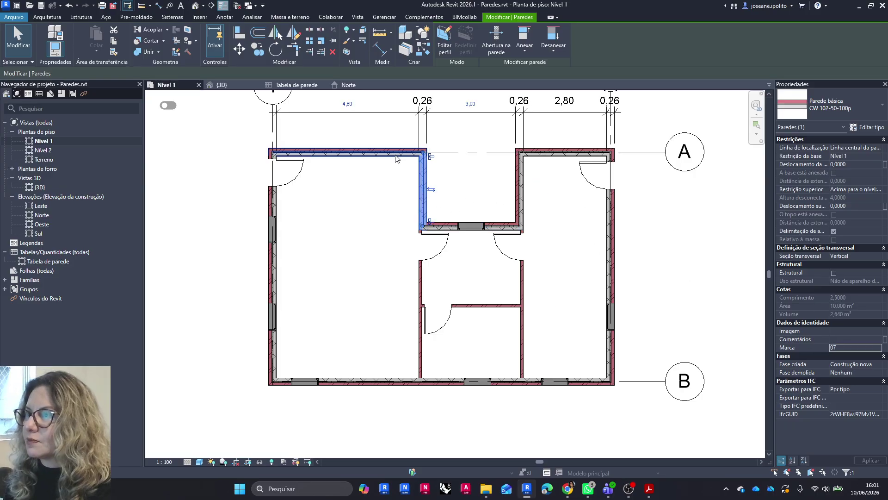
click(839, 348)
text(1)
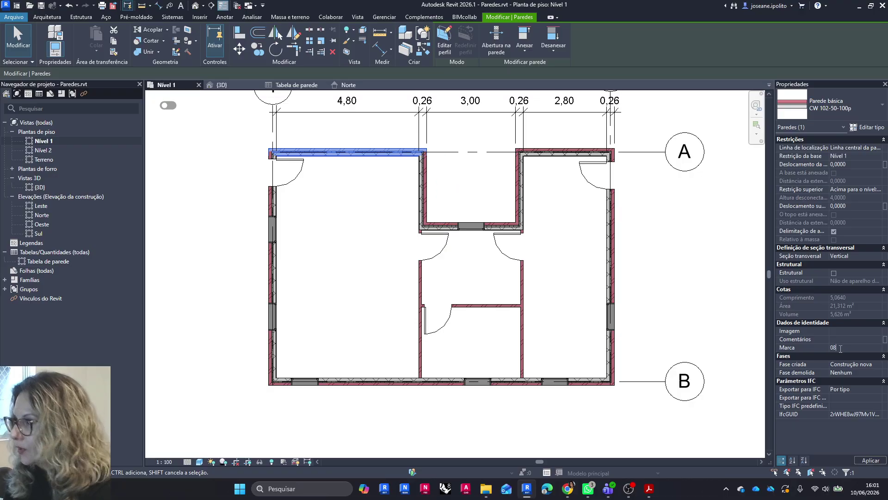
click(689, 315)
Step: In the Tabela de parede schedule, set the marks of the three Genérico - 90 mm walls to p1, p2 and p3 in row order
click(293, 84)
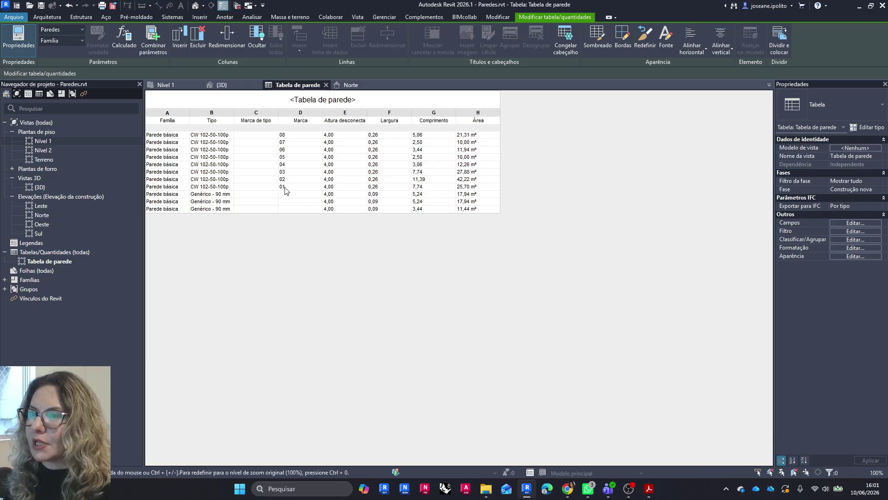
click(267, 195)
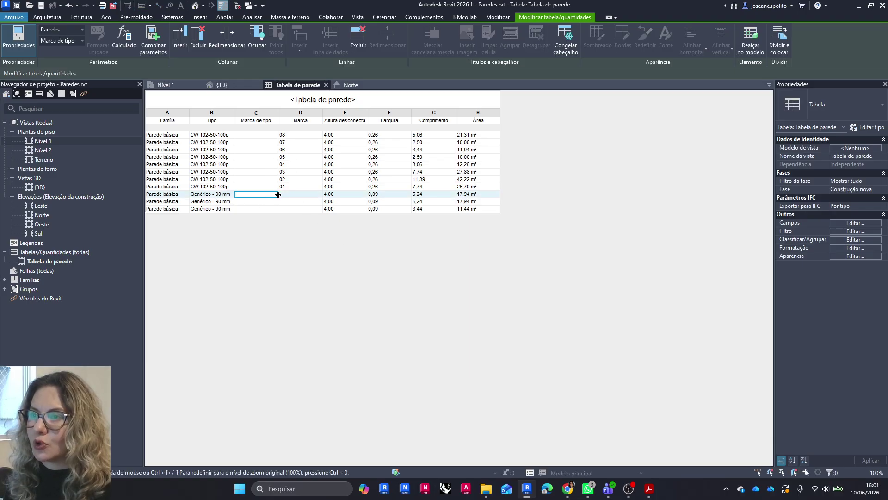
click(287, 193)
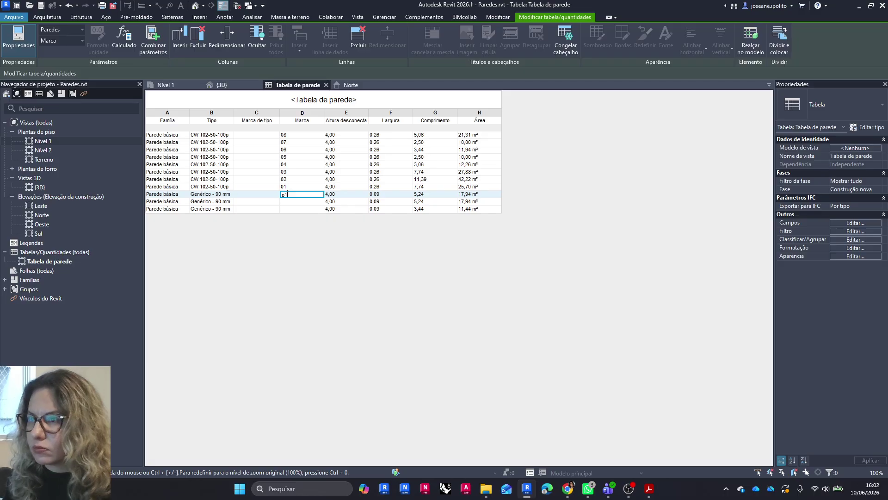
click(298, 201)
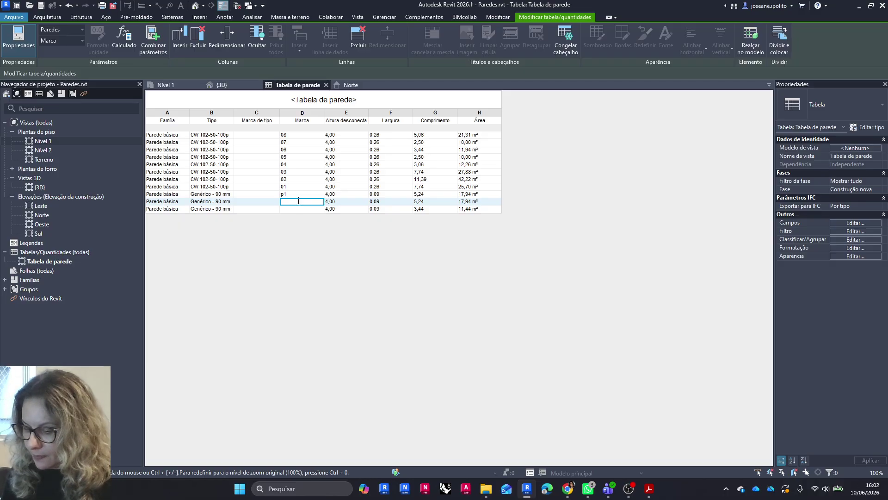
click(298, 209)
text(p3)
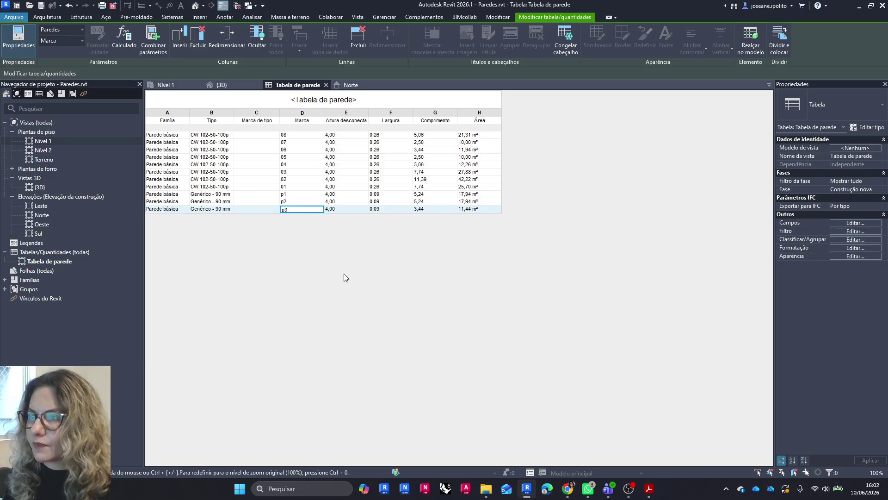
click(262, 148)
Step: Inspect a marked interior brick wall in the 3D view and return to the Nível 1 floor plan for annotating the walls
click(229, 85)
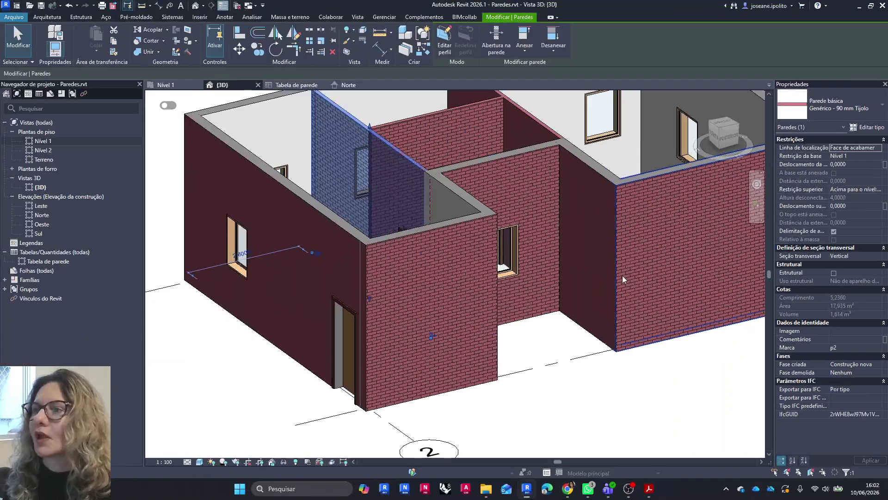
click(43, 141)
double_click(43, 141)
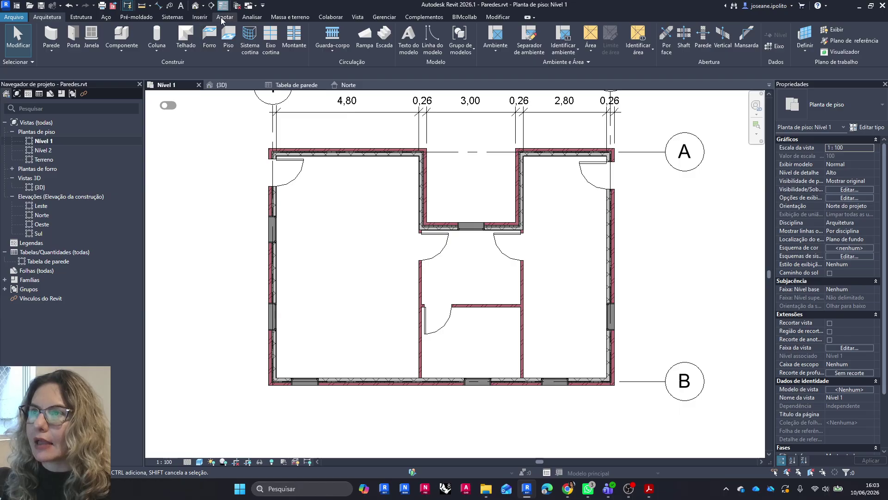
click(224, 17)
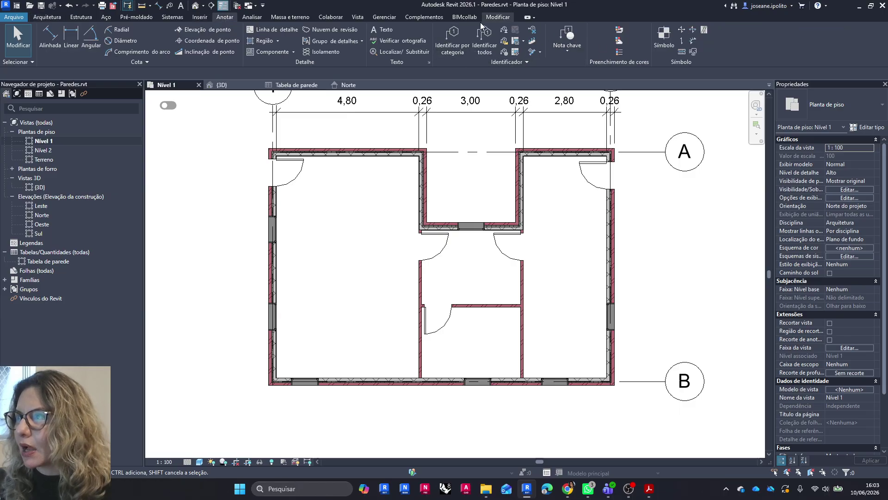